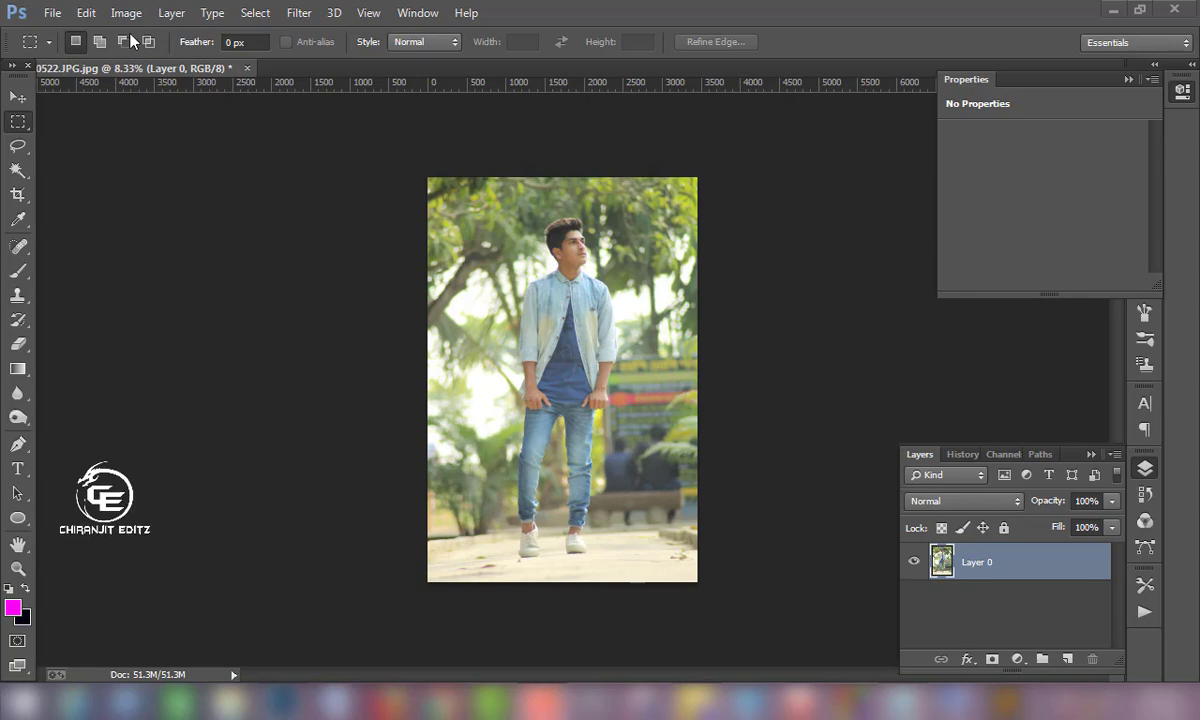
- Apply Shadows/Highlights with a 31% shadows amount and fit the photo on screen
click(126, 12)
mouse_move(154, 60)
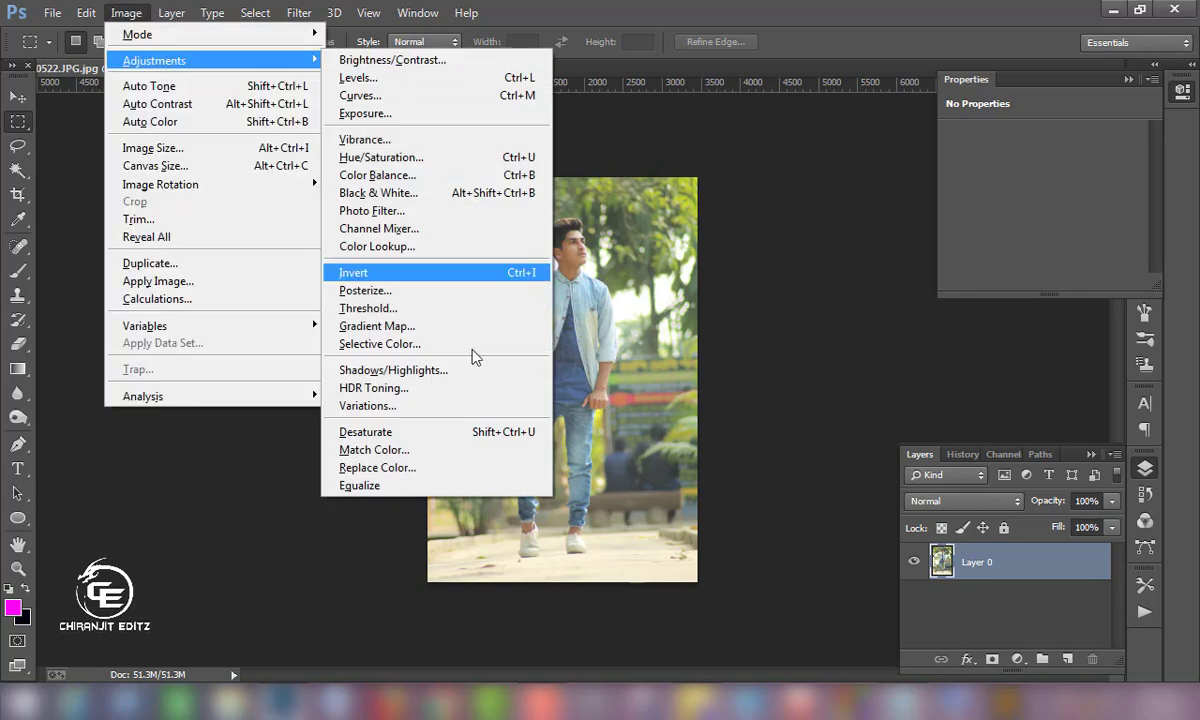
click(469, 371)
drag(897, 282, 888, 282)
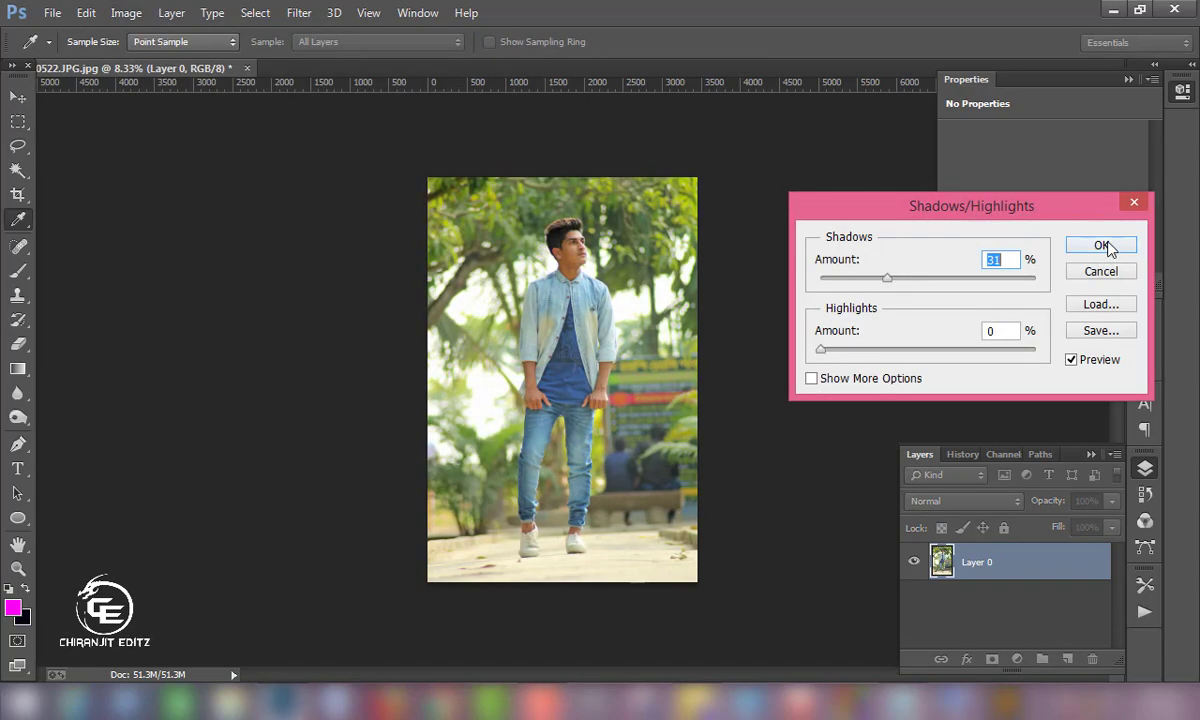
click(1101, 245)
key(m)
key(ctrl+0)
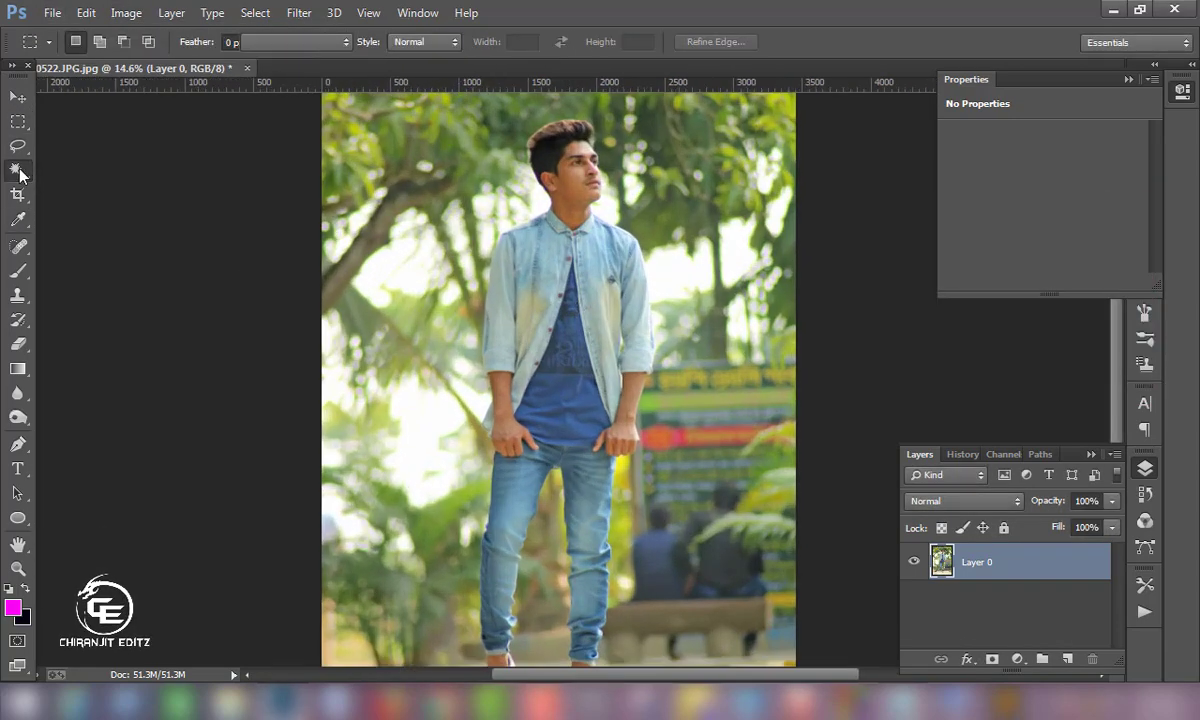
- Switch to the Quick Selection tool with a 100 px brush
drag(18, 170, 90, 160)
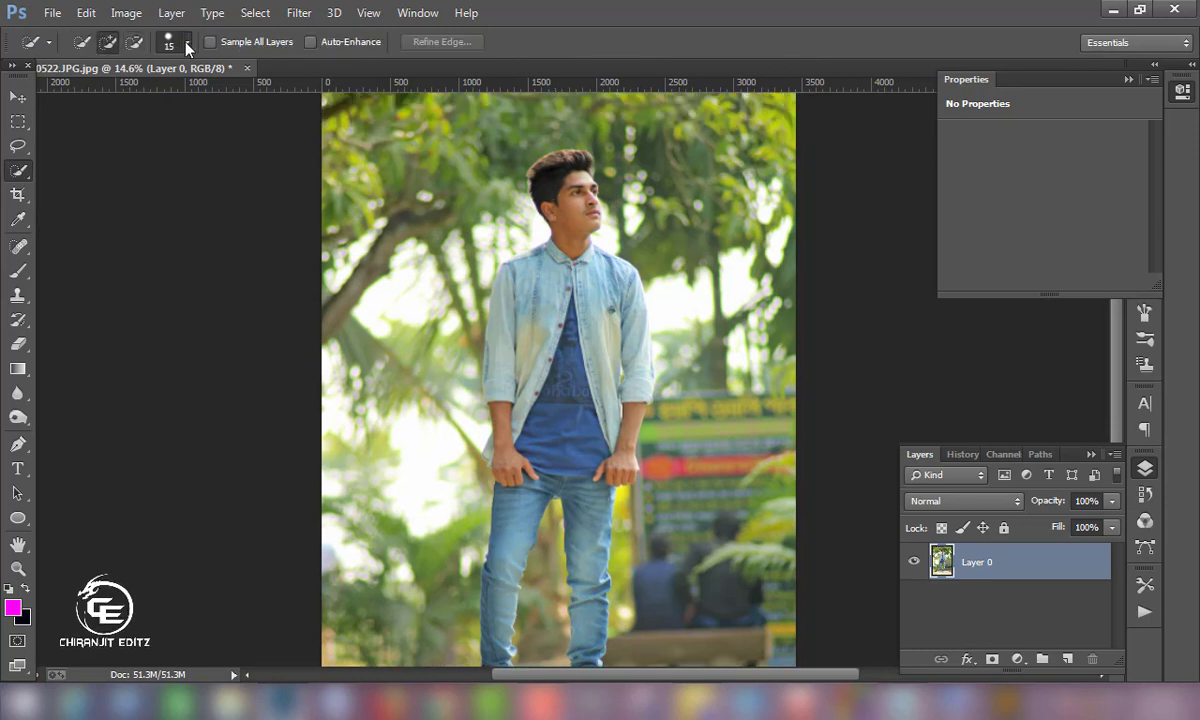
click(187, 47)
drag(90, 95, 128, 97)
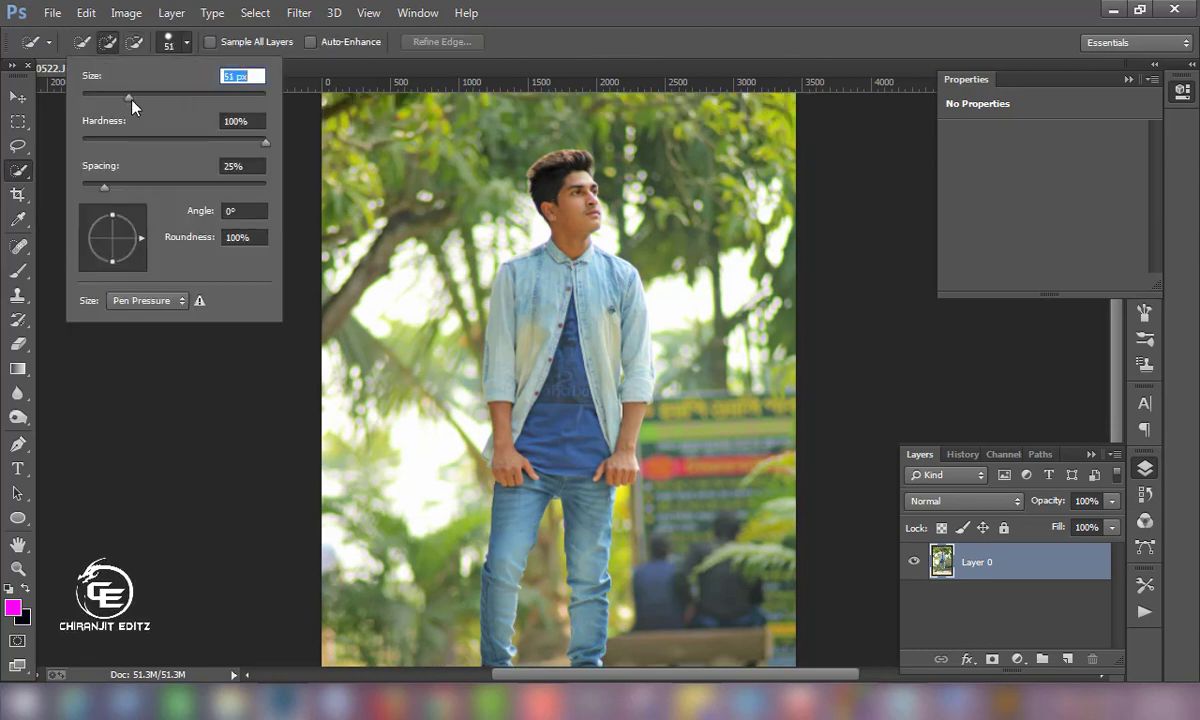
text(100)
key(Return)
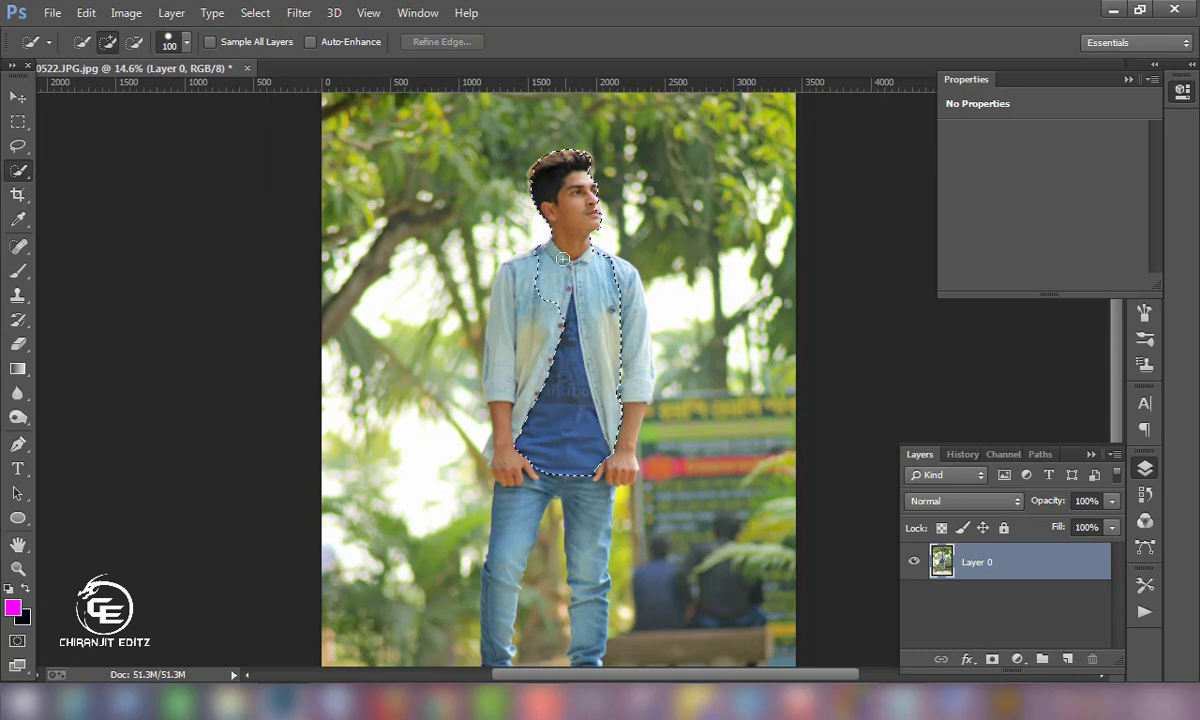
- Paint a selection over the man's shirt, shoulders, right leg and shoe
drag(563, 259, 616, 253)
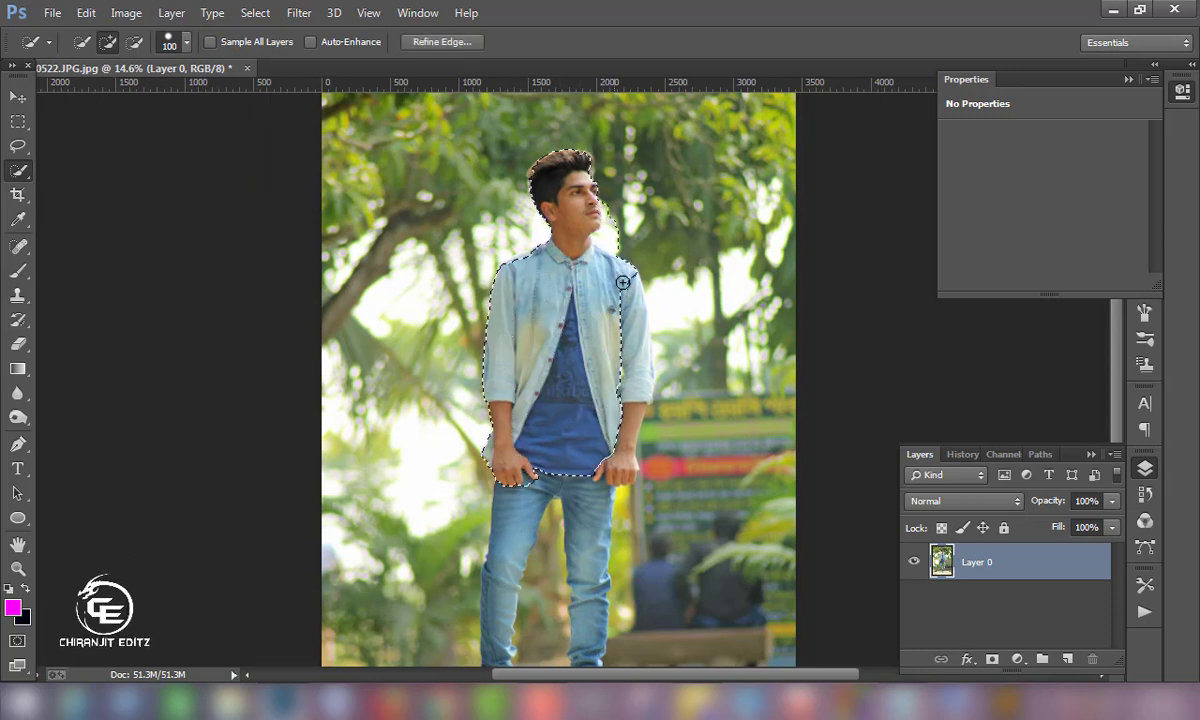
scroll(477, 246, down, 3)
scroll(477, 246, down, 1)
drag(477, 246, 509, 567)
drag(590, 453, 579, 564)
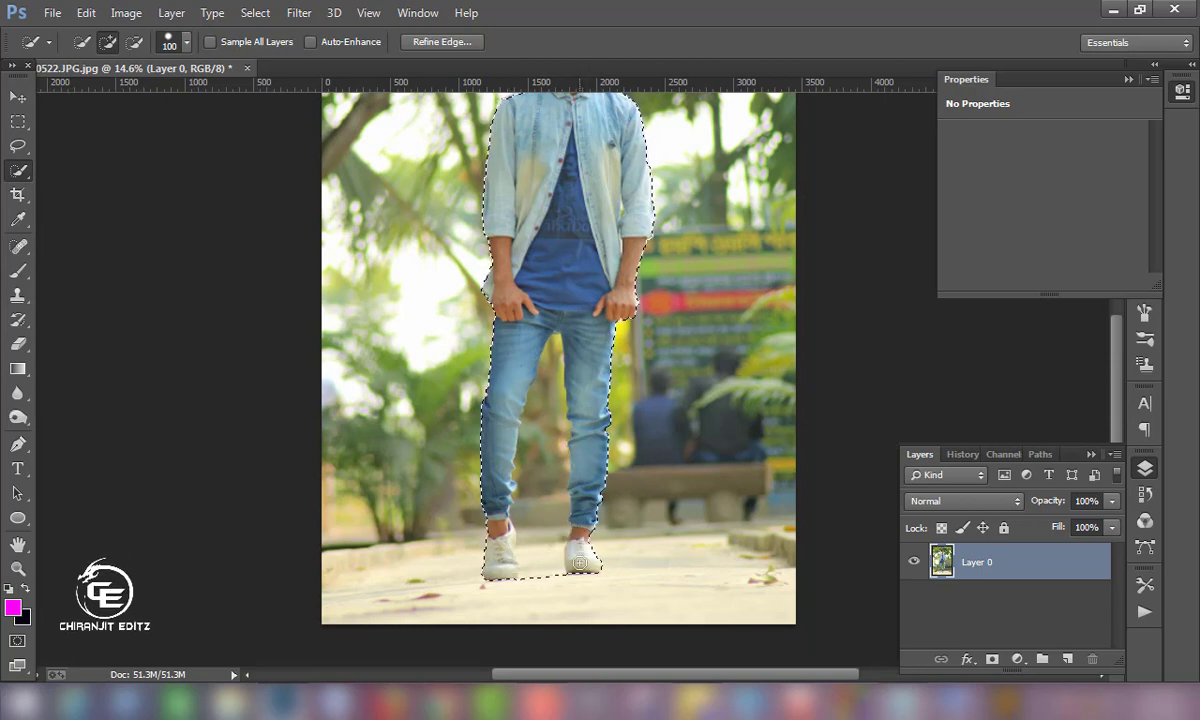
scroll(511, 382, up, 3)
scroll(509, 350, up, 5)
scroll(613, 396, up, 2)
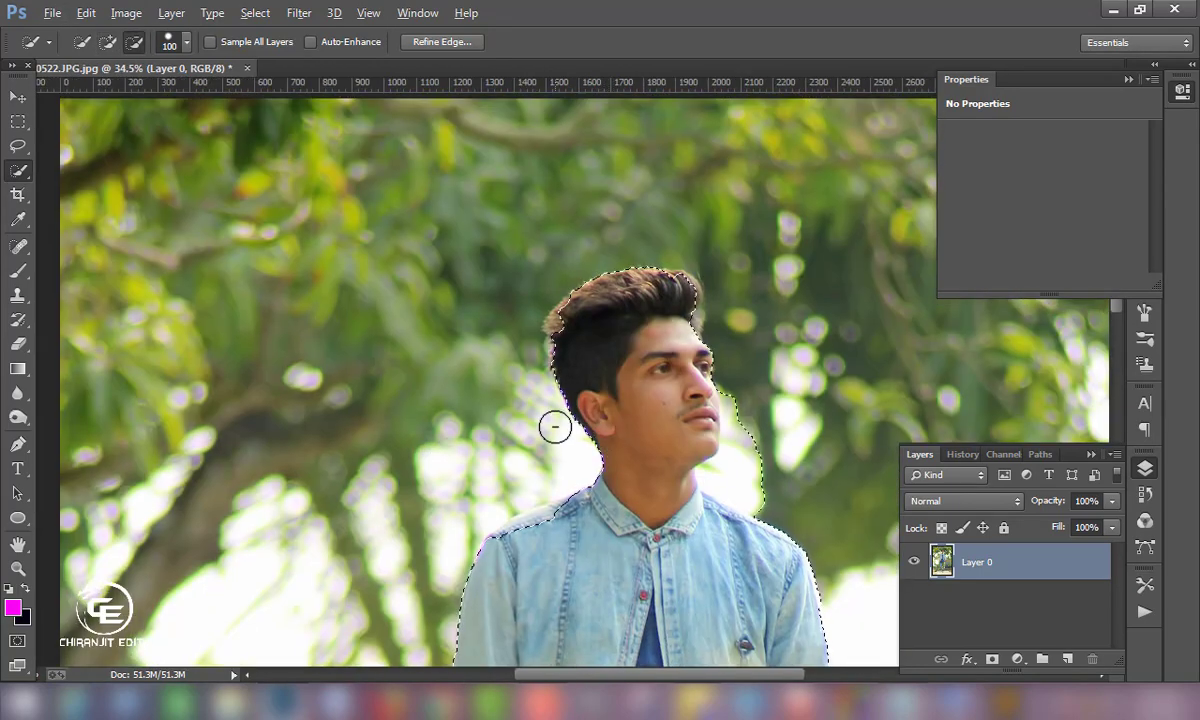
scroll(554, 423, up, 1)
drag(485, 584, 530, 568)
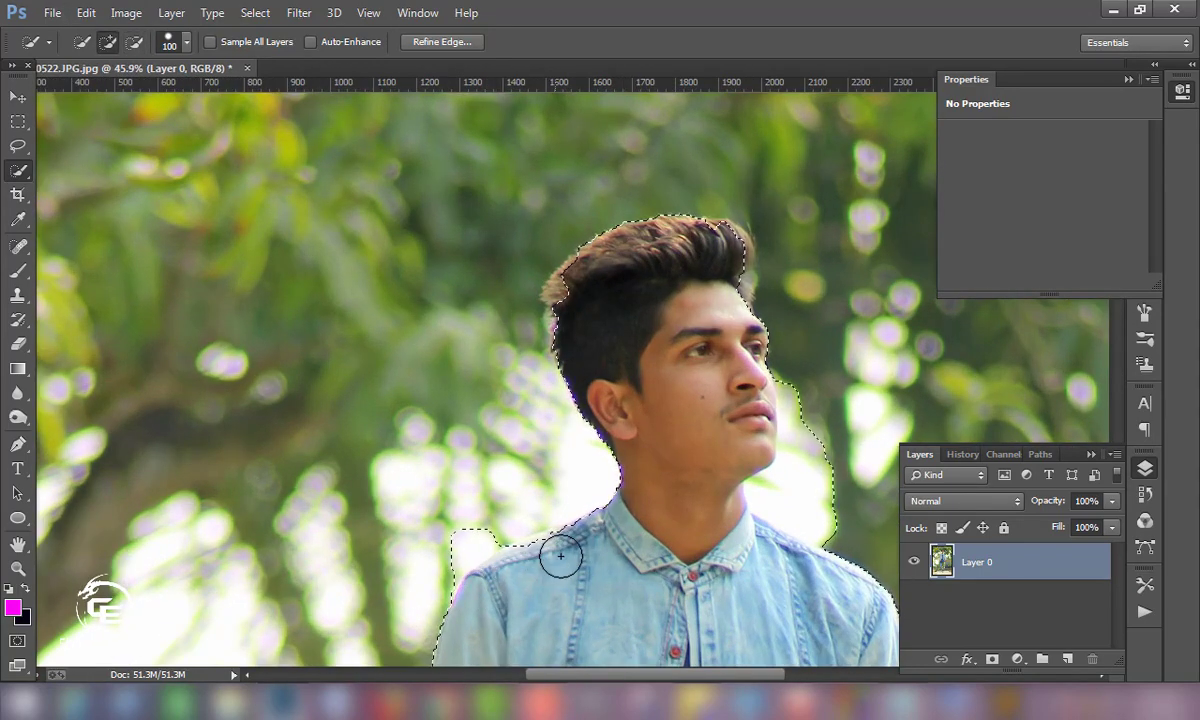
scroll(477, 295, up, 1)
scroll(413, 375, up, 2)
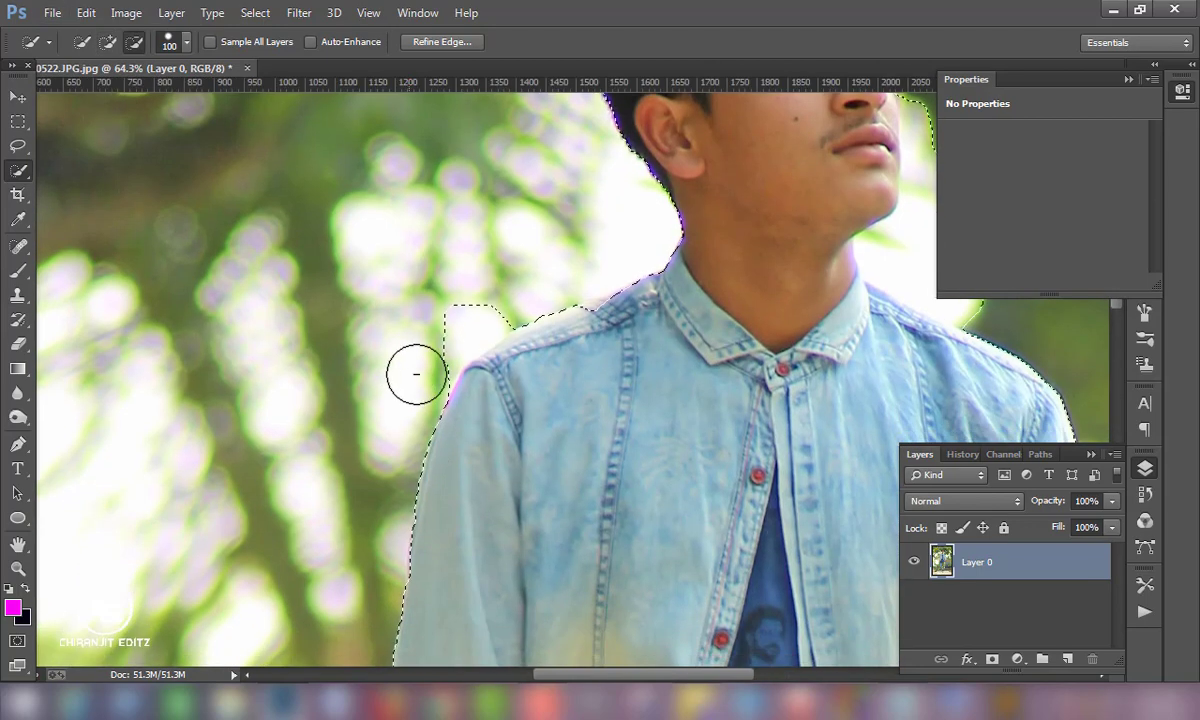
- Subtract the background above the left shoulder and add the lips area to the selection
drag(431, 349, 560, 285)
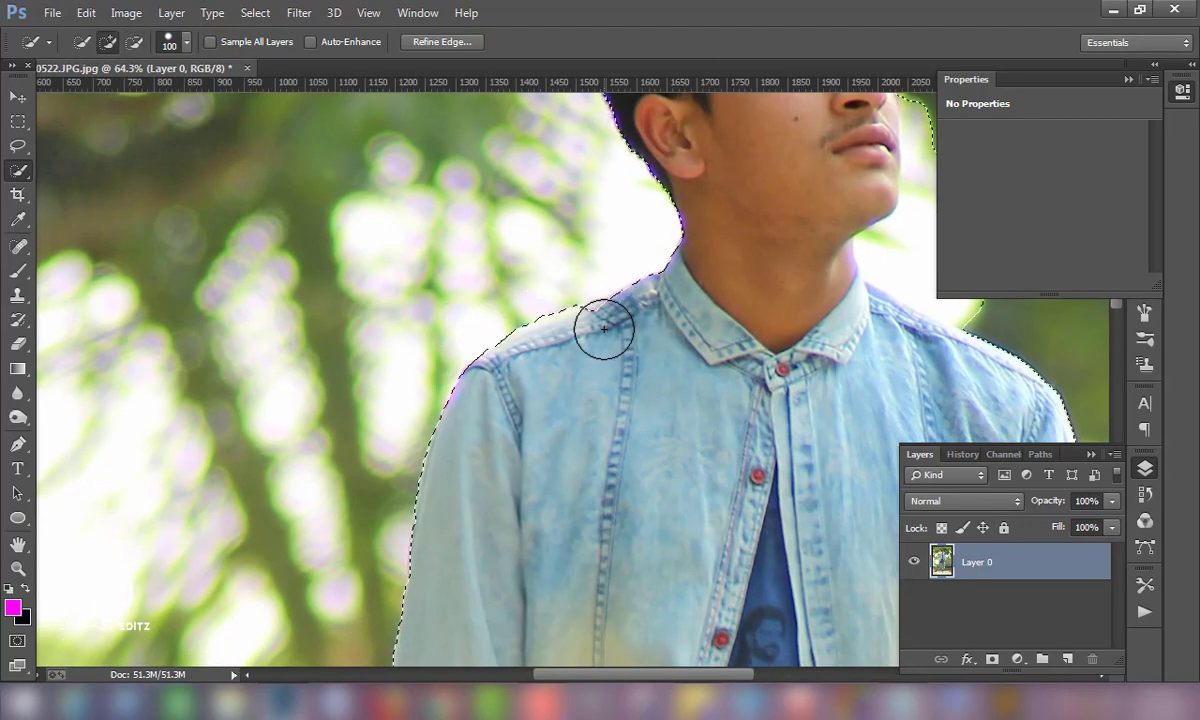
mouse_move(597, 335)
mouse_down()
mouse_move(487, 522)
mouse_move(332, 434)
mouse_up()
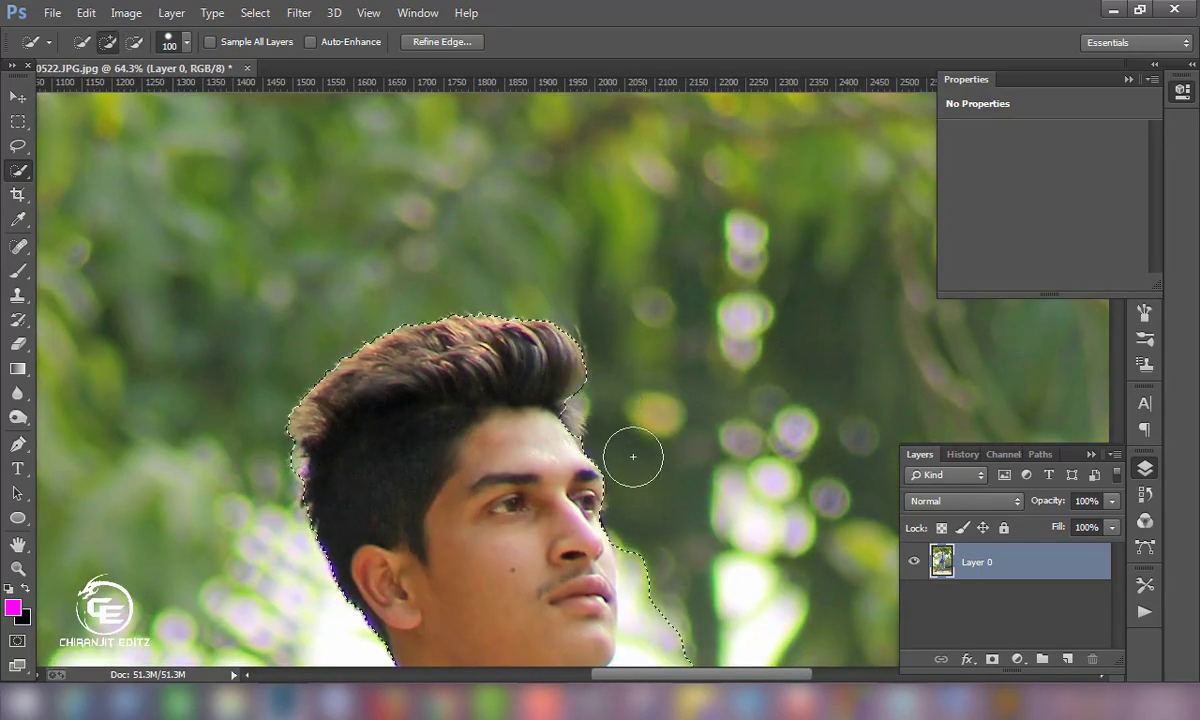
scroll(553, 421, down, 4)
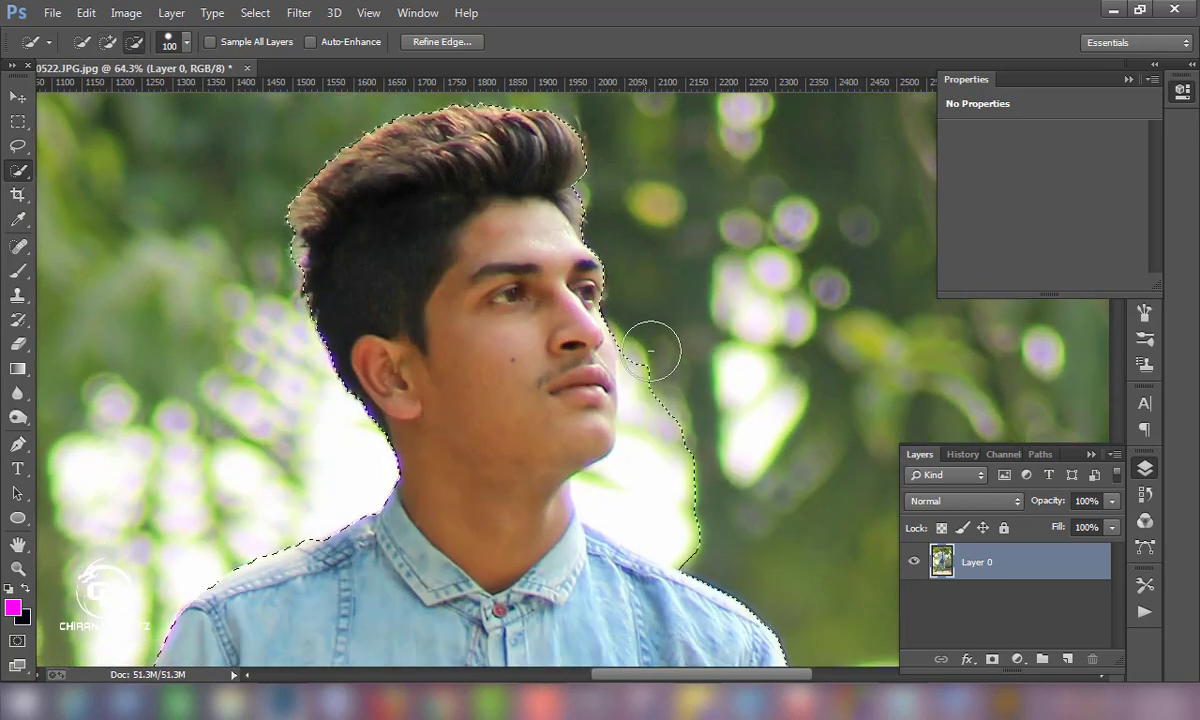
scroll(578, 386, up, 1)
alt+click(576, 406)
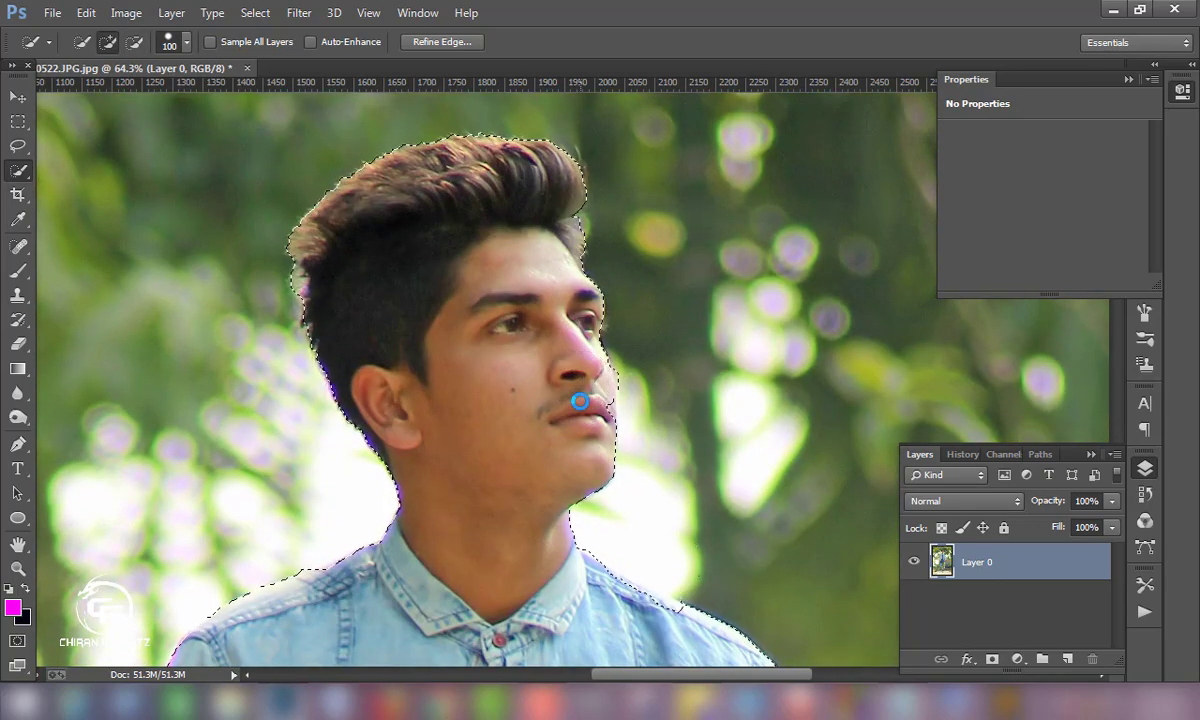
scroll(585, 415, up, 3)
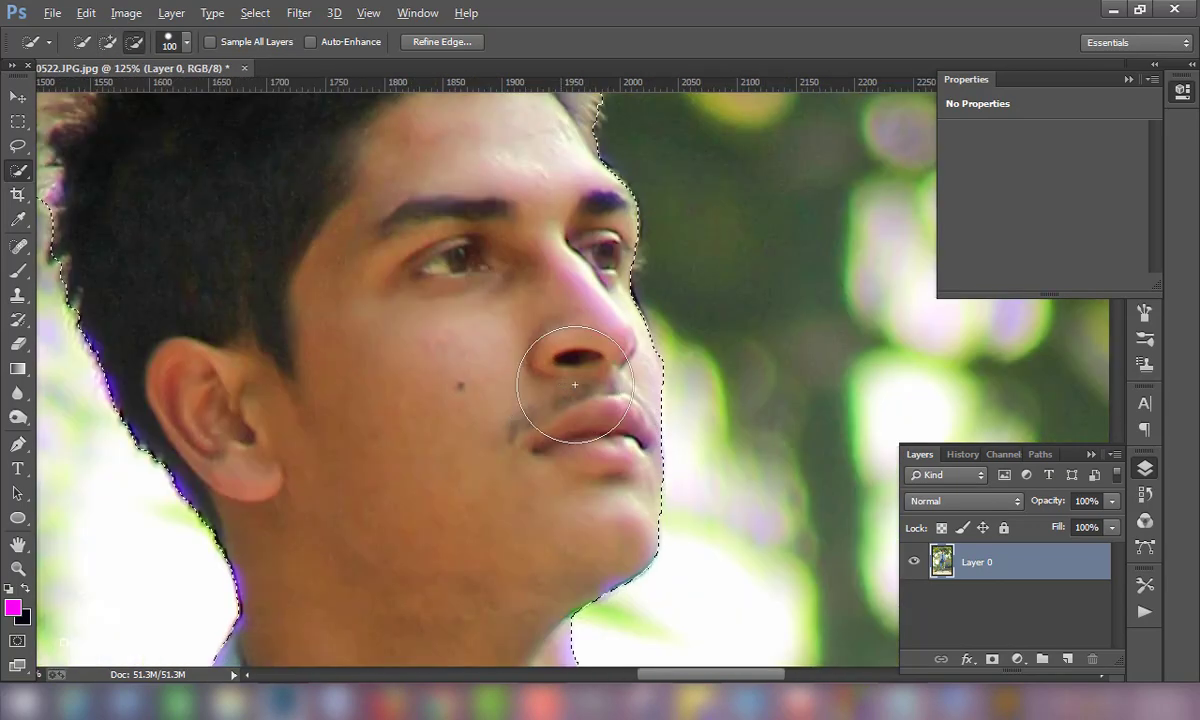
scroll(736, 367, down, 1)
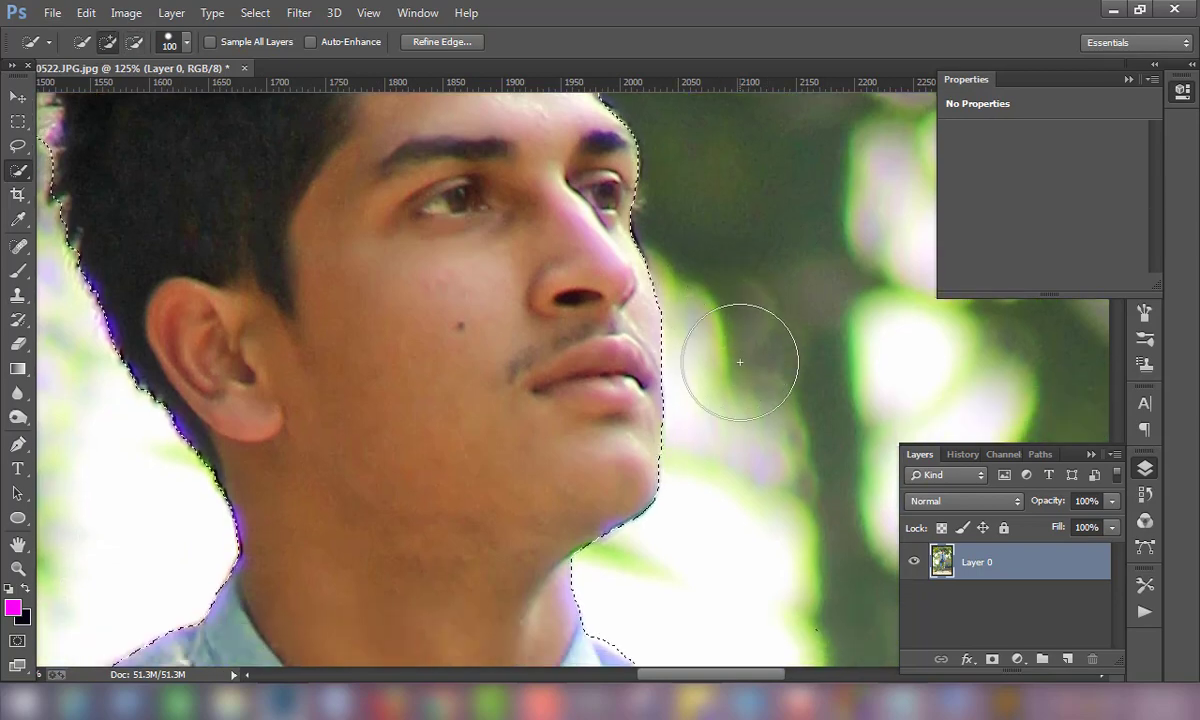
scroll(758, 362, down, 2)
- Extend the selection down over the man's jeans and shoes
drag(736, 388, 643, 203)
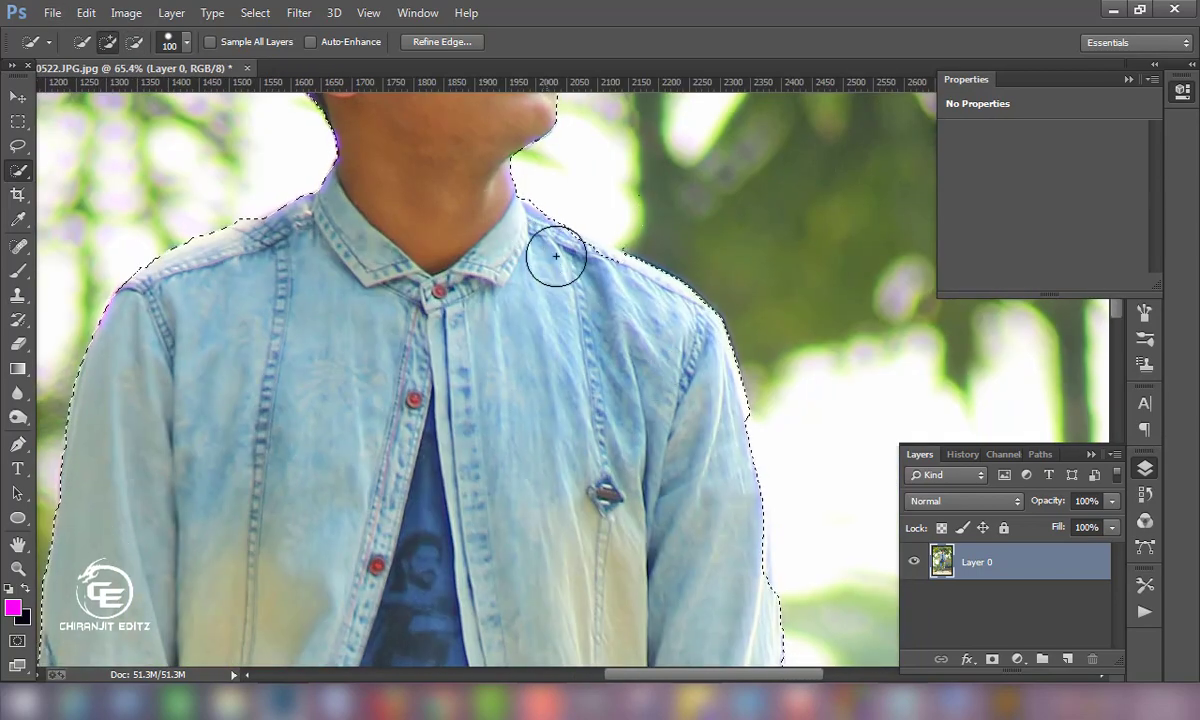
scroll(589, 310, down, 1)
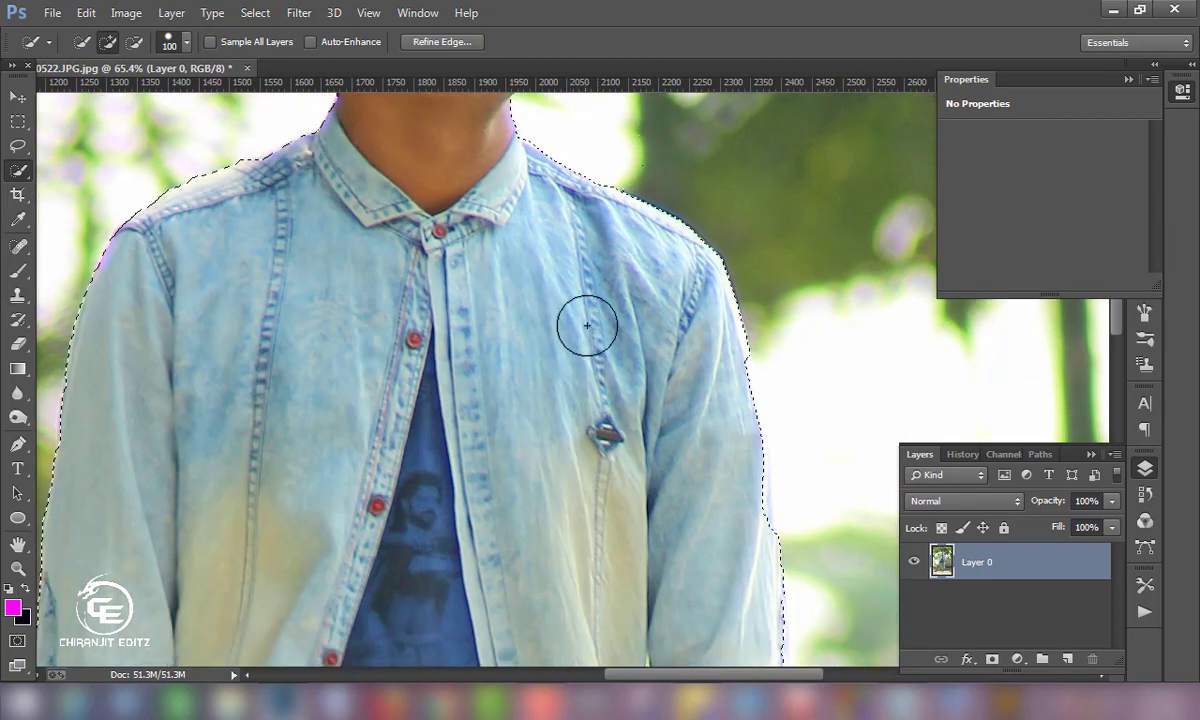
scroll(700, 295, down, 4)
scroll(772, 288, down, 1)
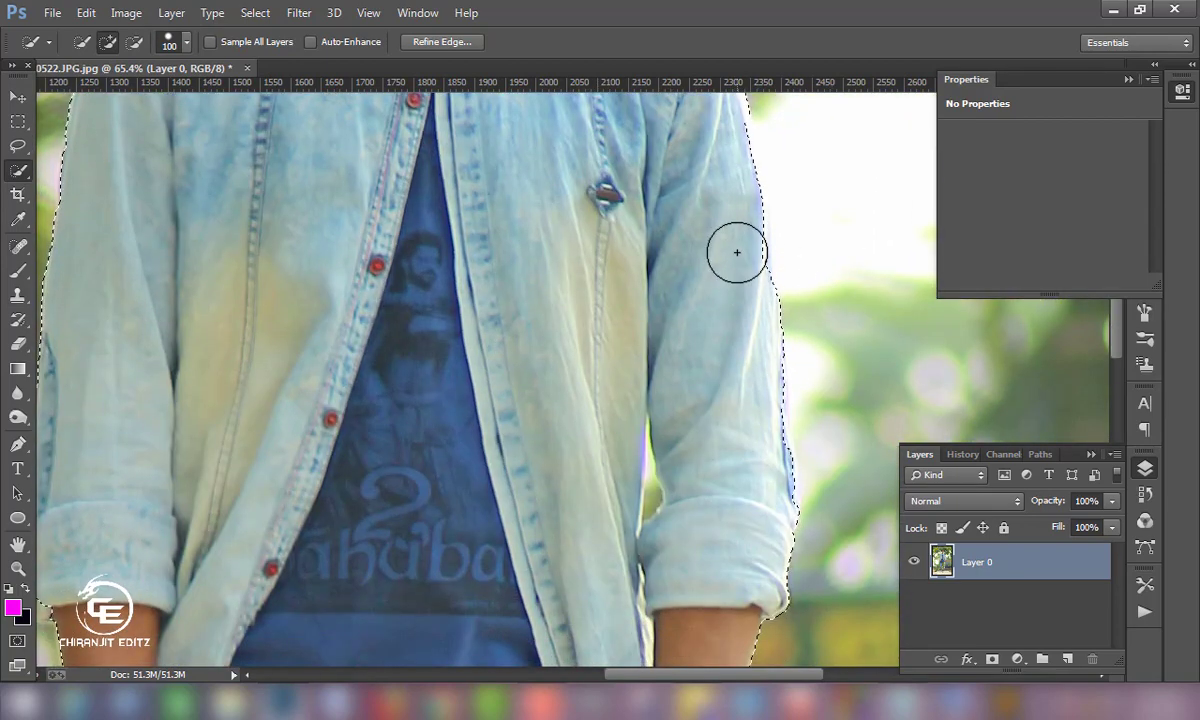
scroll(700, 260, up, 2)
scroll(705, 302, down, 3)
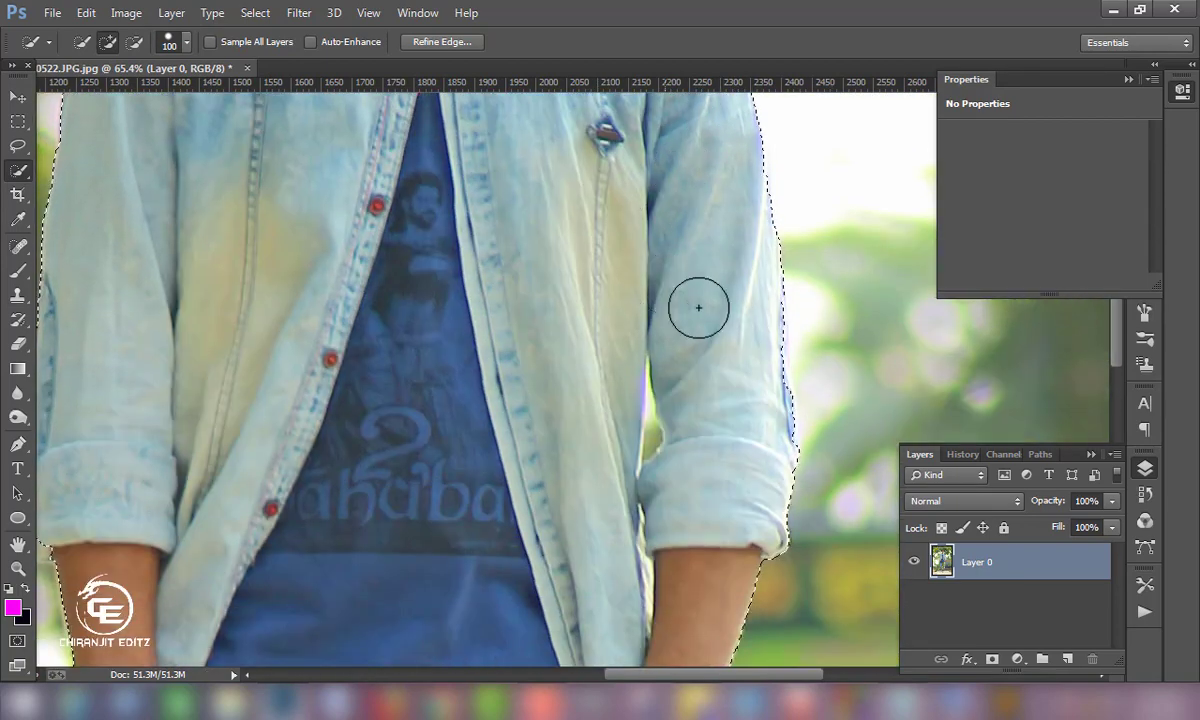
scroll(720, 310, down, 1)
scroll(730, 388, down, 2)
scroll(610, 400, down, 3)
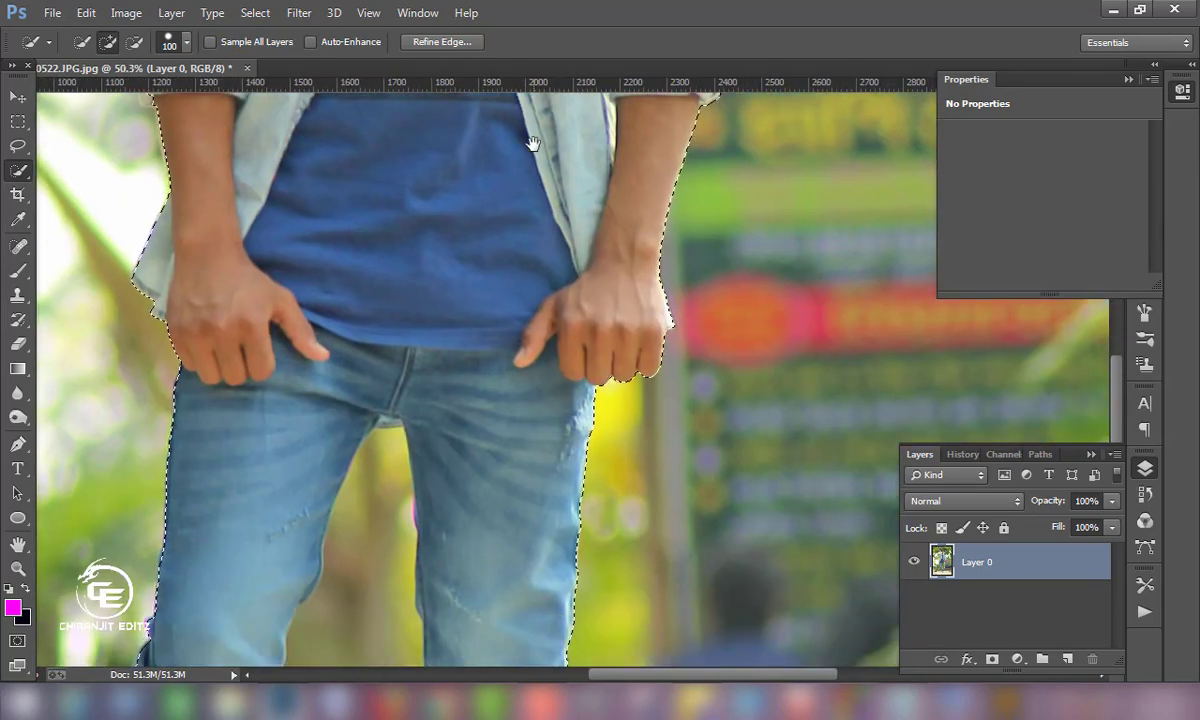
scroll(600, 360, up, 1)
scroll(564, 385, down, 3)
scroll(573, 358, down, 2)
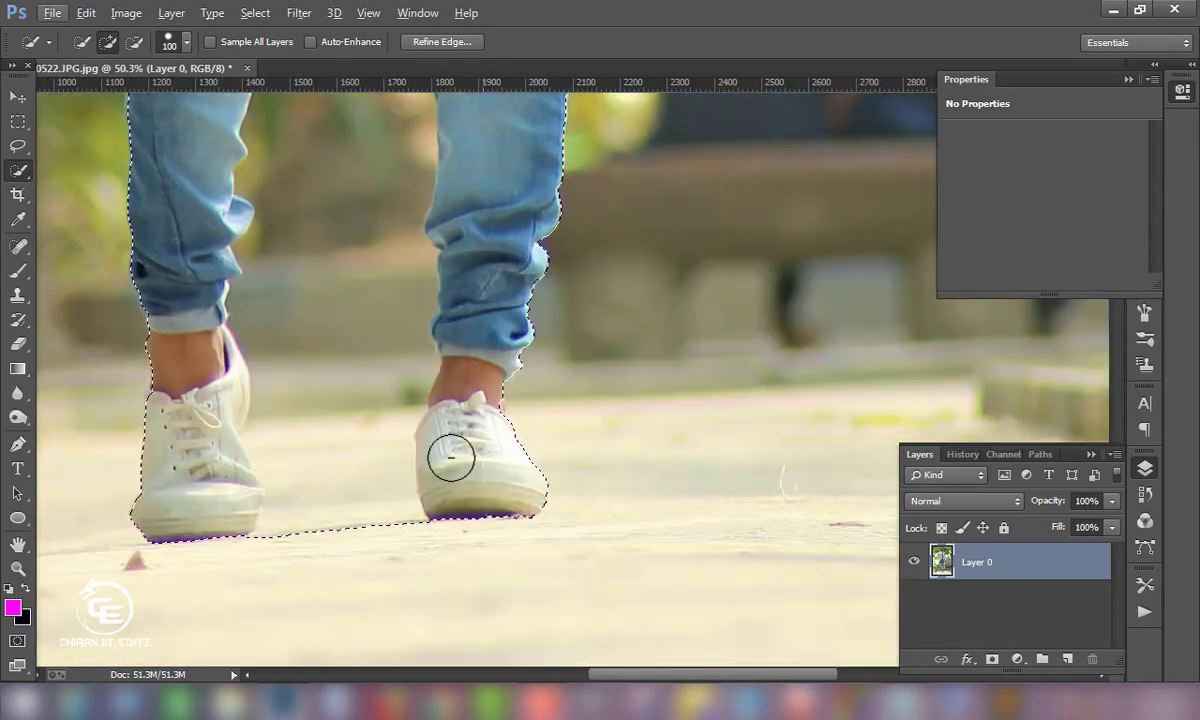
mouse_move(450, 455)
mouse_down()
mouse_move(328, 207)
mouse_move(276, 420)
mouse_move(295, 520)
mouse_move(279, 541)
mouse_up()
scroll(370, 440, up, 2)
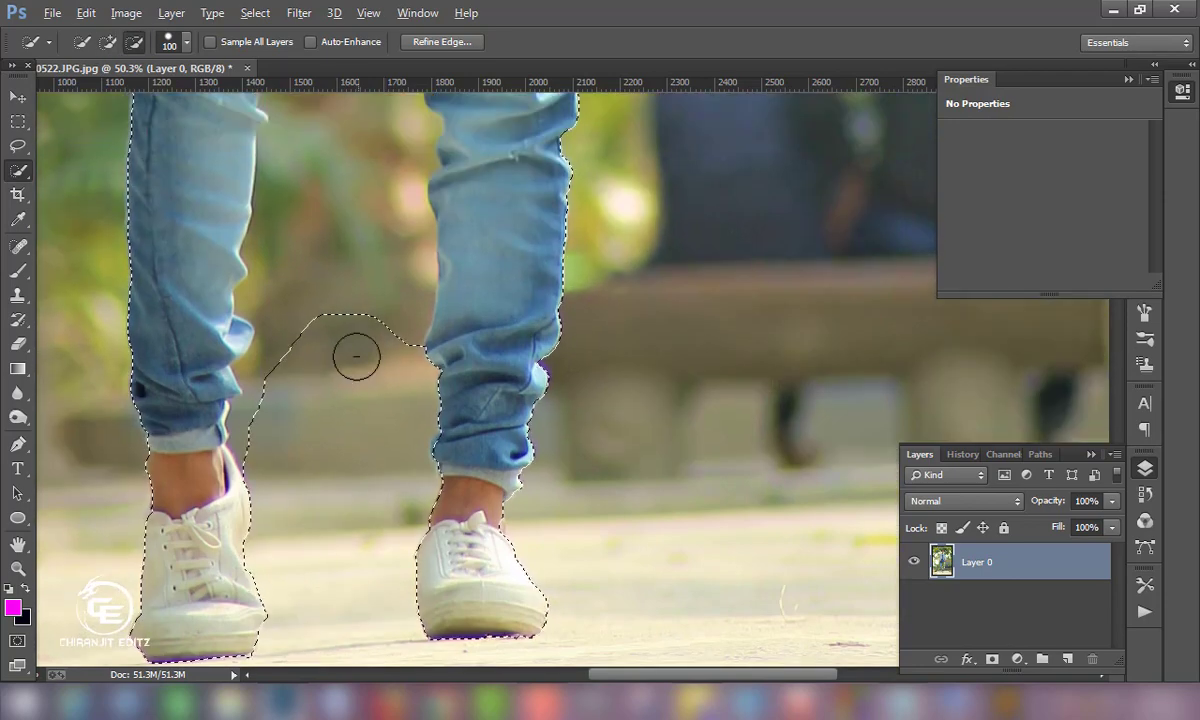
drag(356, 356, 327, 200)
scroll(279, 455, up, 2)
scroll(265, 503, up, 1)
- Trim background off the left leg and tidy the selection edge along the jeans
mouse_move(265, 503)
mouse_down()
mouse_move(236, 415)
mouse_move(244, 361)
mouse_move(220, 409)
mouse_move(236, 429)
mouse_up()
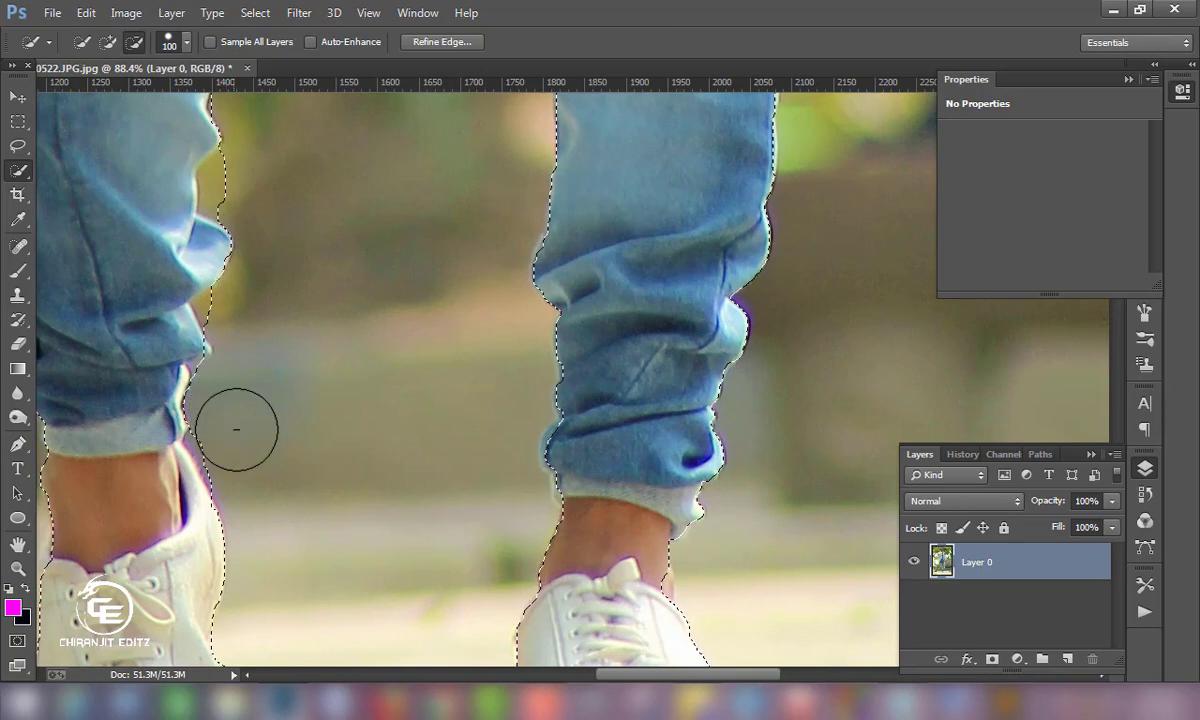
scroll(216, 296, up, 1)
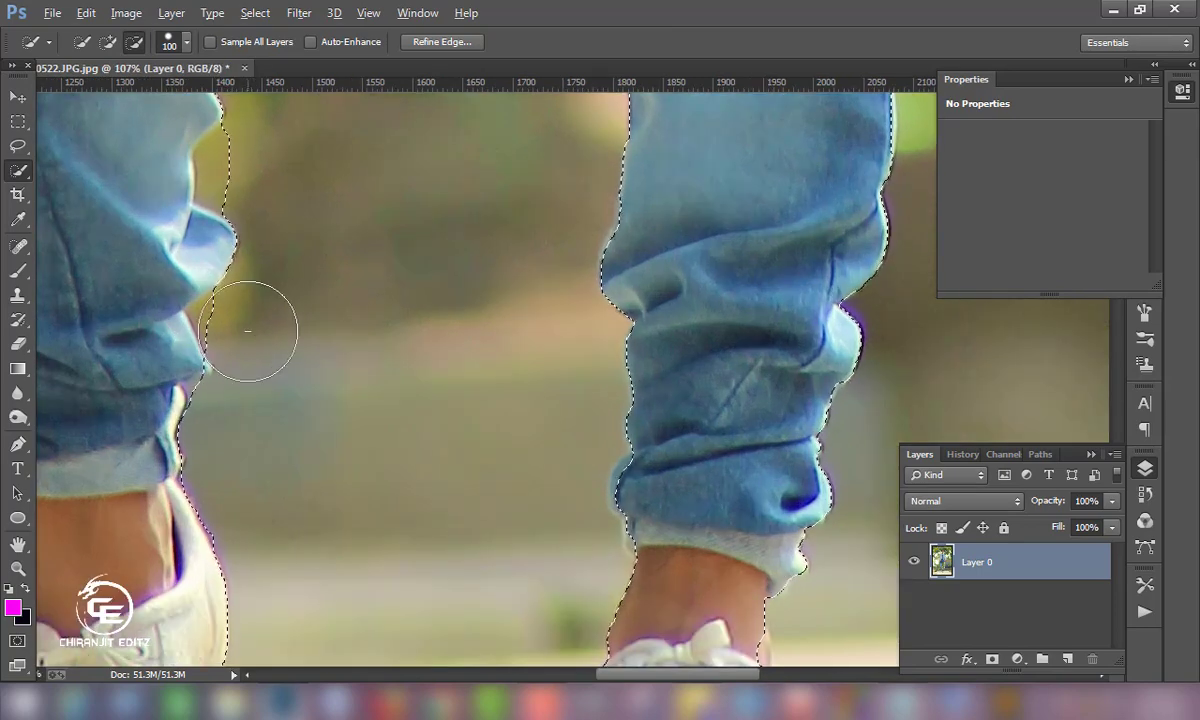
scroll(281, 249, up, 2)
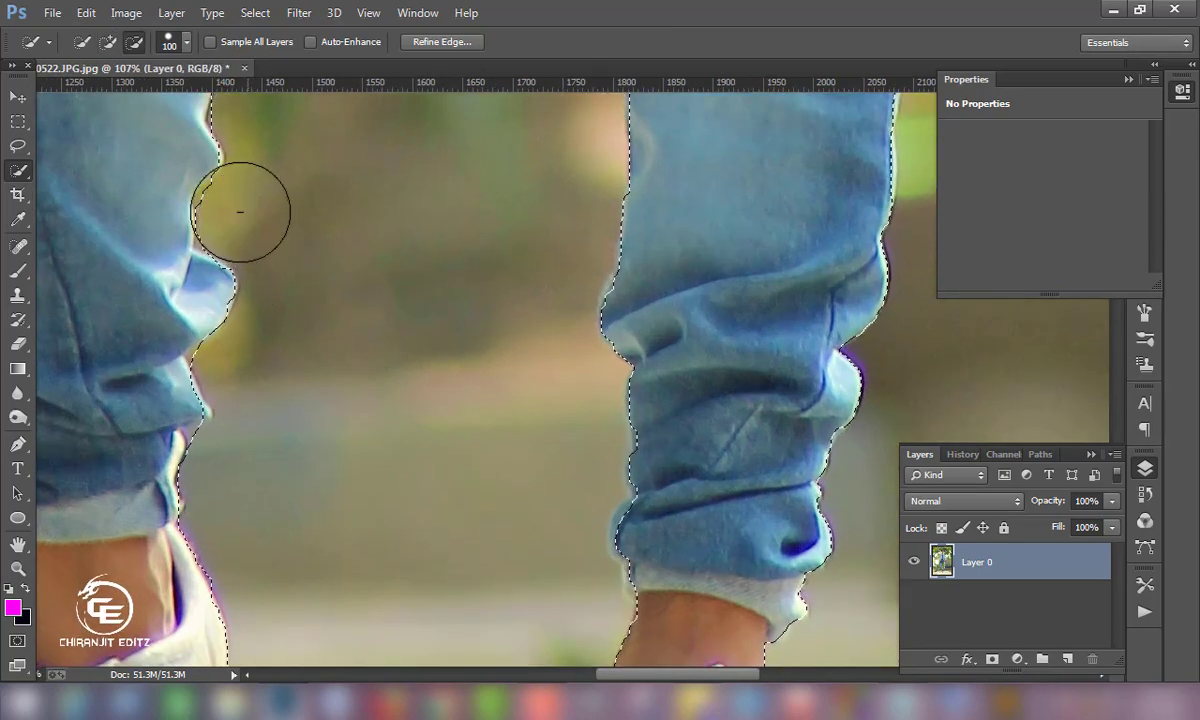
drag(240, 211, 246, 215)
scroll(300, 255, up, 3)
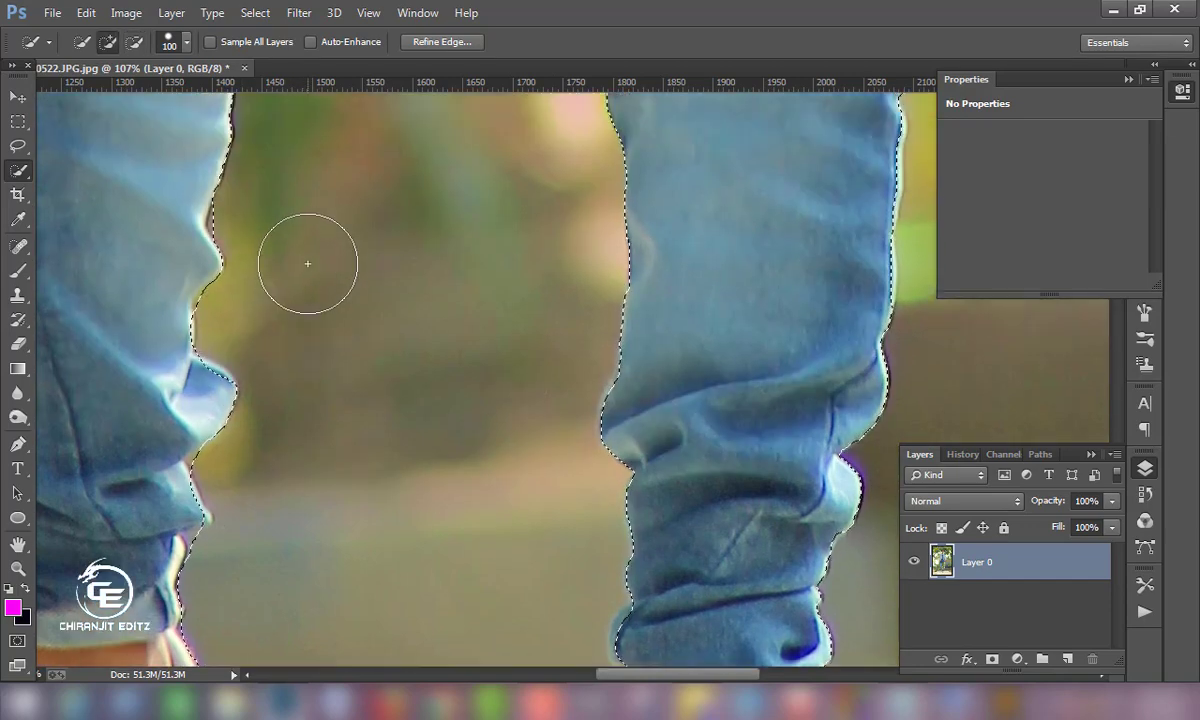
scroll(240, 360, up, 2)
- Shrink the brush to 45 px or smaller and add the missed area beside the right arm
key(bracketleft)
key(bracketleft)
key(bracketleft)
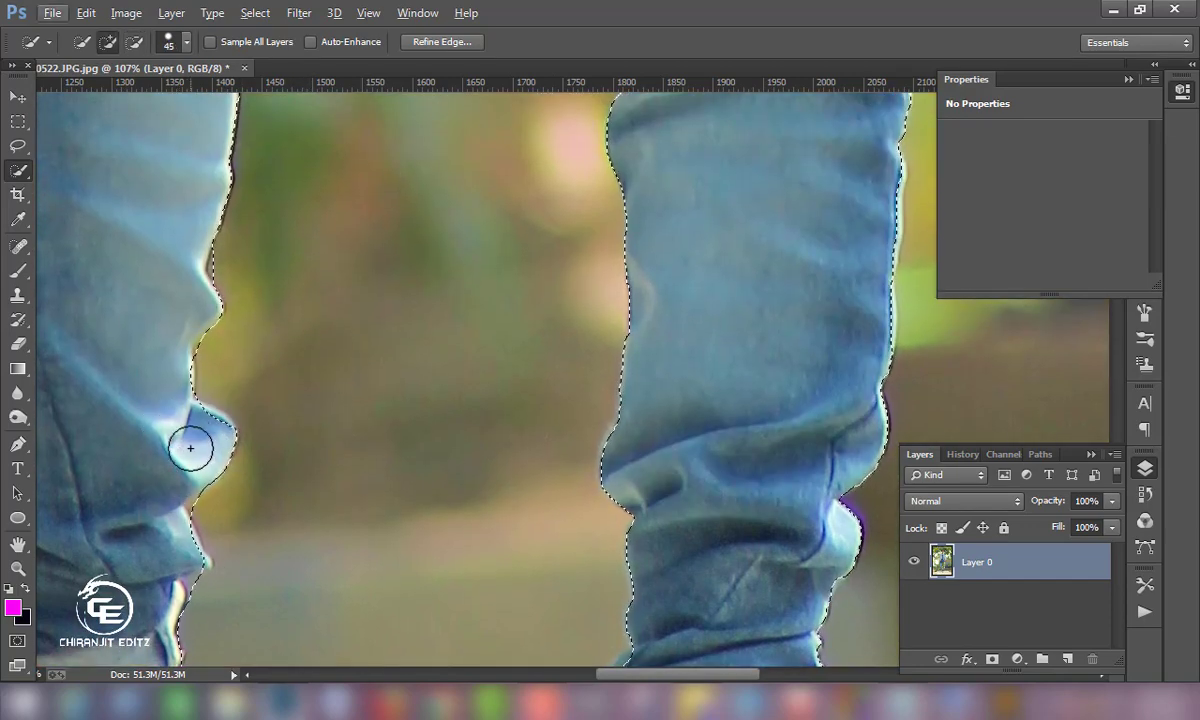
scroll(211, 392, up, 2)
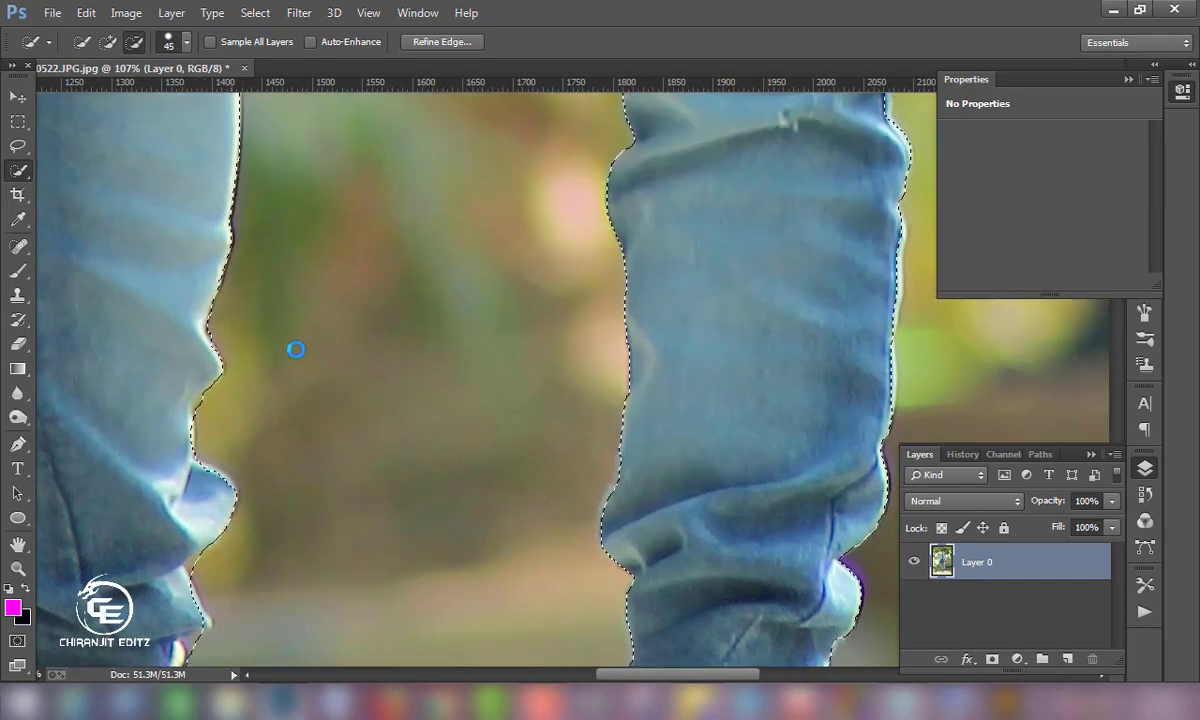
scroll(343, 369, up, 3)
scroll(405, 394, up, 3)
alt+scroll(405, 394, down, 3)
alt+scroll(469, 410, down, 1)
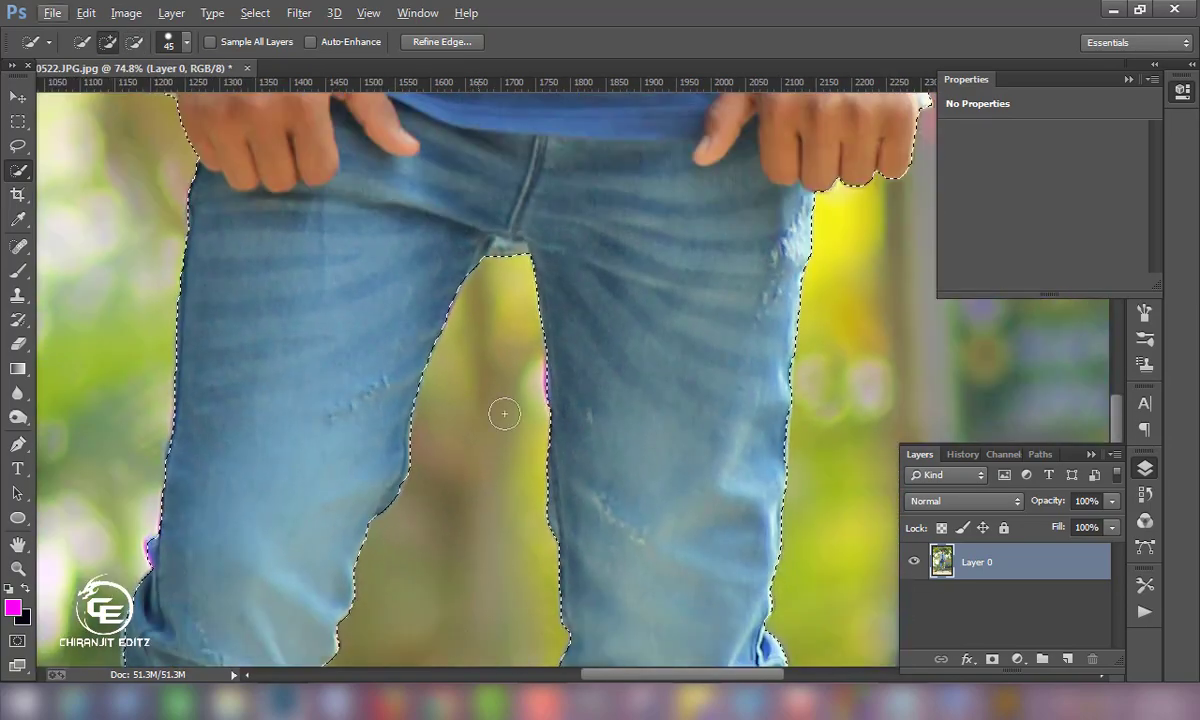
scroll(501, 410, down, 5)
scroll(576, 482, down, 4)
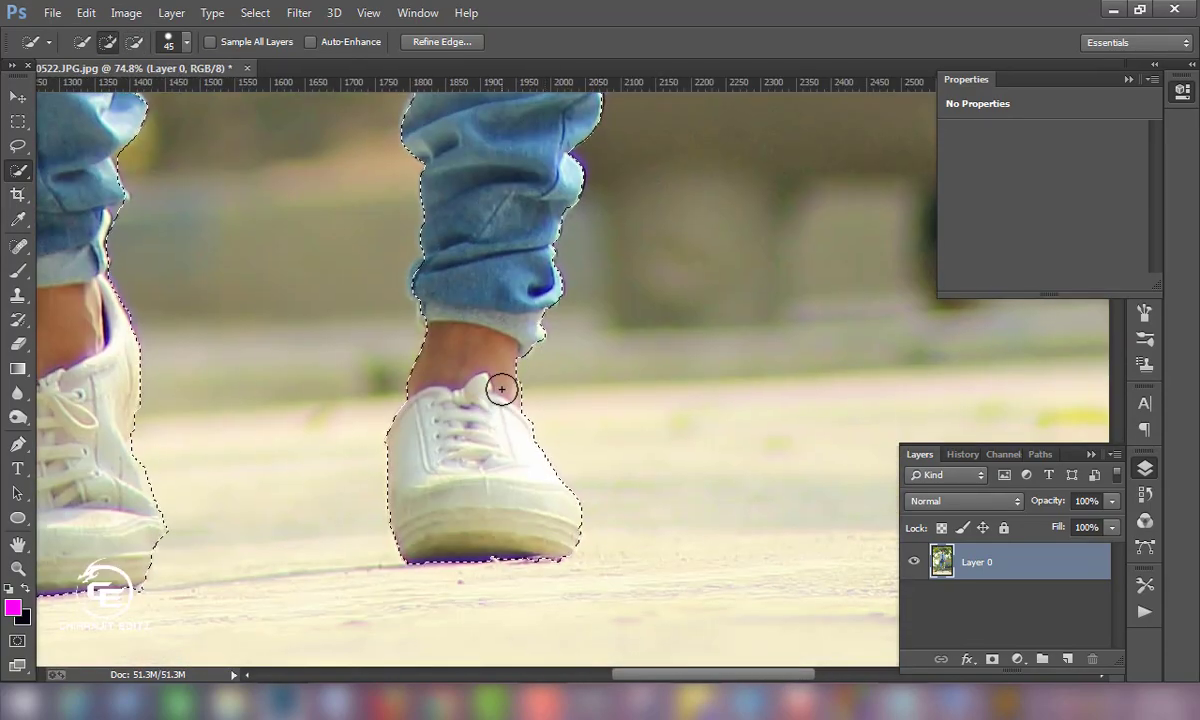
alt+scroll(504, 489, down, 2)
alt+scroll(504, 489, down, 2)
alt+scroll(540, 420, up, 2)
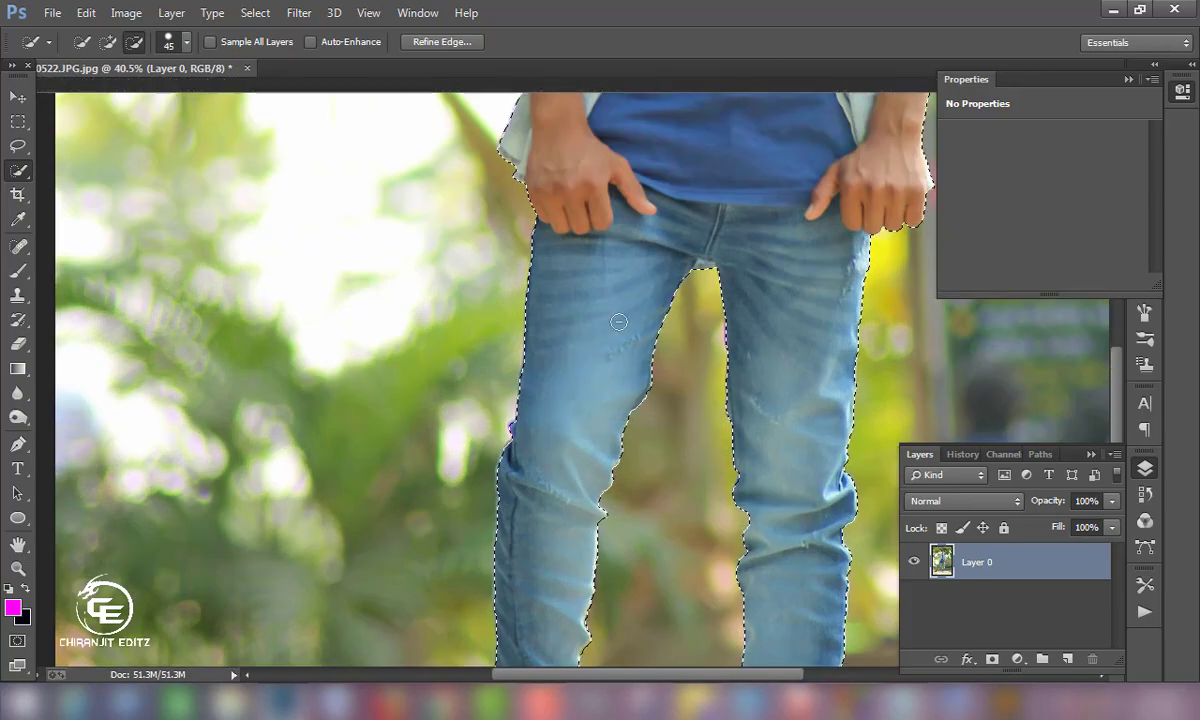
scroll(563, 348, up, 3)
drag(563, 348, 512, 488)
key(bracketleft)
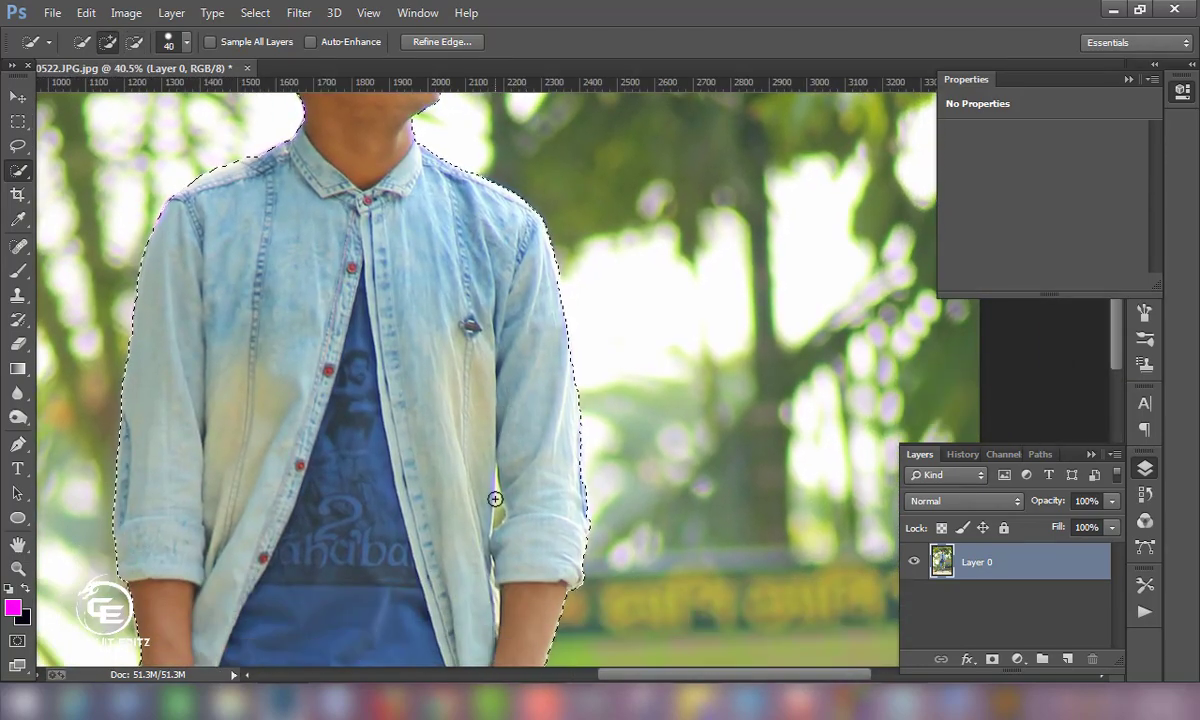
drag(495, 498, 504, 517)
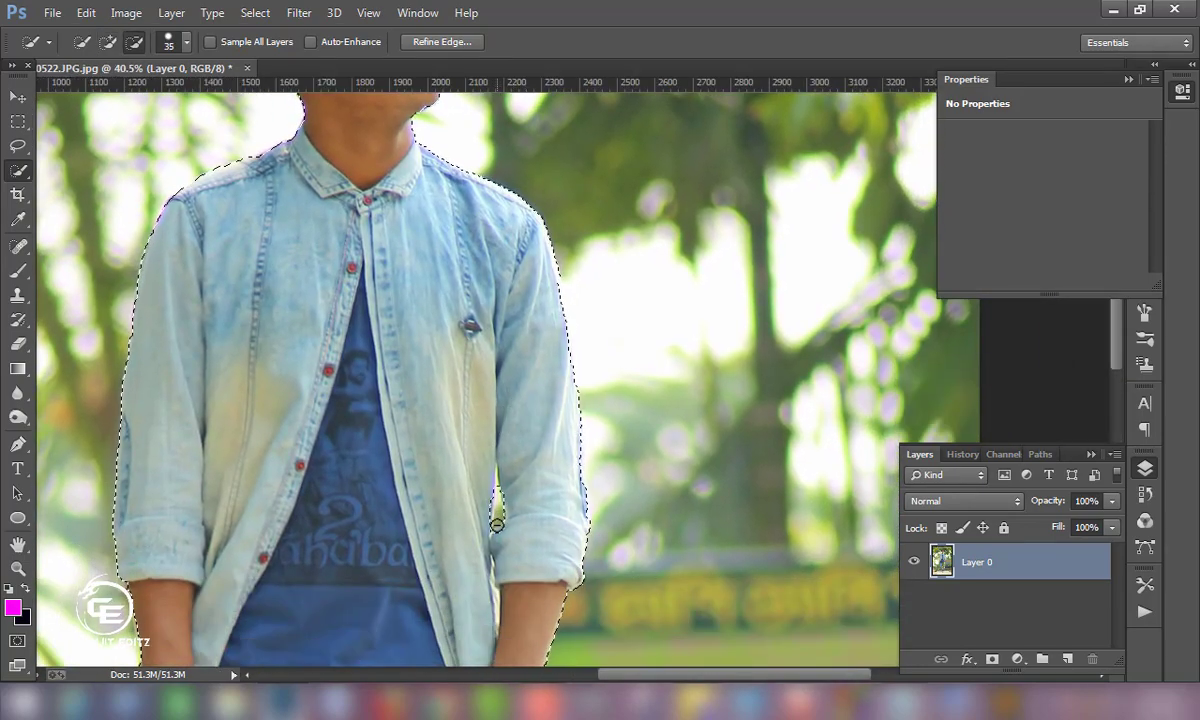
alt+scroll(504, 517, down, 1)
alt+scroll(504, 517, down, 1)
alt+scroll(600, 516, down, 2)
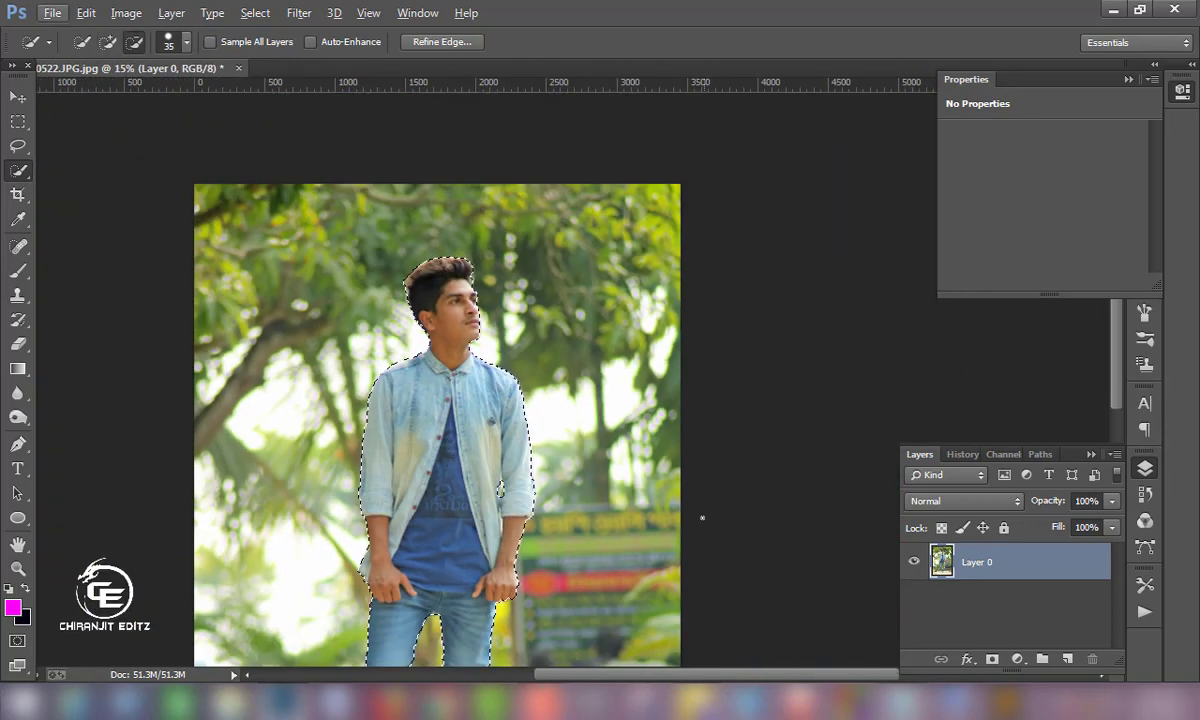
- Add a layer mask from the selection to cut the man out onto transparency
click(989, 663)
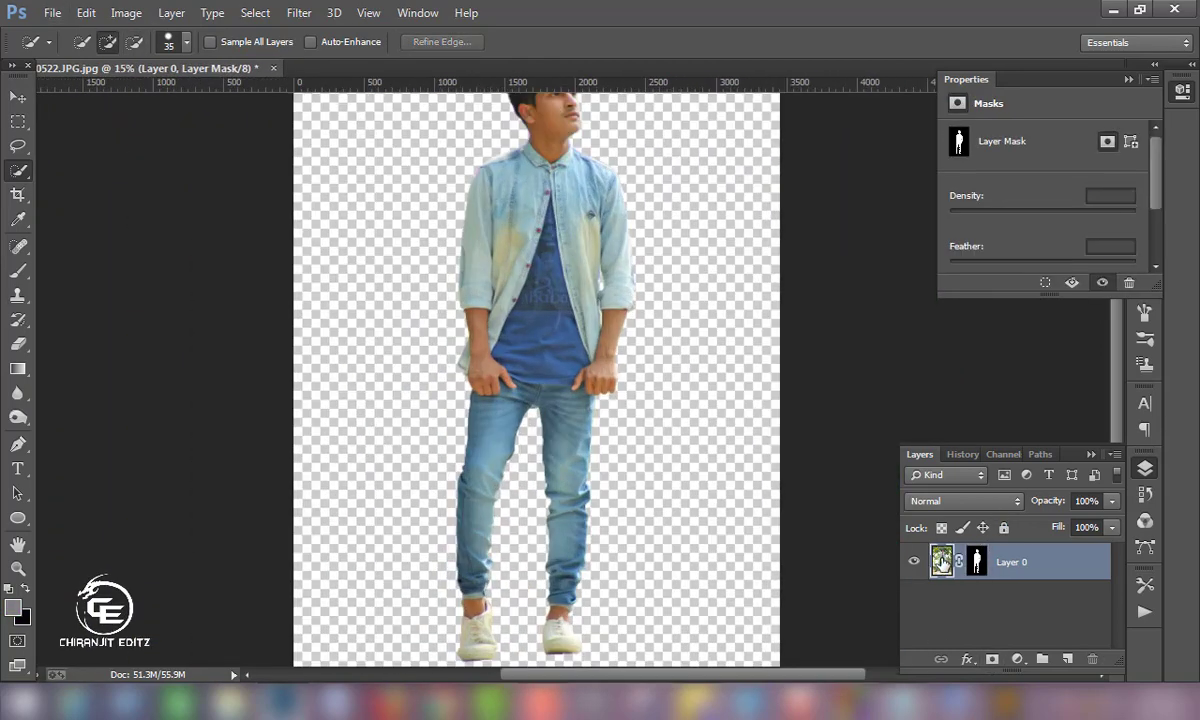
click(941, 562)
click(299, 12)
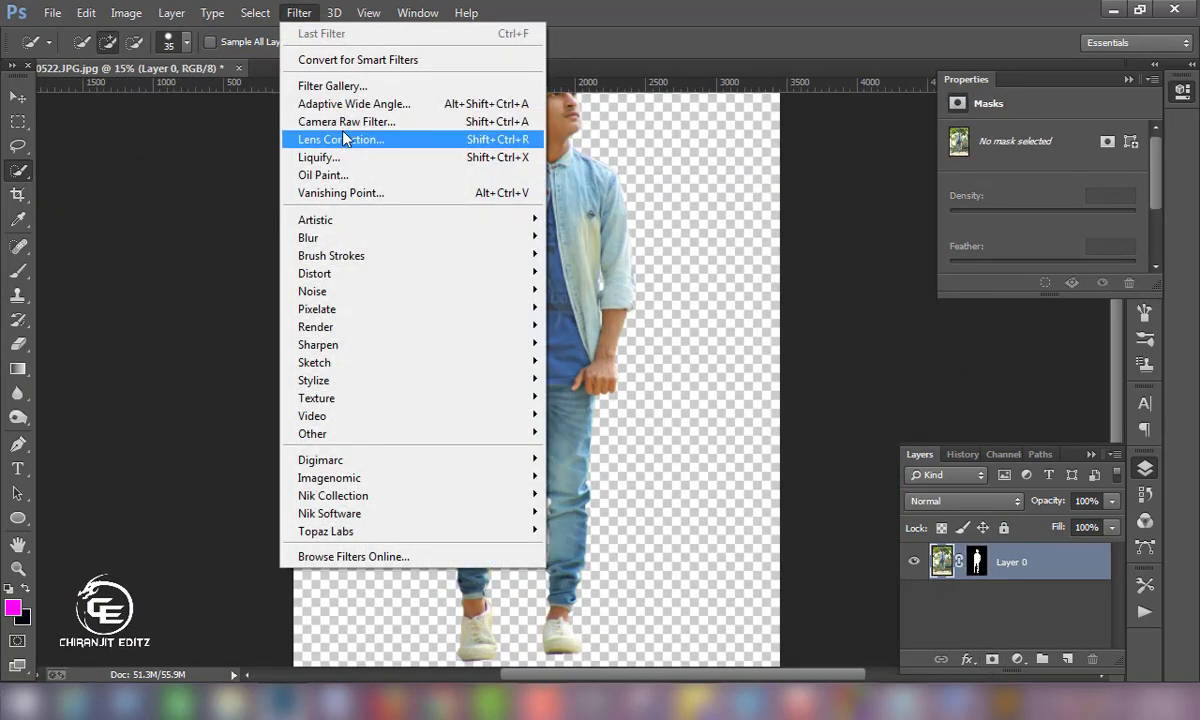
click(380, 142)
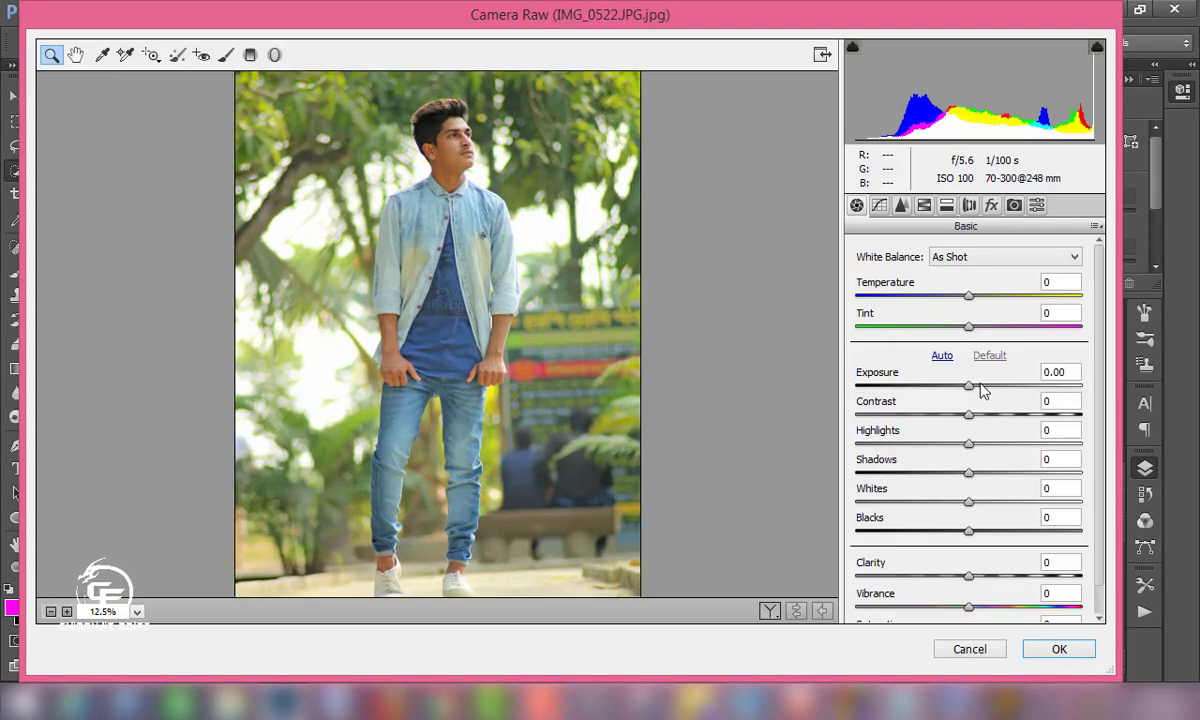
- In Camera Raw, nudge exposure up, shift the blues' hue and darken yellows to -43
click(974, 387)
click(924, 206)
mouse_move(975, 370)
mouse_down()
mouse_move(1012, 370)
mouse_move(956, 401)
mouse_up()
click(864, 278)
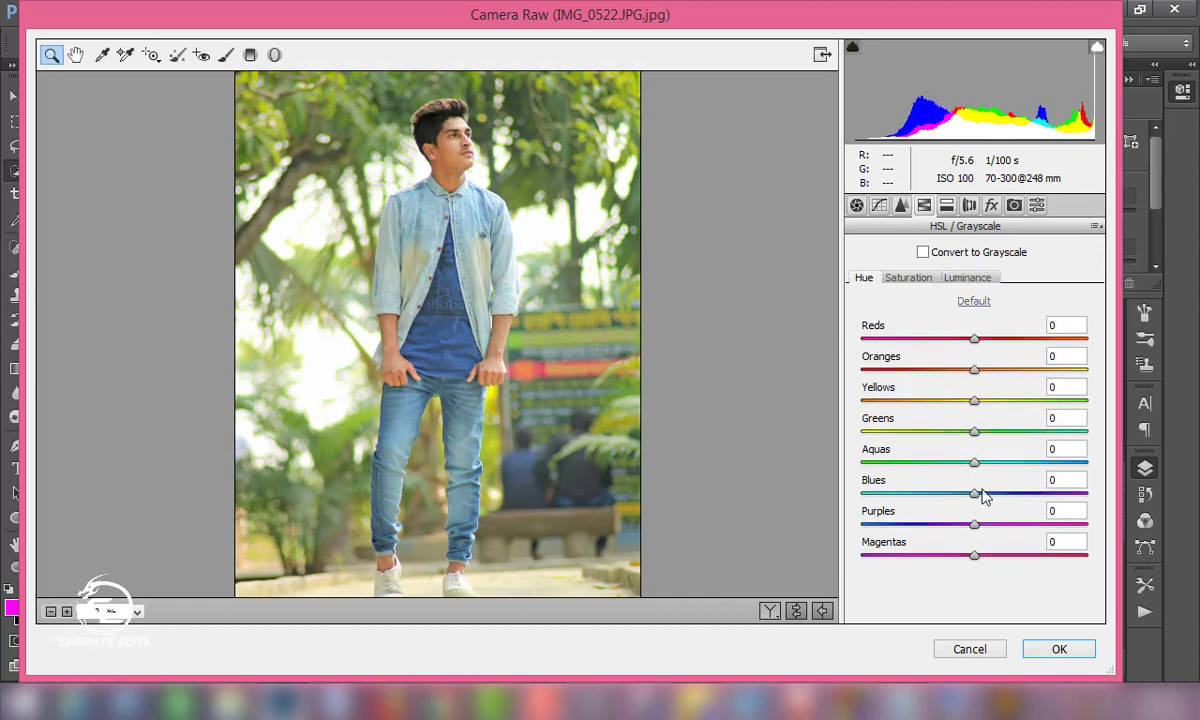
drag(996, 498, 1026, 498)
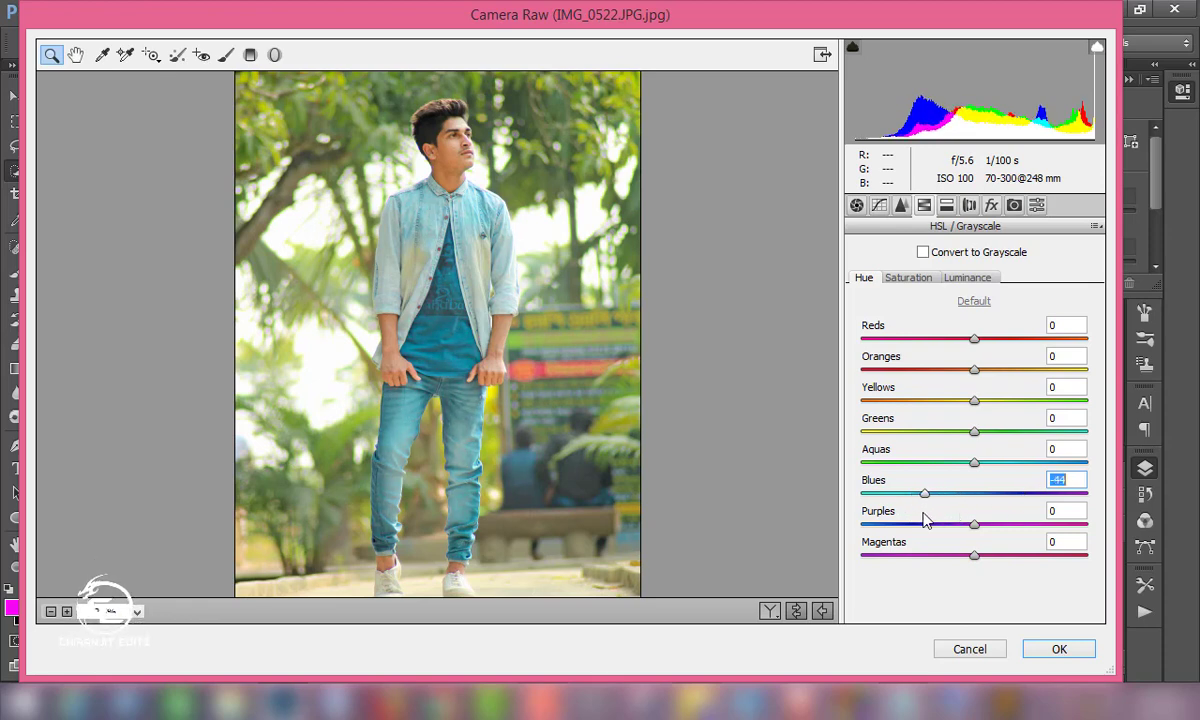
click(968, 279)
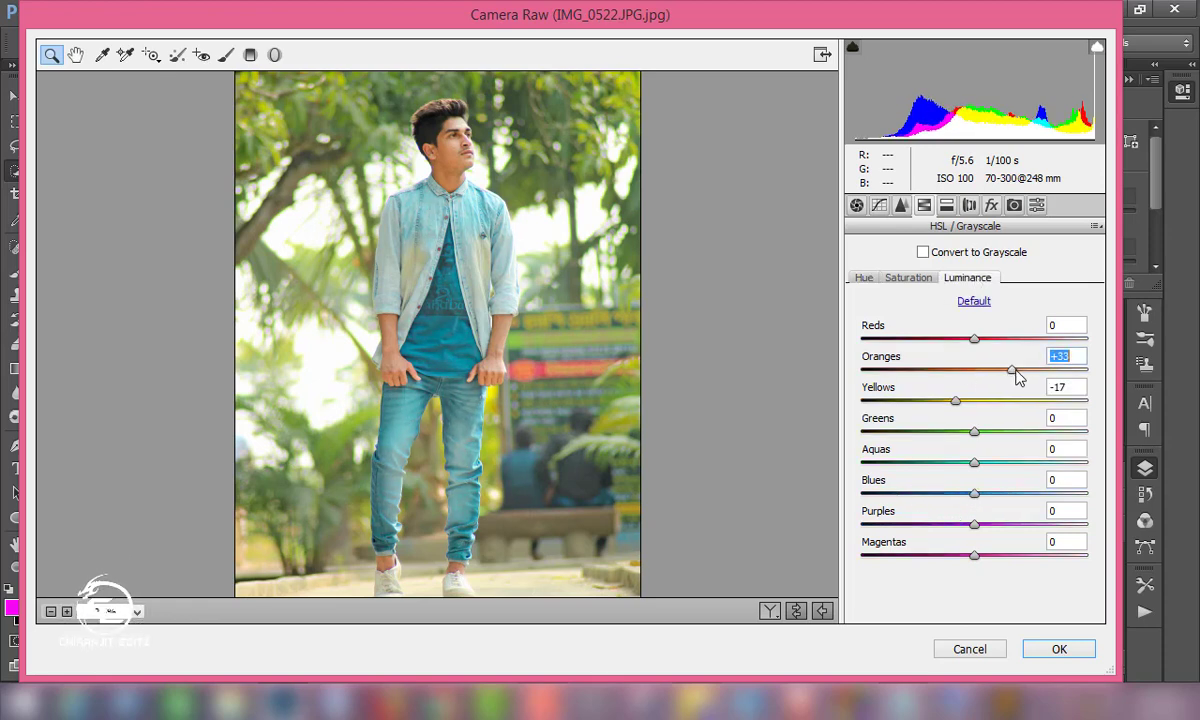
drag(955, 400, 927, 402)
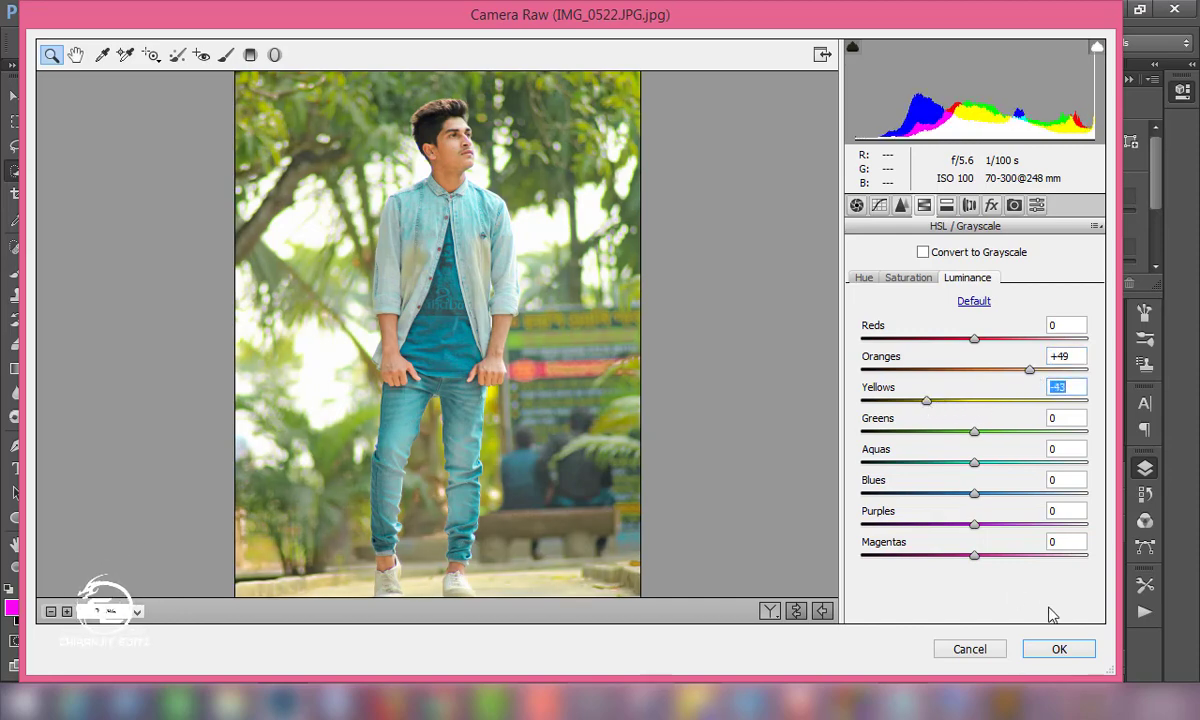
click(1058, 648)
- Use Refine Mask to clean the hair edge of the layer mask and apply it
scroll(558, 110, up, 4)
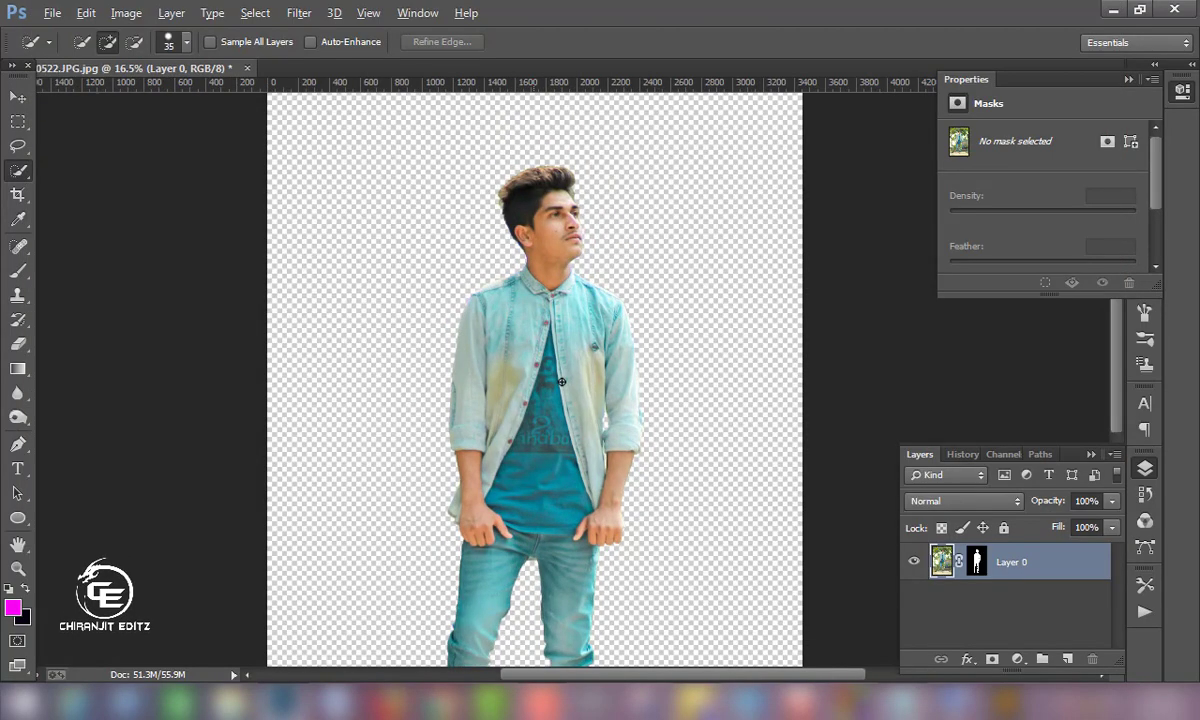
click(978, 562)
right_click(988, 566)
click(1004, 514)
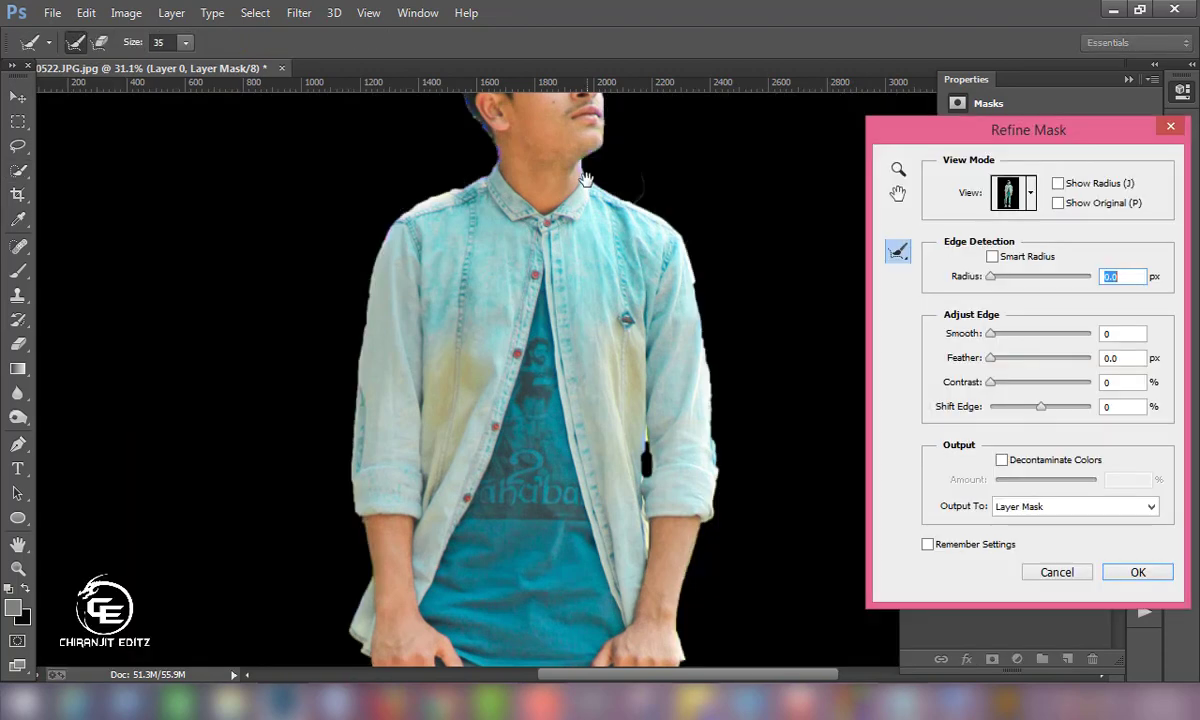
scroll(590, 238, up, 3)
drag(566, 199, 581, 209)
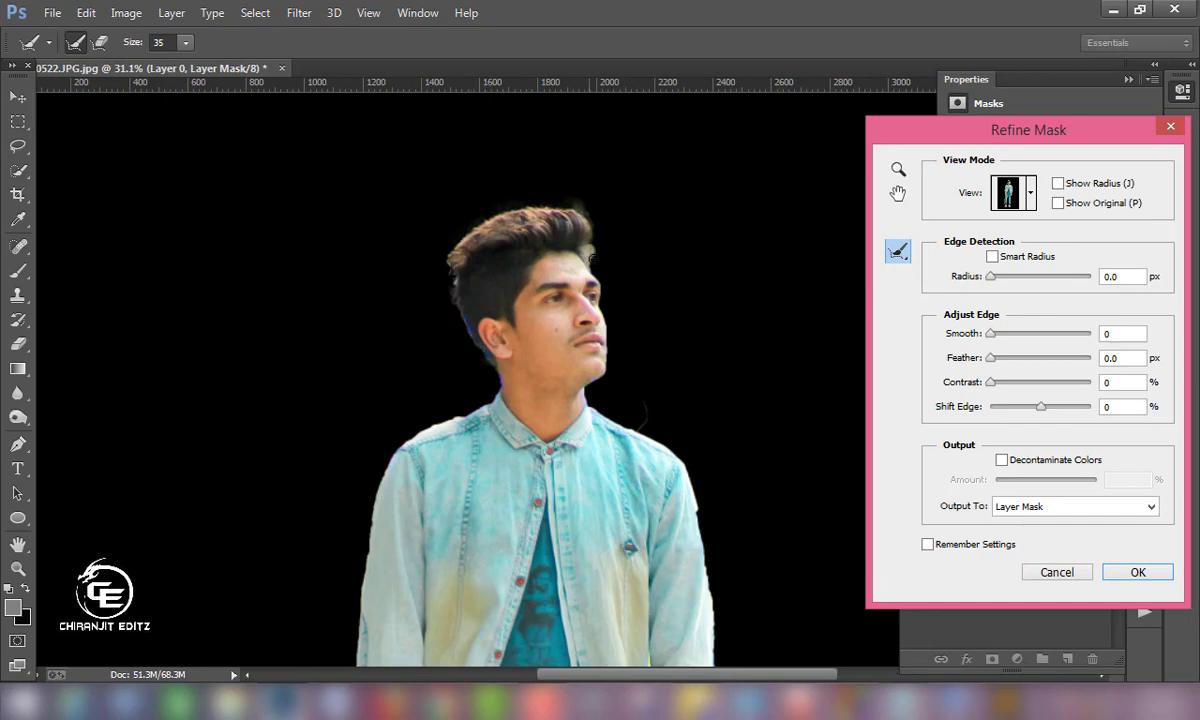
key(Return)
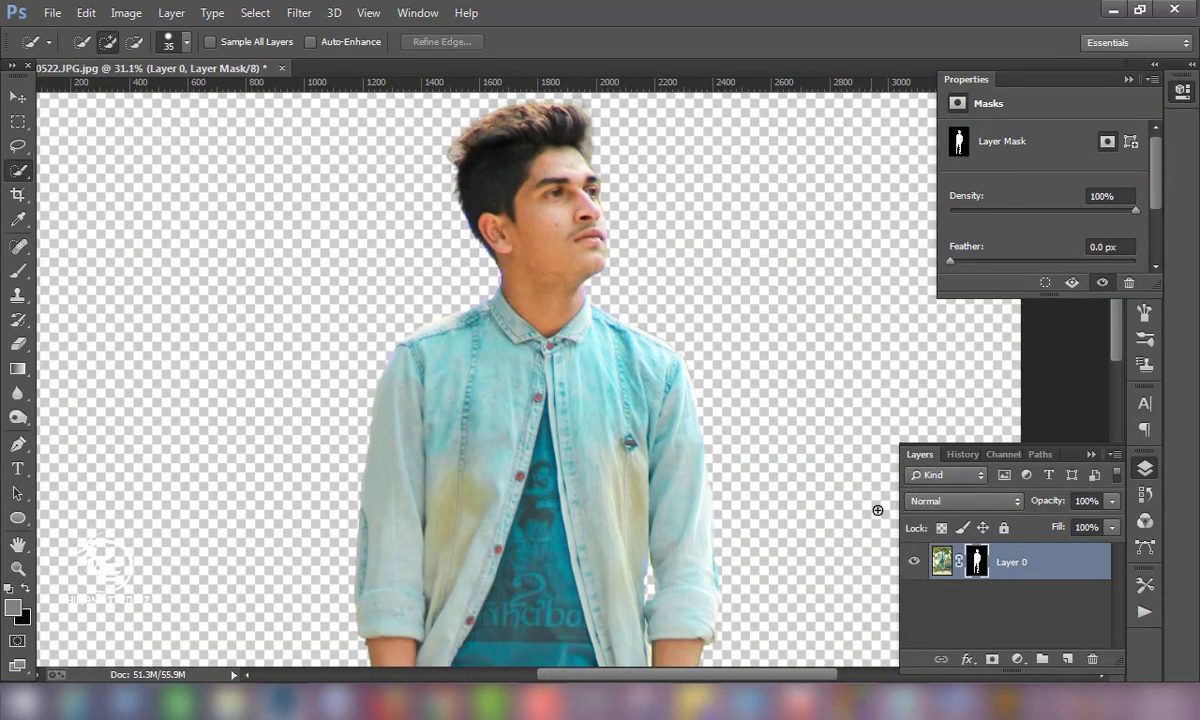
click(941, 561)
click(298, 13)
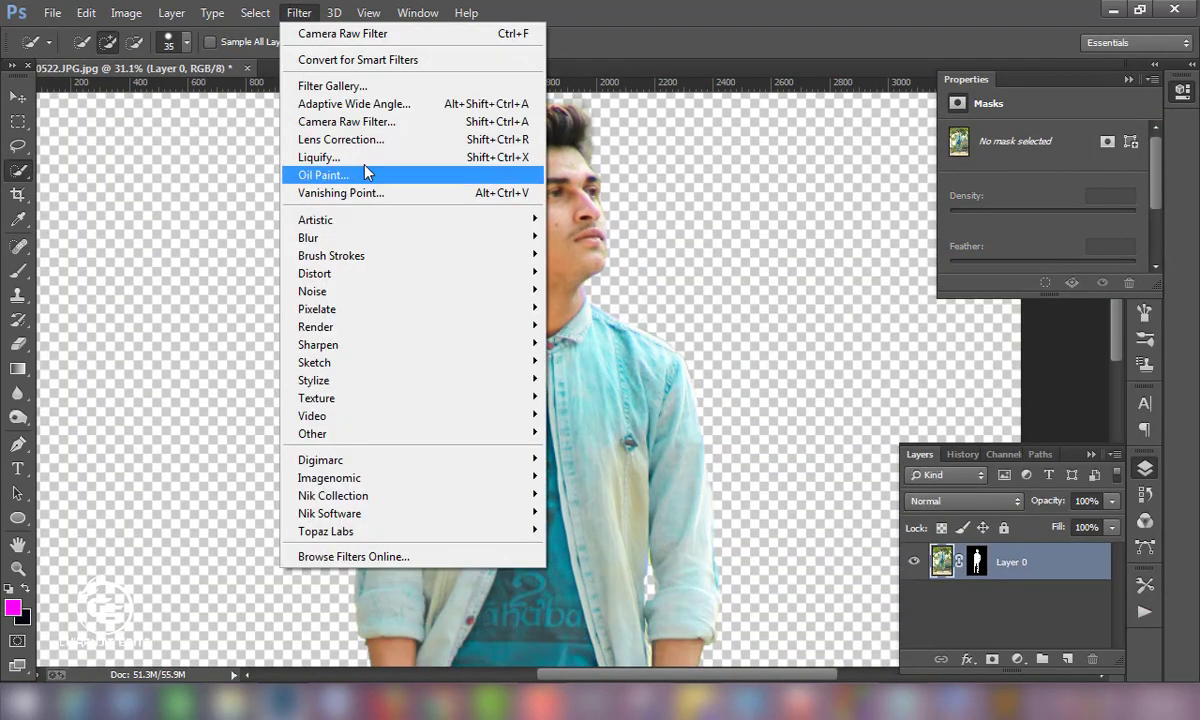
- In Camera Raw, set Blacks to -28, blues hue to -47 and blues saturation +22
click(340, 33)
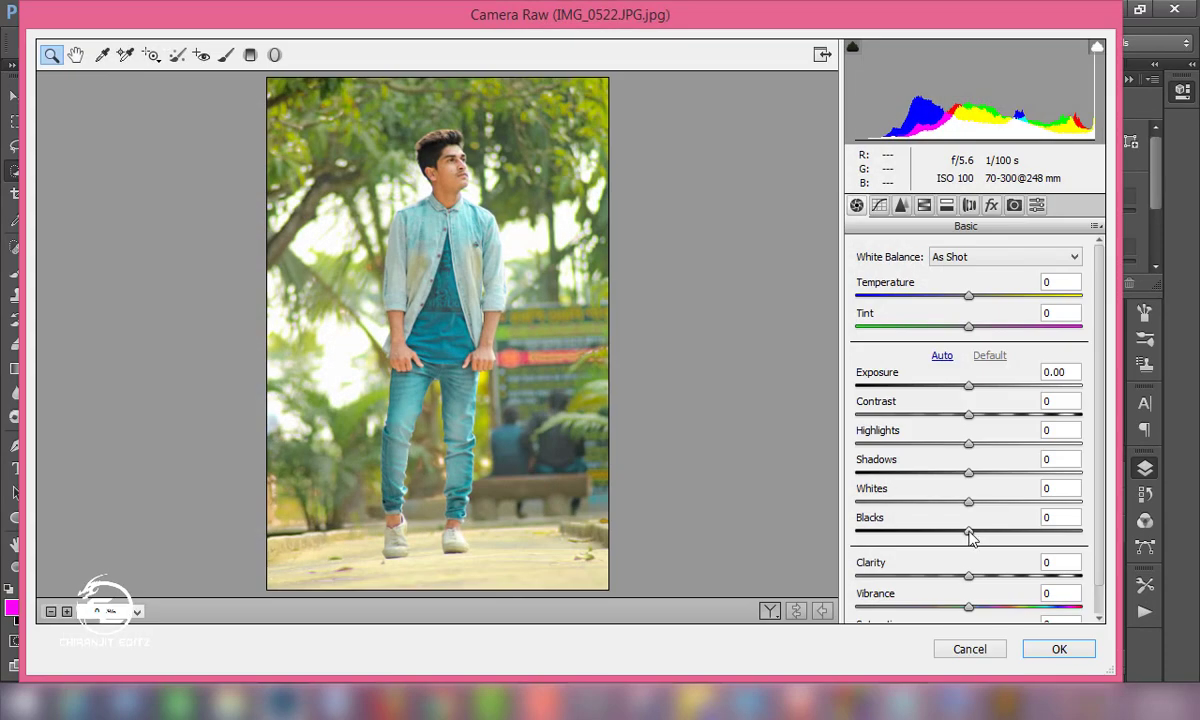
mouse_move(970, 535)
mouse_down()
mouse_move(983, 535)
mouse_move(940, 538)
mouse_up()
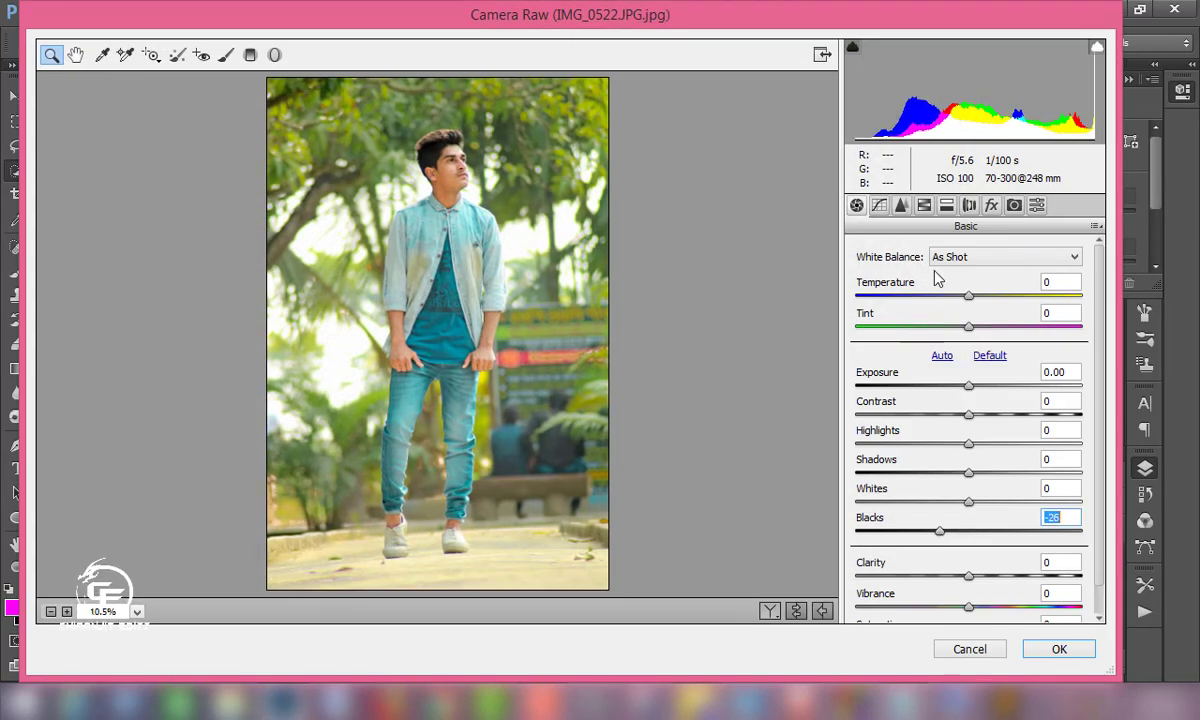
click(924, 206)
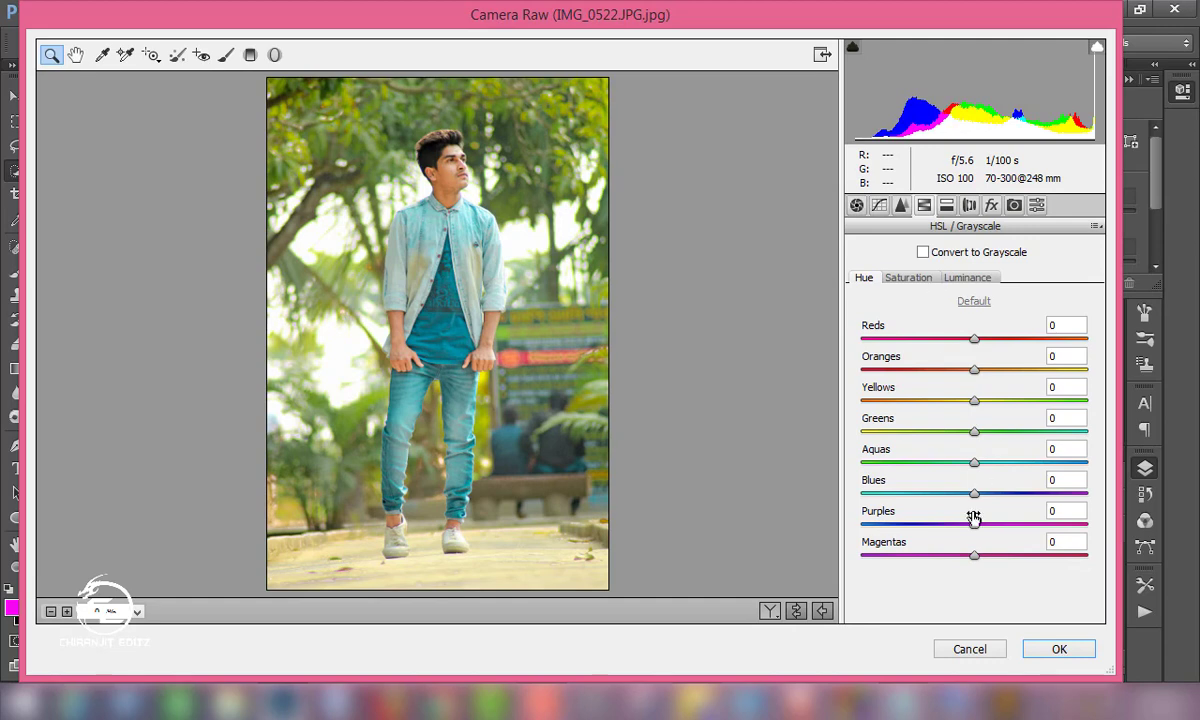
drag(973, 494, 921, 496)
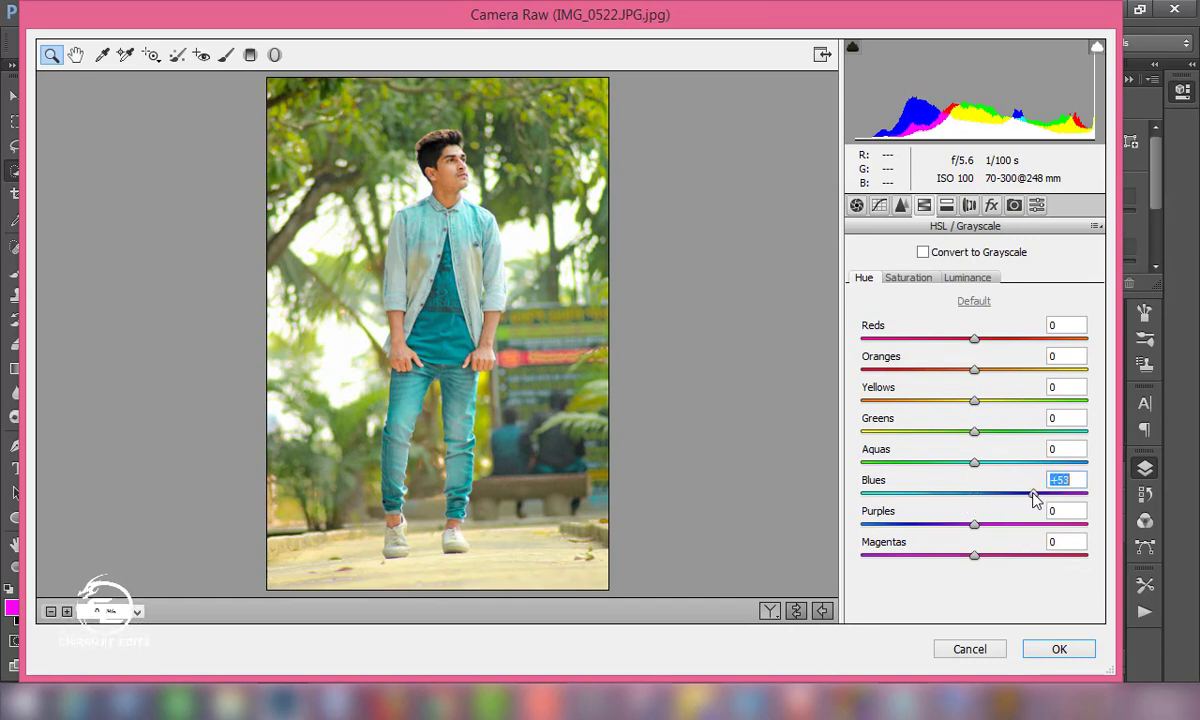
click(912, 280)
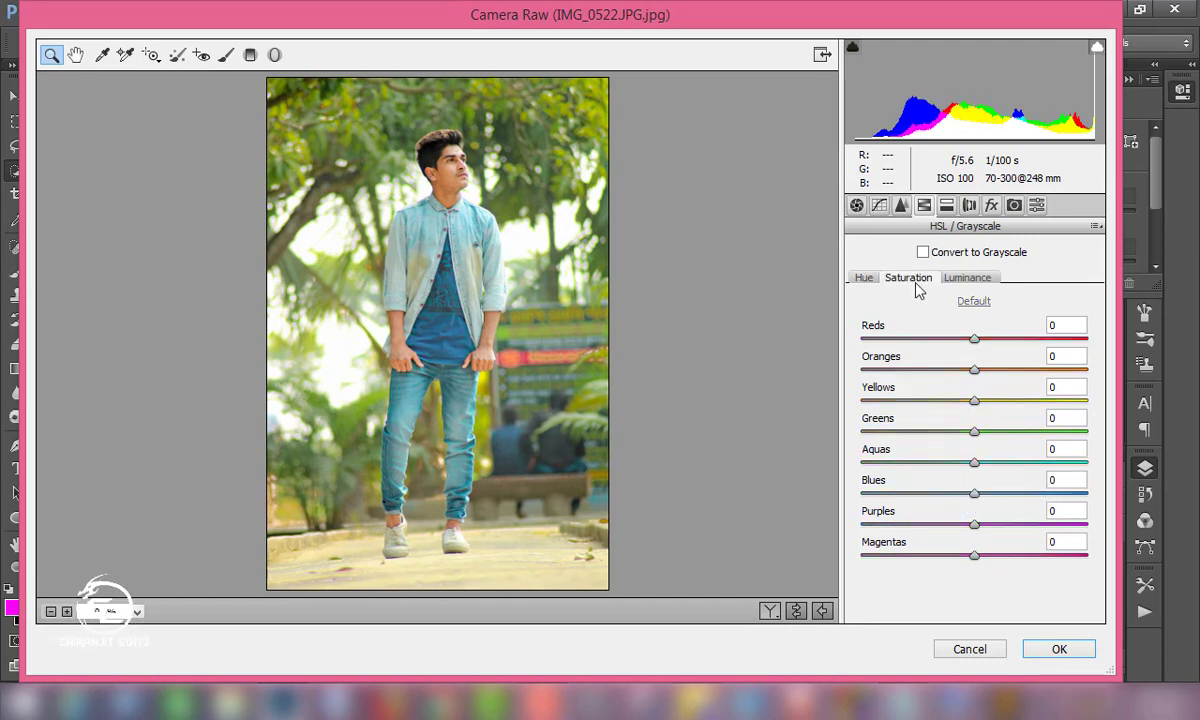
drag(958, 497, 998, 494)
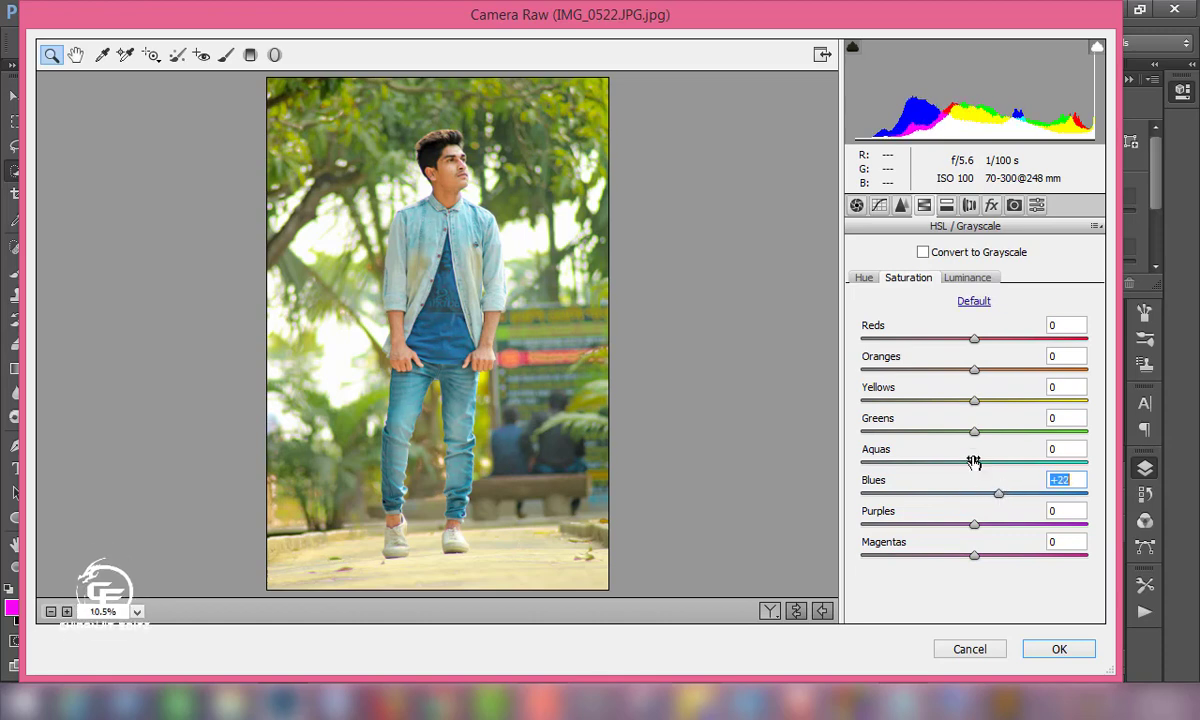
- Set luminance to oranges +21, yellows -23, blues -12, greens +3 and apply
click(965, 280)
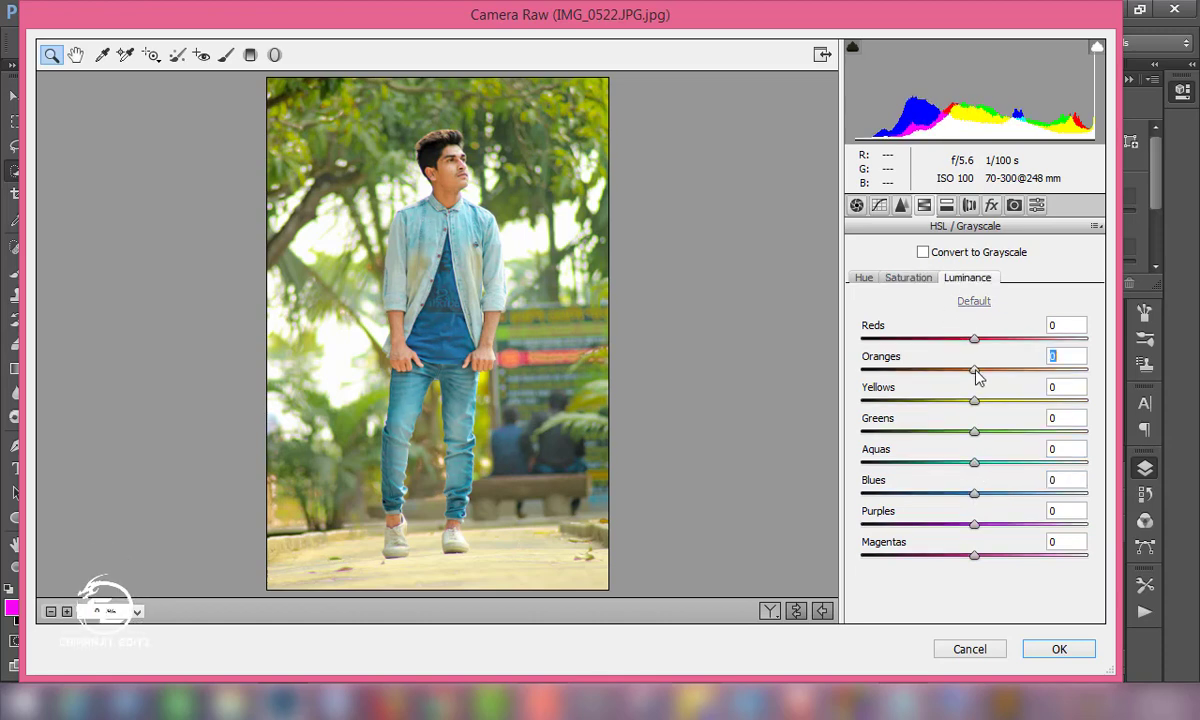
mouse_move(974, 370)
mouse_down()
mouse_move(997, 370)
mouse_move(948, 401)
mouse_up()
mouse_move(974, 494)
mouse_down()
mouse_move(940, 497)
mouse_move(961, 494)
mouse_up()
click(975, 432)
drag(975, 432, 915, 465)
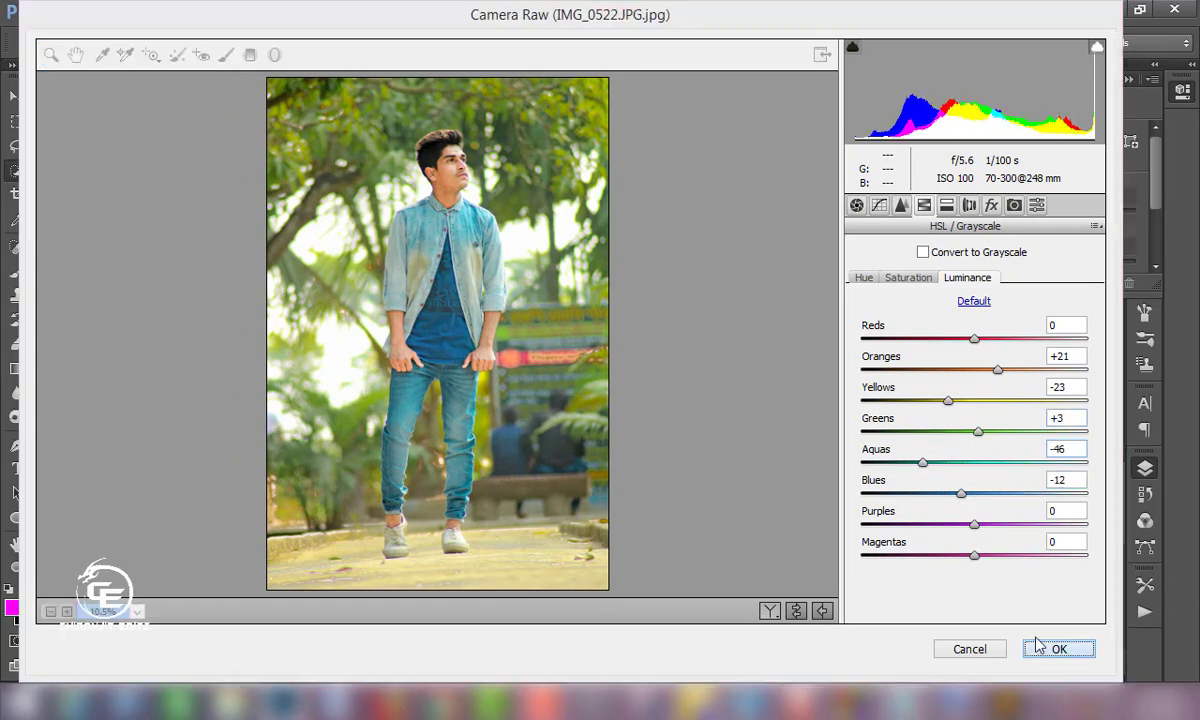
click(1033, 647)
- Switch to the Smudge tool with a 65 px brush
scroll(569, 430, up, 2)
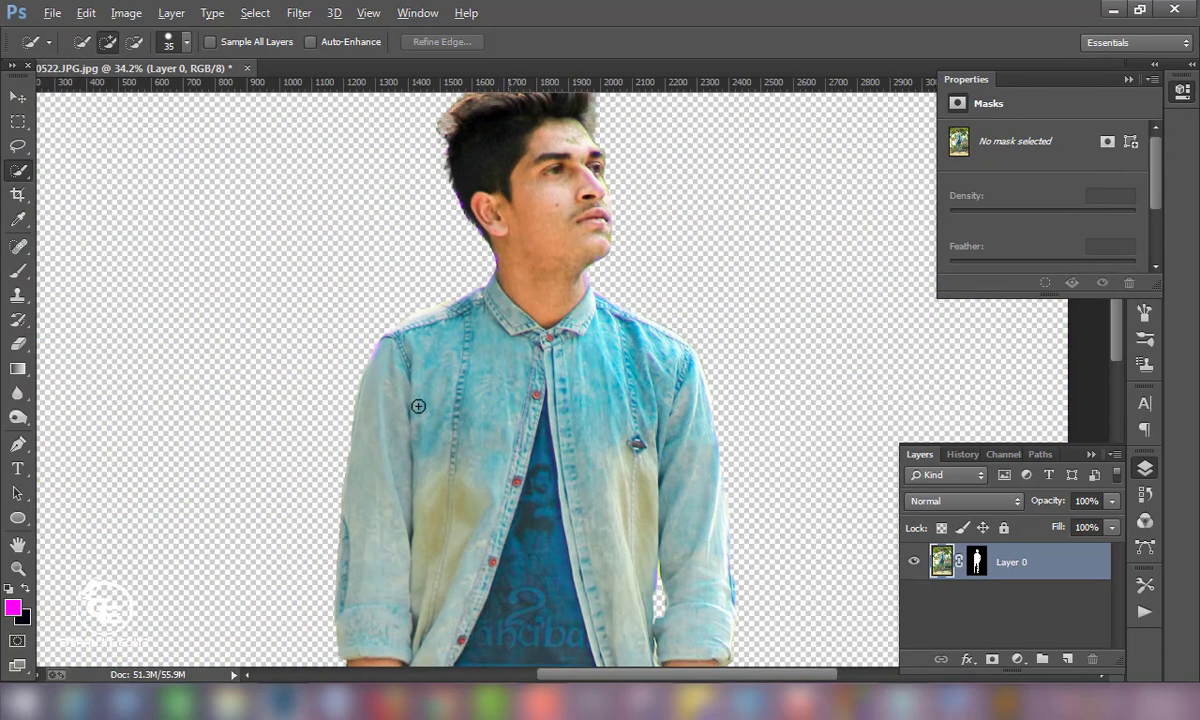
scroll(451, 406, up, 2)
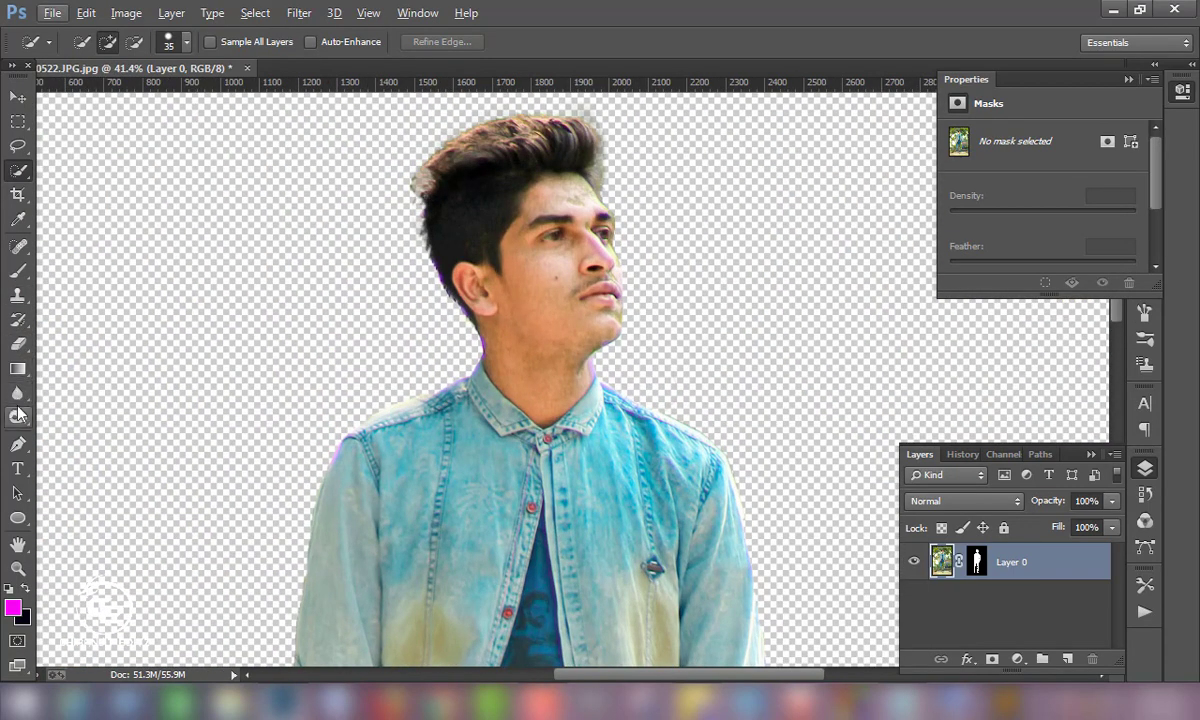
right_click(18, 400)
click(112, 423)
right_click(495, 305)
scroll(657, 509, down, 5)
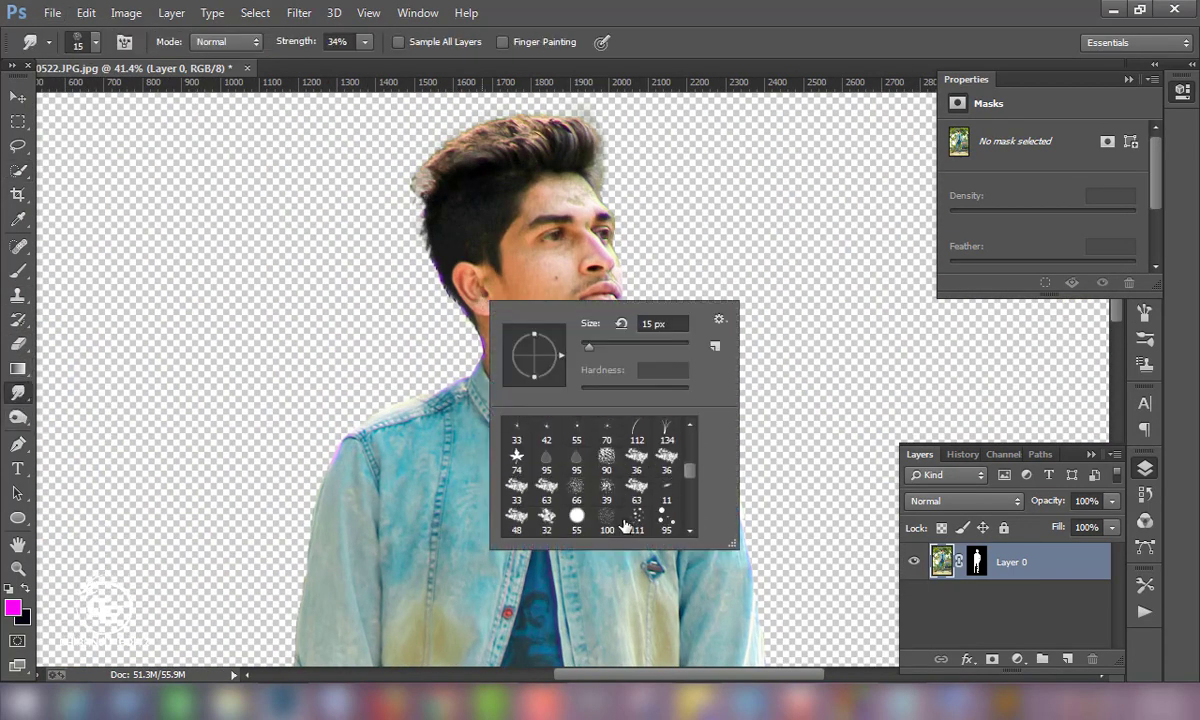
scroll(625, 525, down, 3)
scroll(652, 481, down, 2)
click(568, 492)
key(Return)
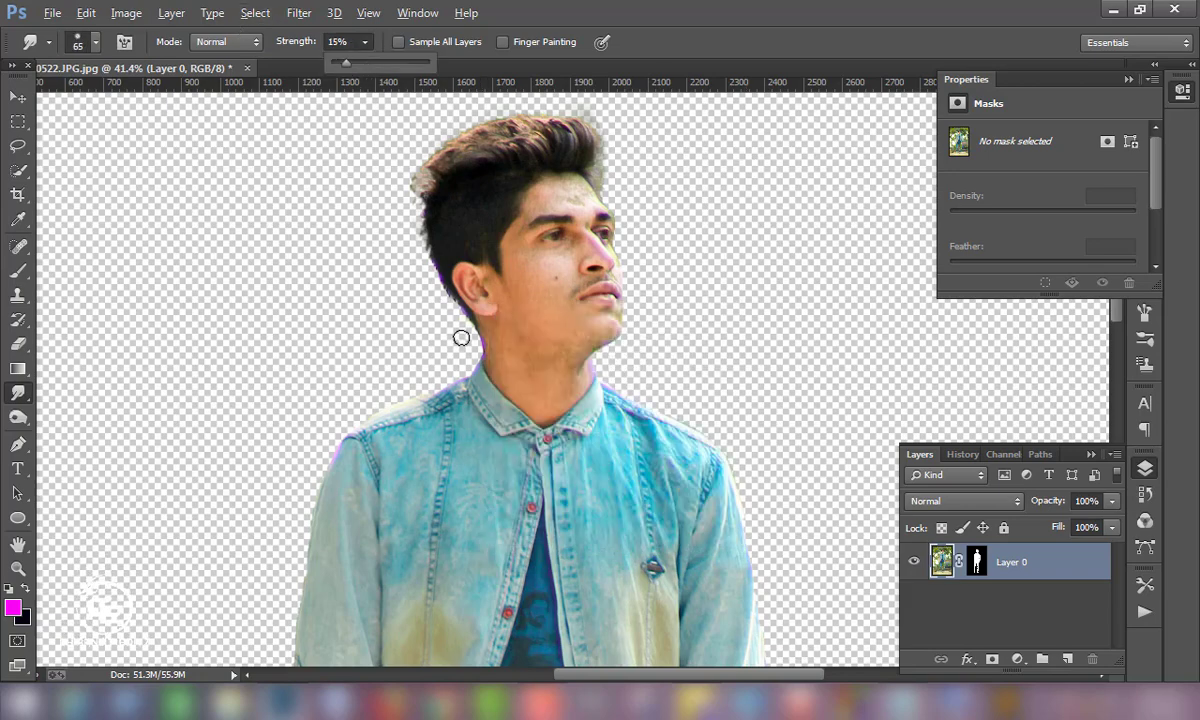
scroll(461, 335, up, 2)
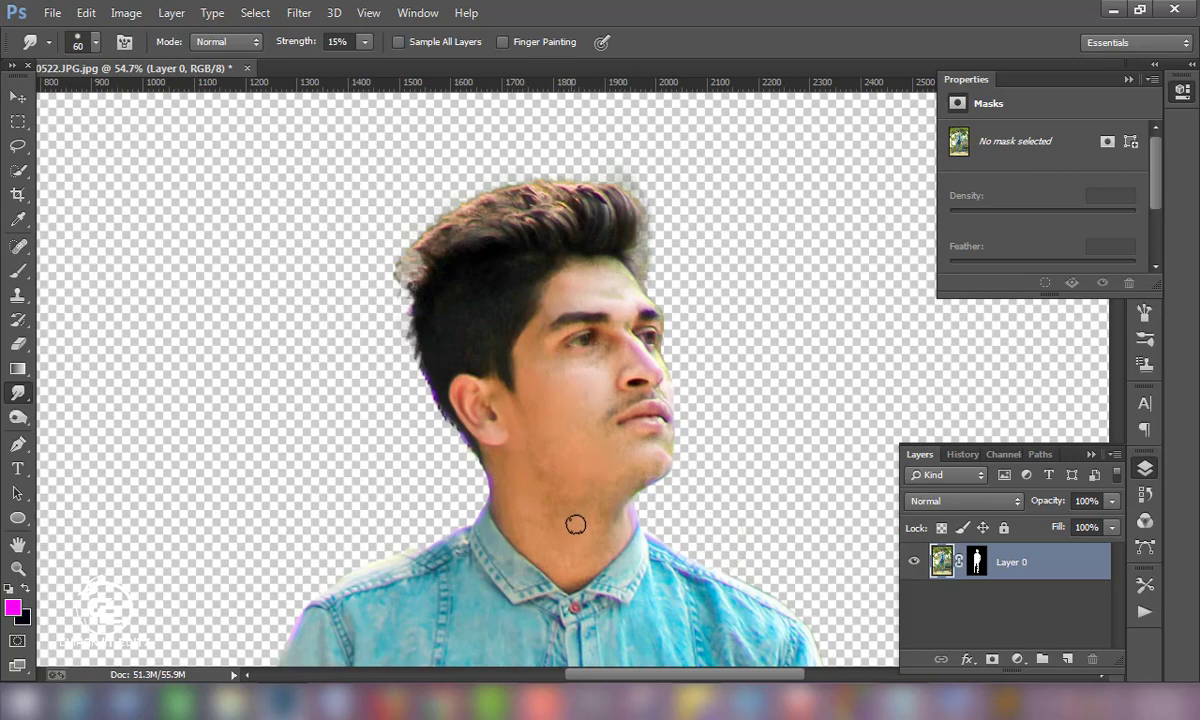
scroll(560, 445, down, 3)
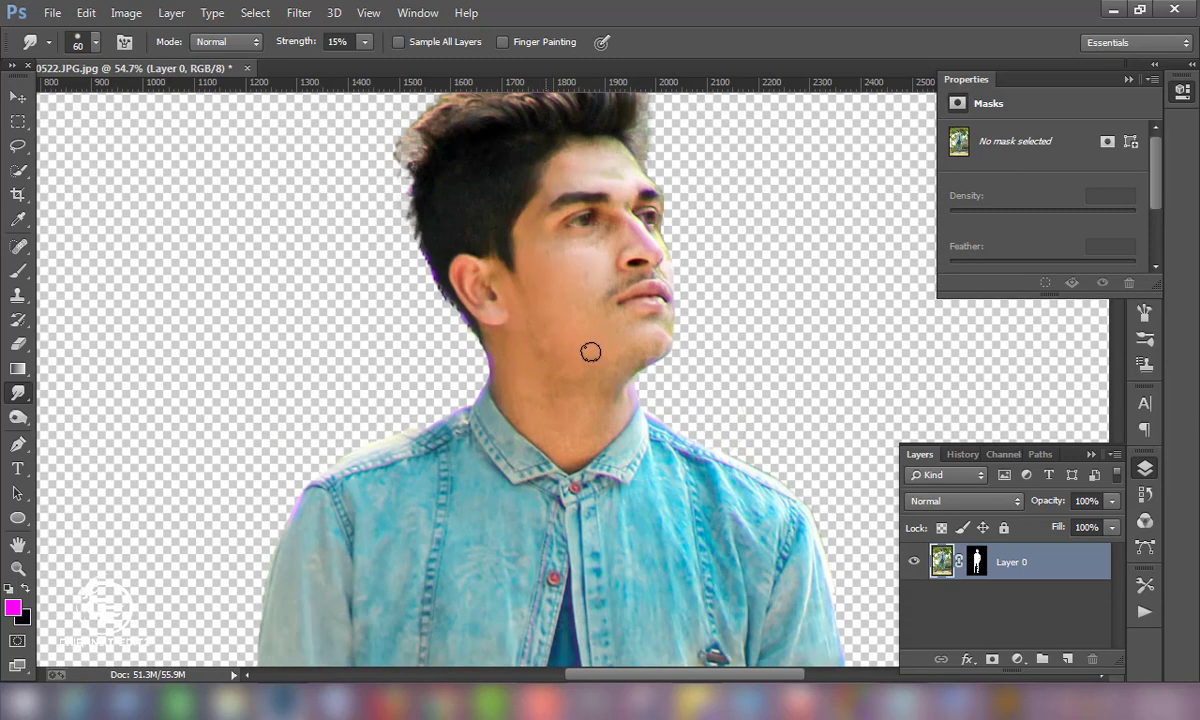
drag(620, 478, 487, 293)
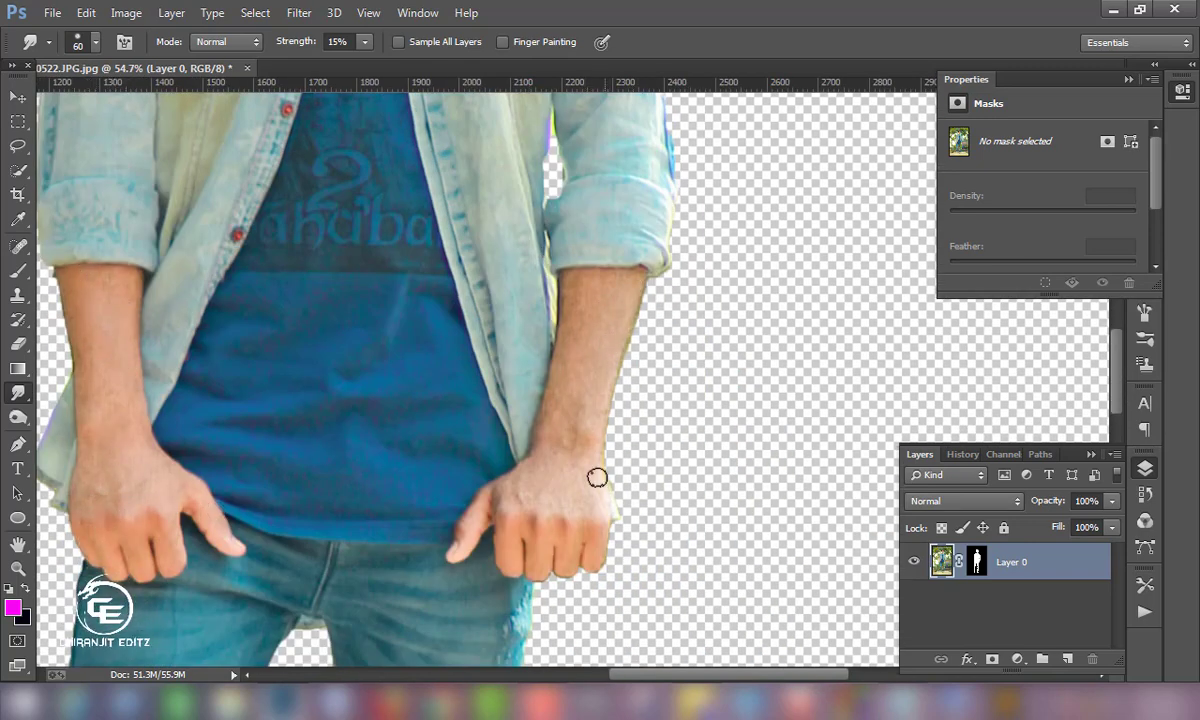
scroll(571, 558, down, 5)
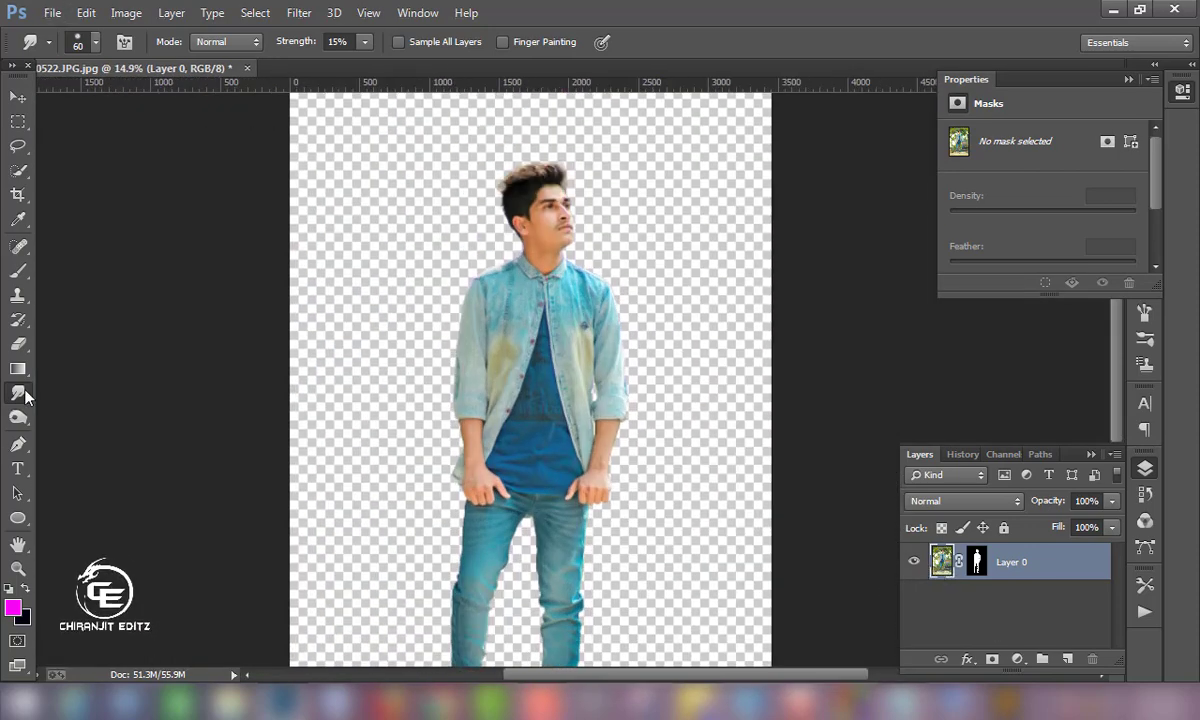
scroll(110, 350, up, 3)
- Switch to the Brush tool with a 65 px shaped brush preset
right_click(18, 270)
click(100, 253)
right_click(565, 330)
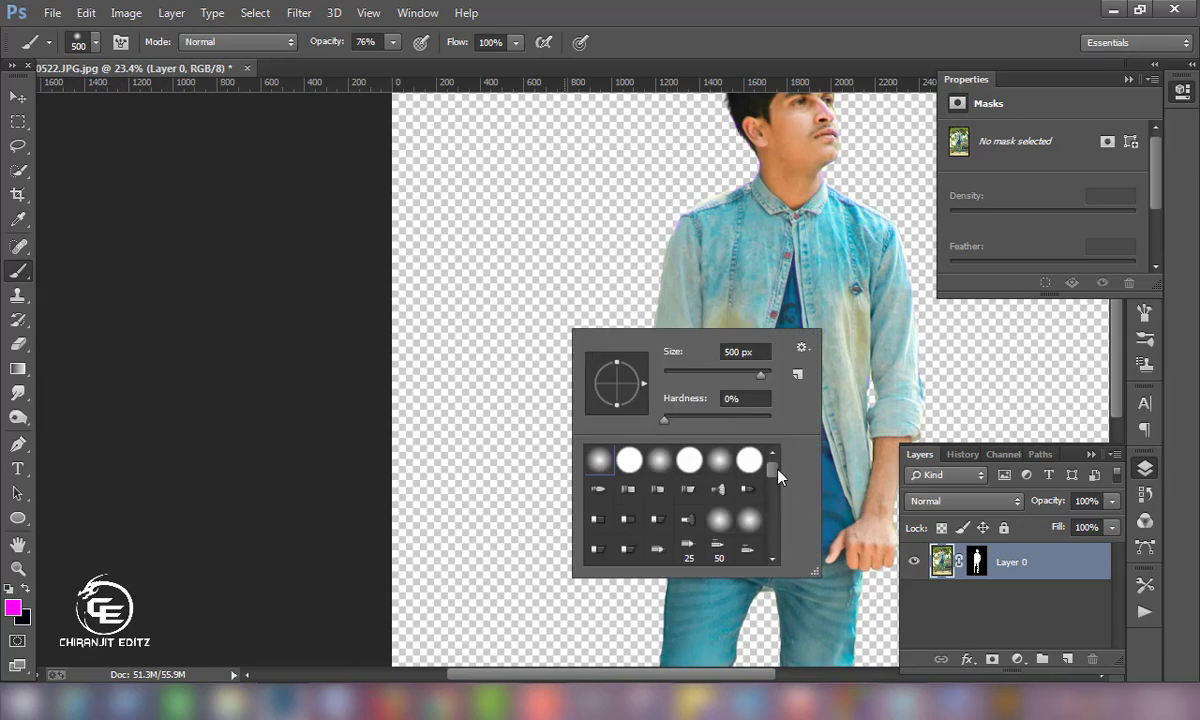
scroll(728, 440, down, 10)
click(640, 528)
key(Return)
right_click(565, 310)
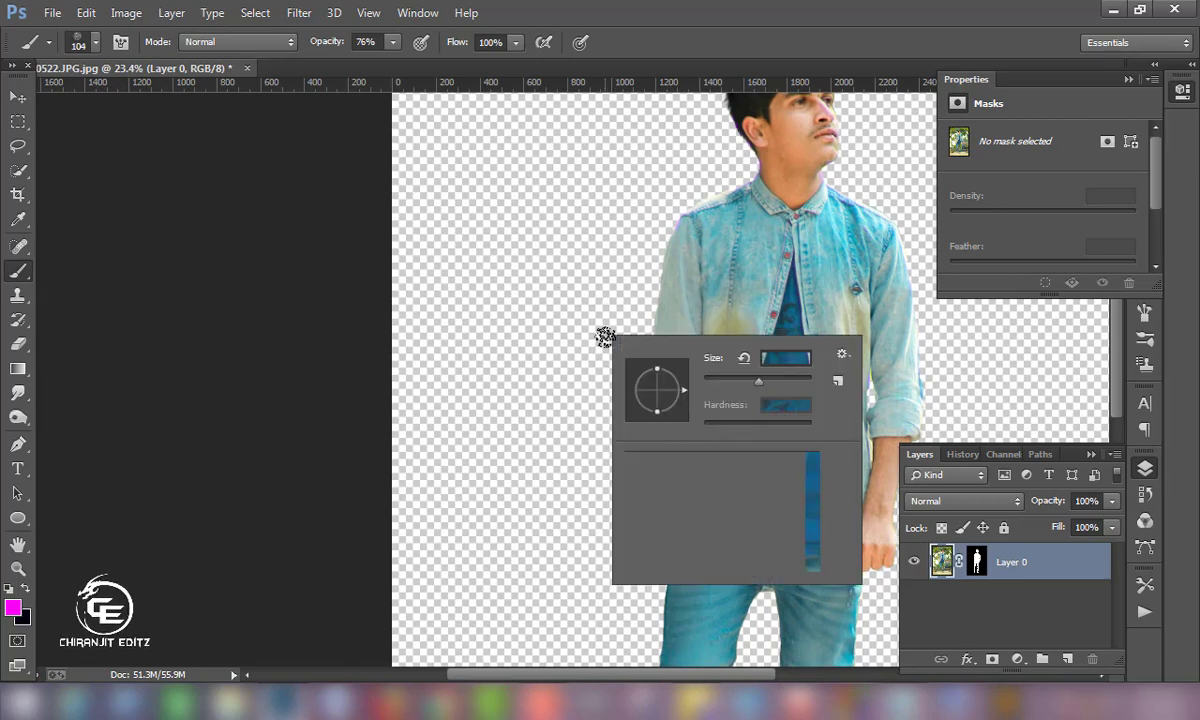
scroll(700, 480, down, 10)
click(680, 532)
key(Return)
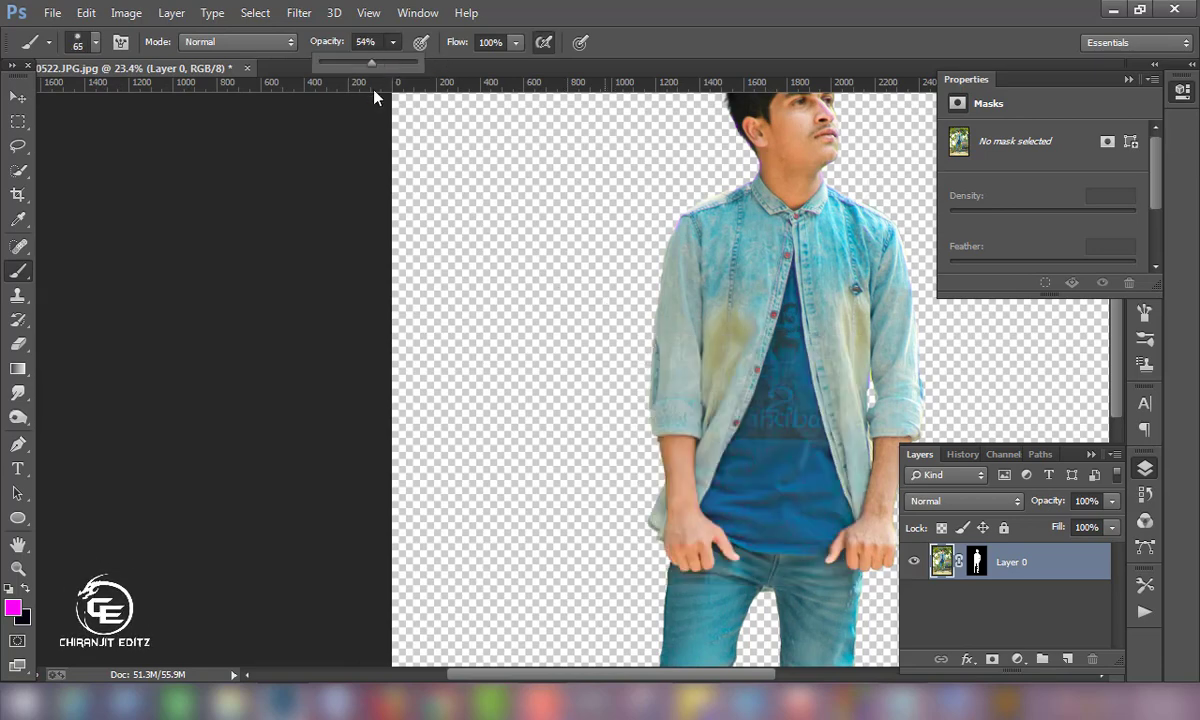
scroll(777, 485, up, 2)
scroll(490, 169, up, 2)
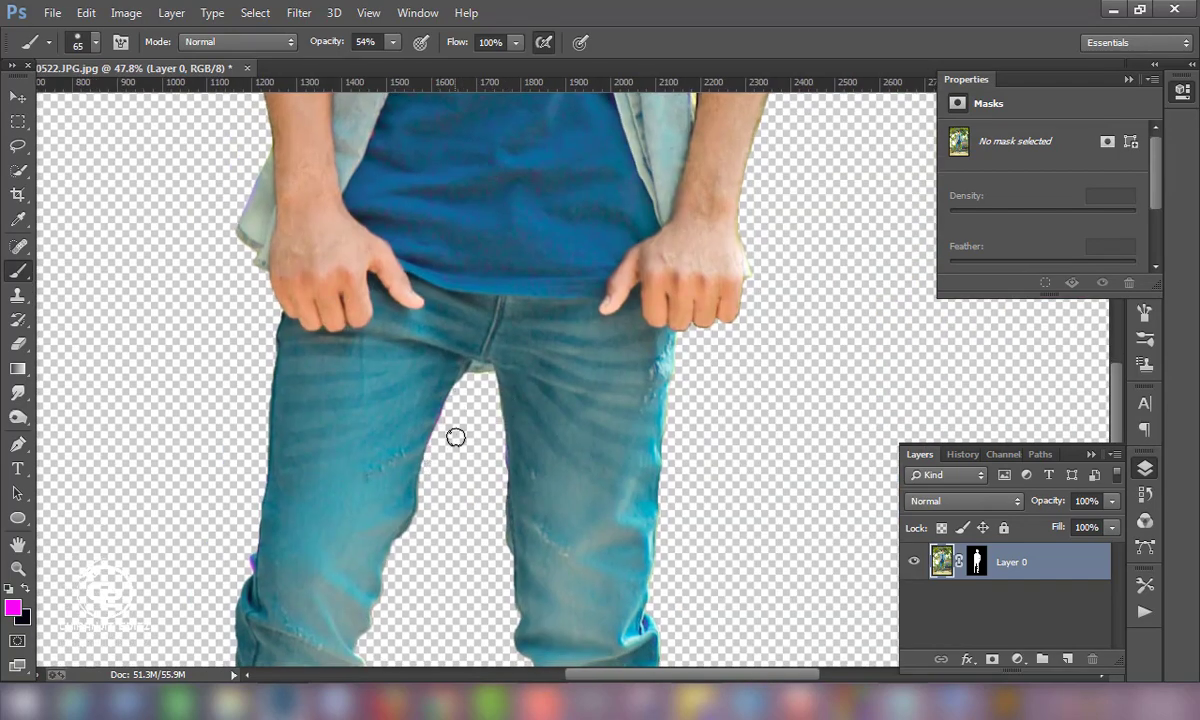
- Revert to the last Smudge Tool state in the History panel
click(956, 454)
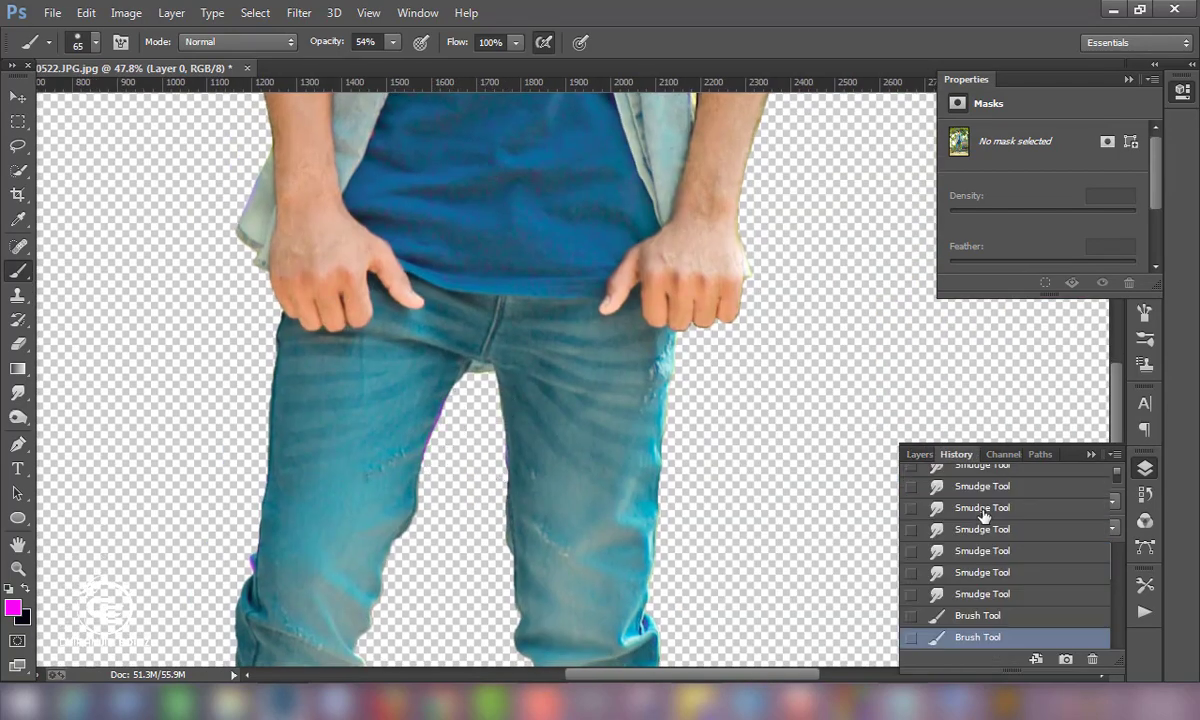
click(985, 594)
key(v)
scroll(400, 380, down, 2)
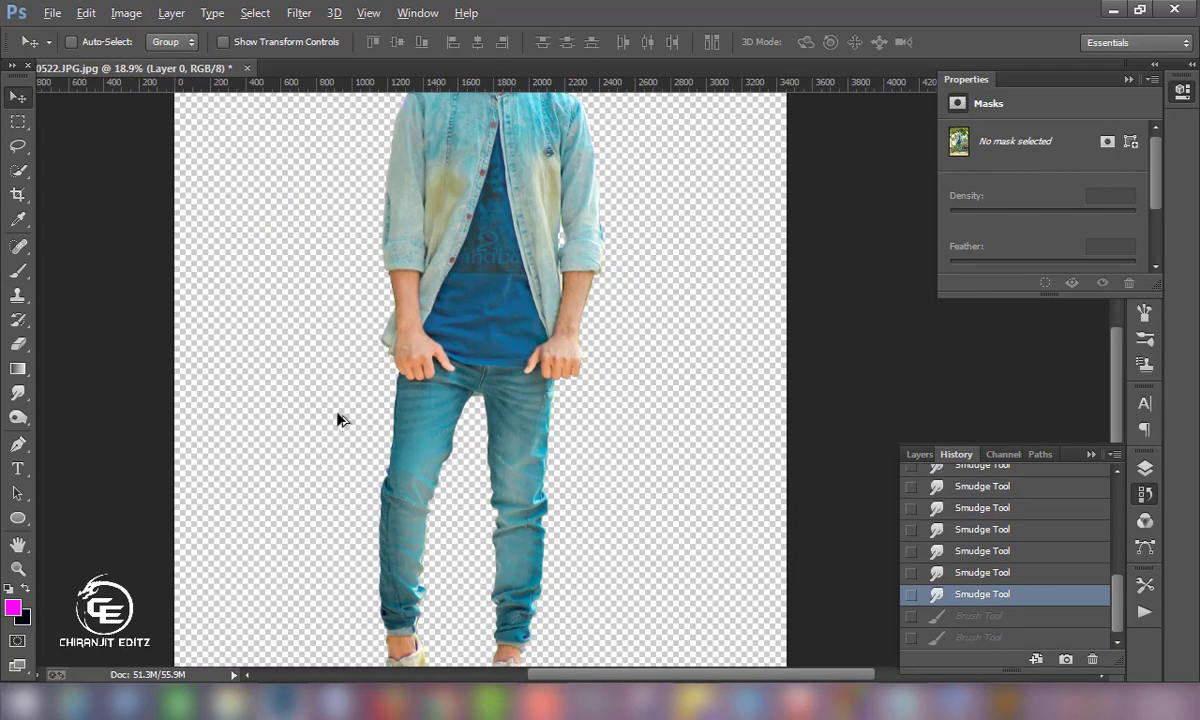
- Switch to the Eraser with a soft 35 px brush at 57% opacity
key(e)
scroll(212, 351, up, 2)
right_click(450, 412)
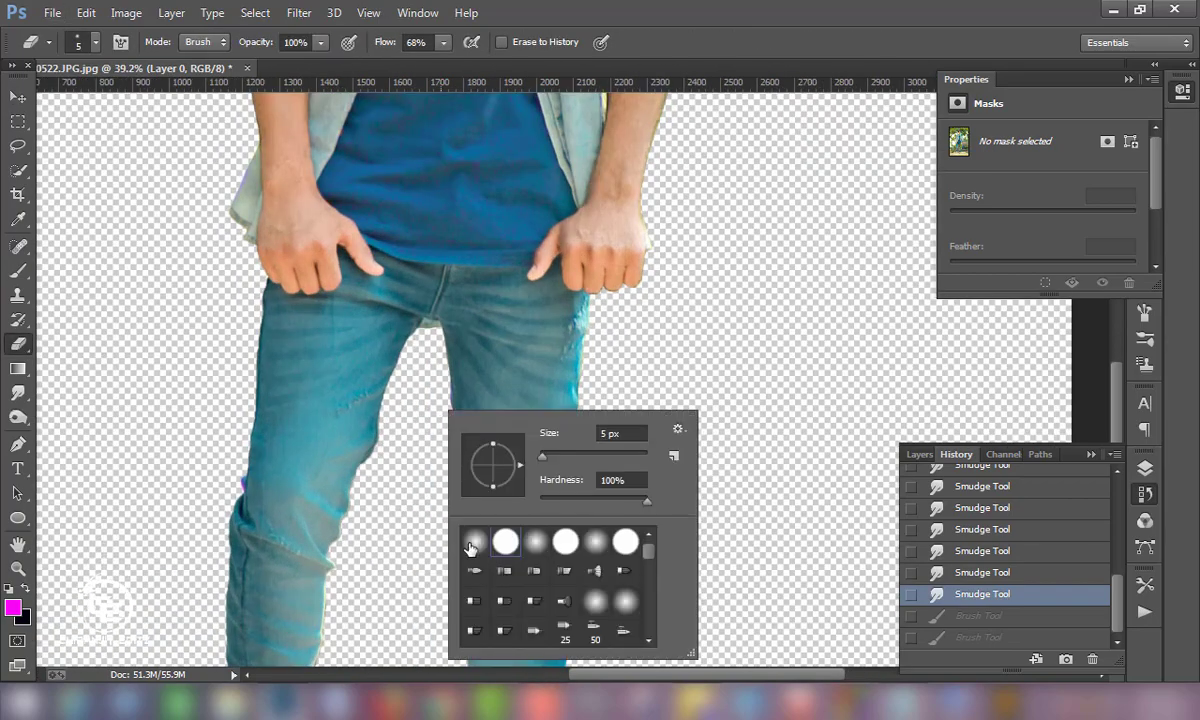
click(320, 42)
drag(297, 61, 262, 61)
- Zoom in and erase the leftover fringe pixels beside the man's hair and neck
scroll(661, 415, up, 10)
scroll(614, 399, left, 5)
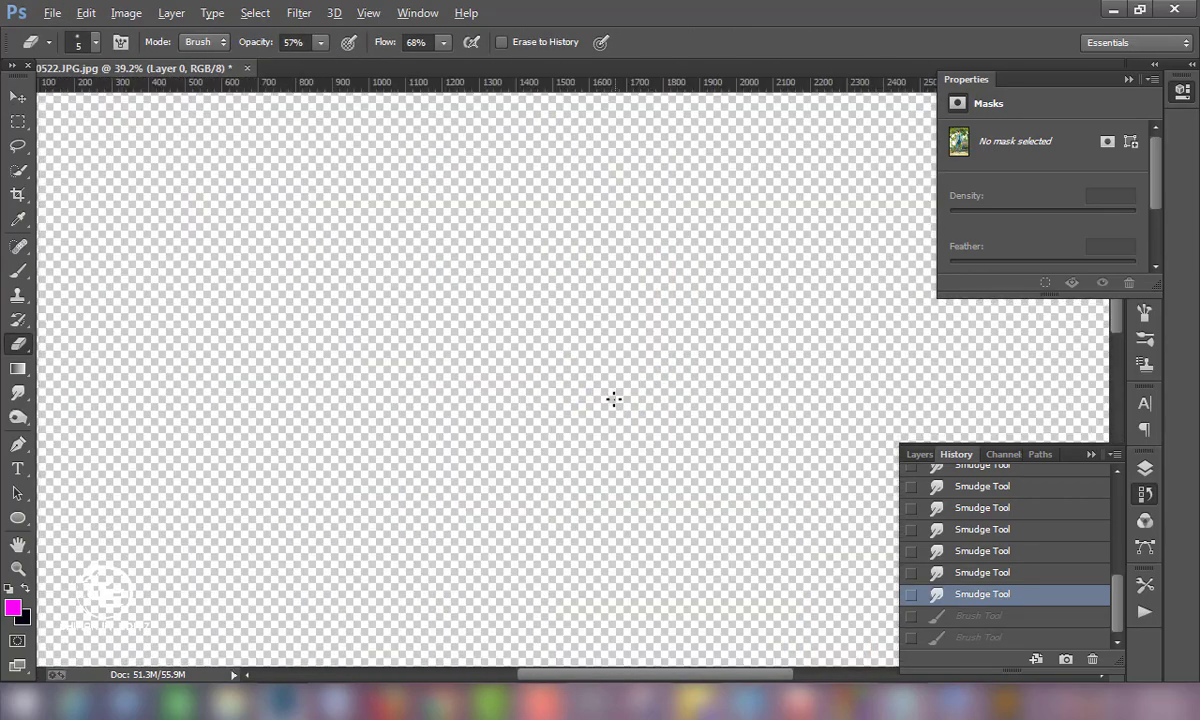
scroll(592, 219, up, 3)
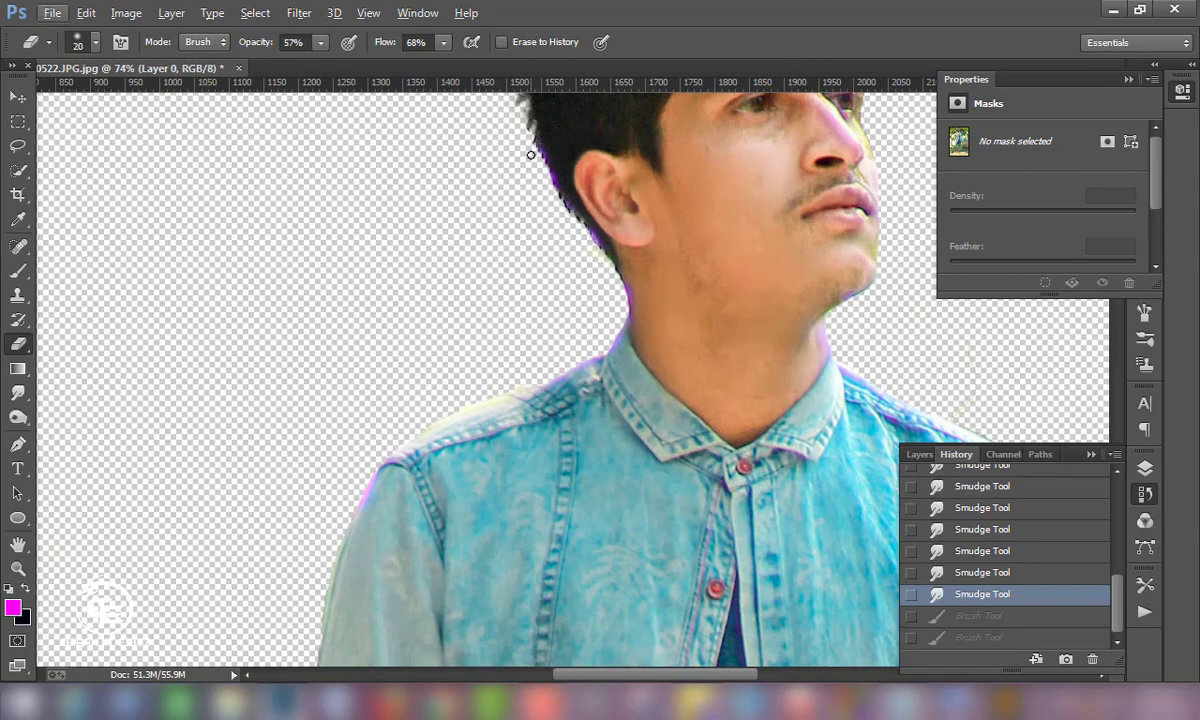
drag(539, 183, 536, 167)
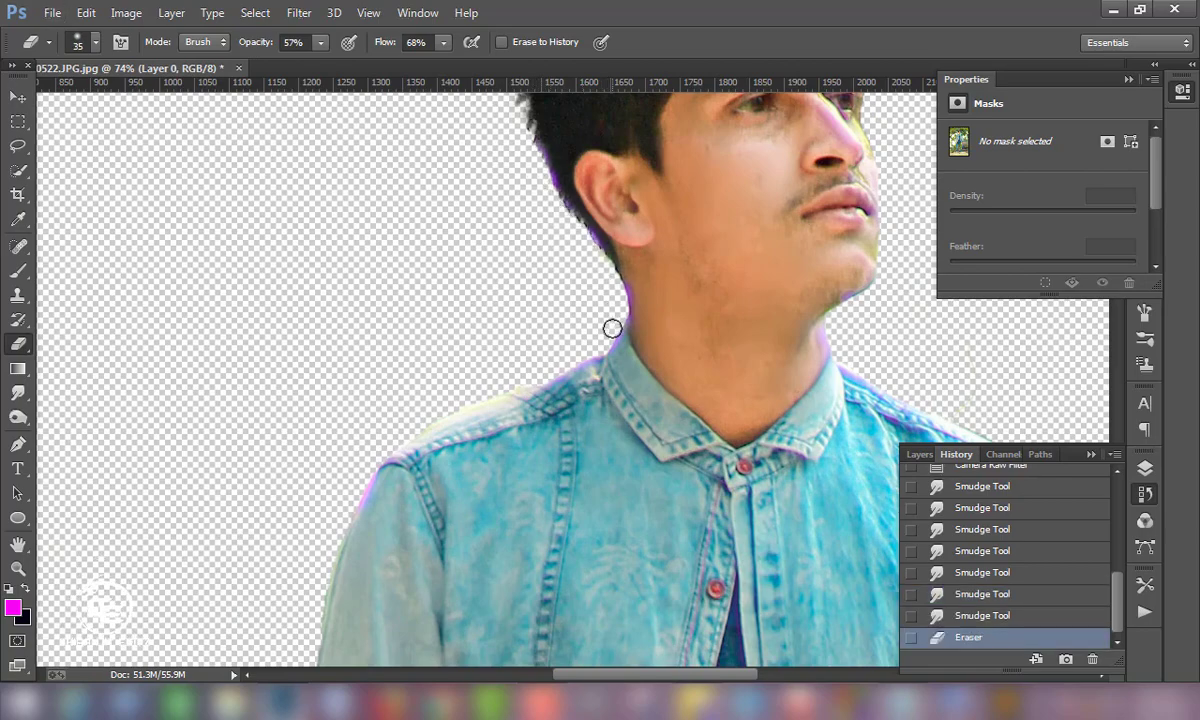
scroll(487, 385, down, 2)
drag(430, 330, 395, 350)
scroll(172, 366, down, 4)
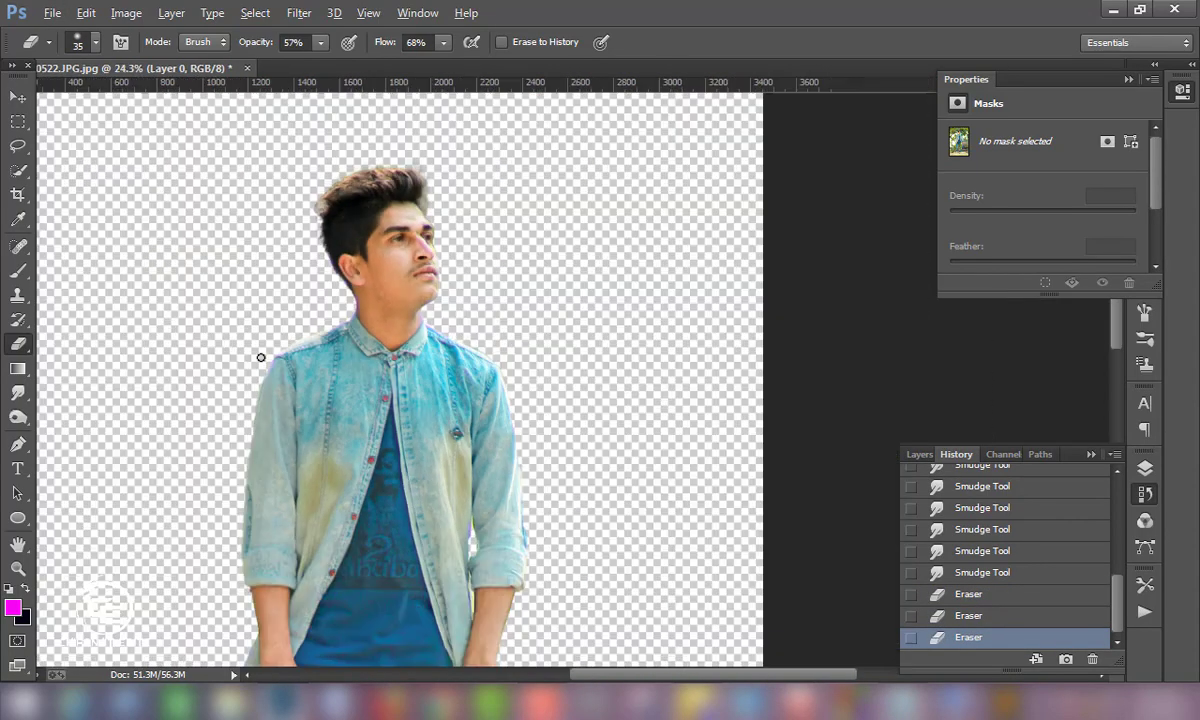
scroll(260, 356, down, 1)
click(919, 454)
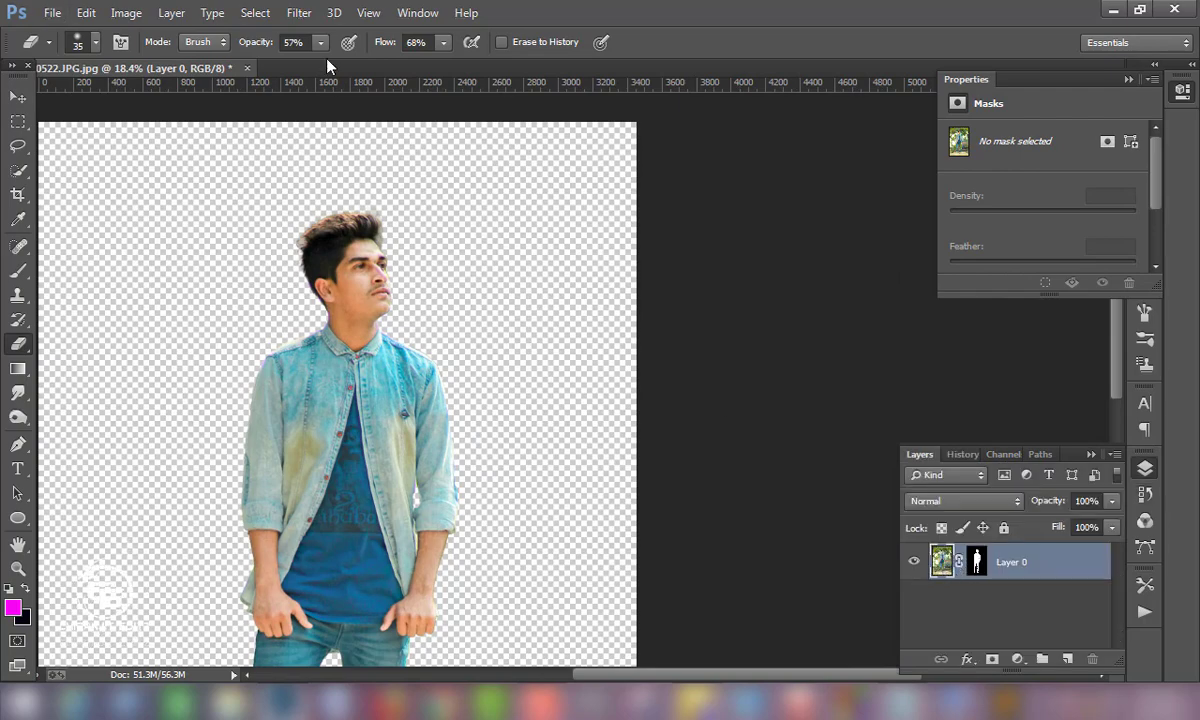
click(300, 13)
- Apply Noiseware Professional noise reduction (luminance 70%, color 80%) after previewing it on the face
click(415, 355)
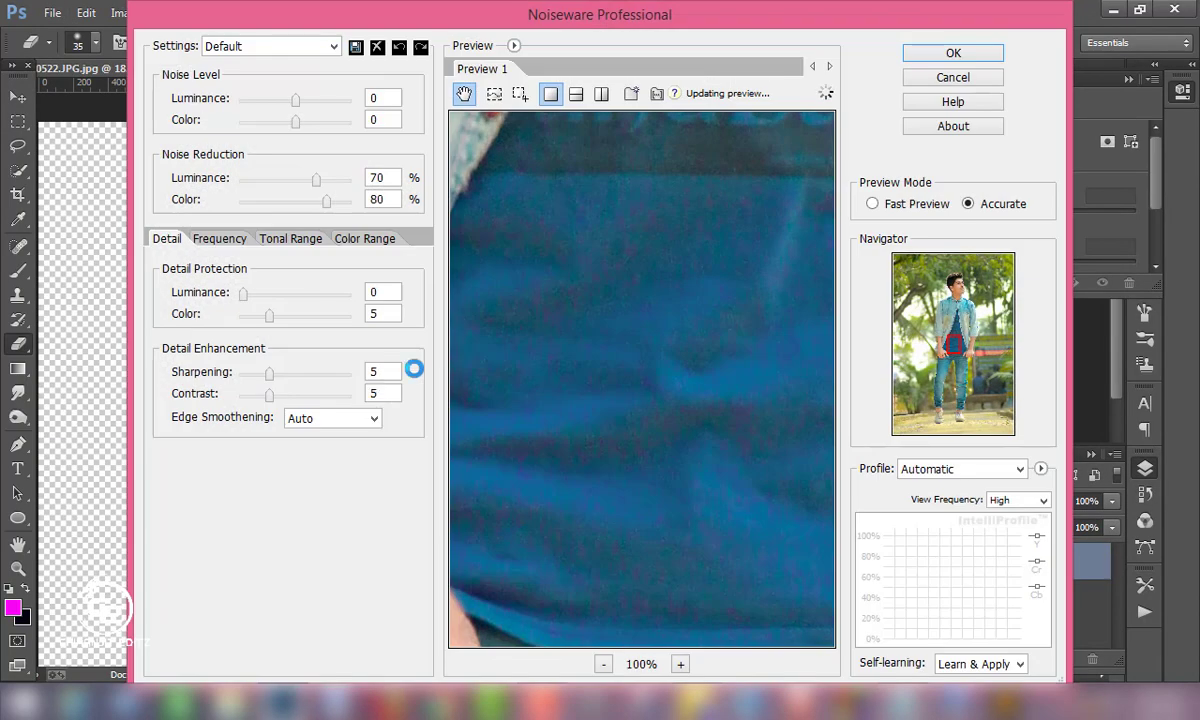
click(960, 285)
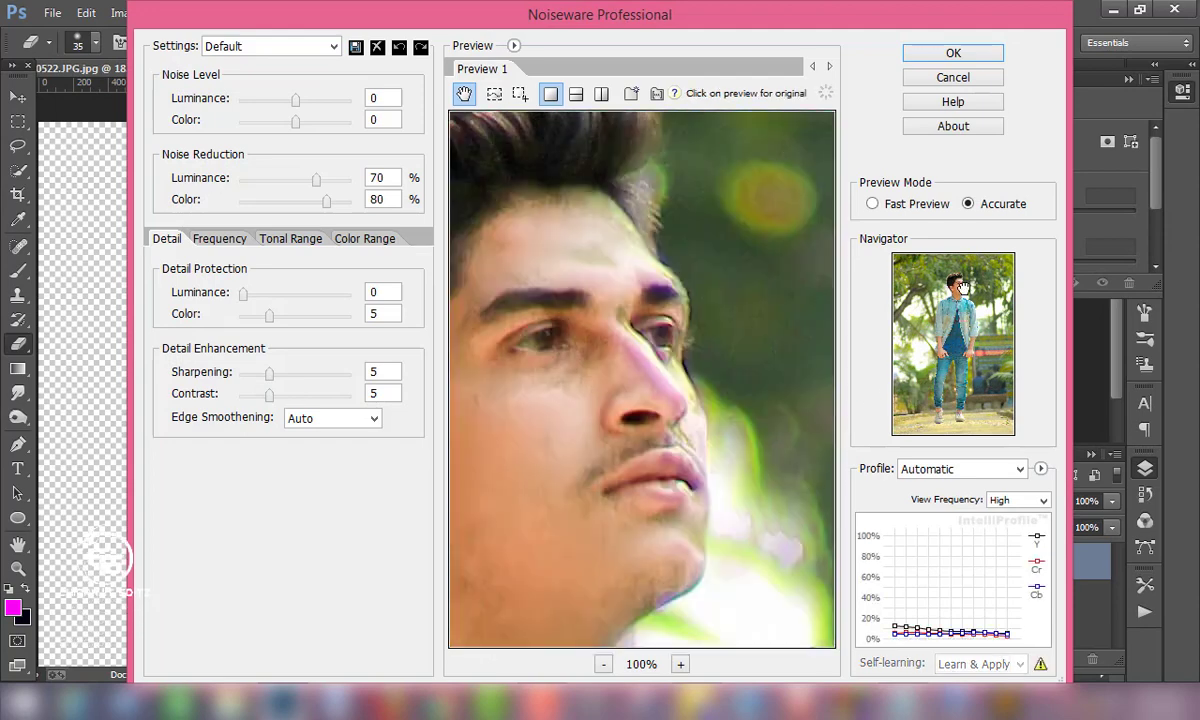
click(970, 58)
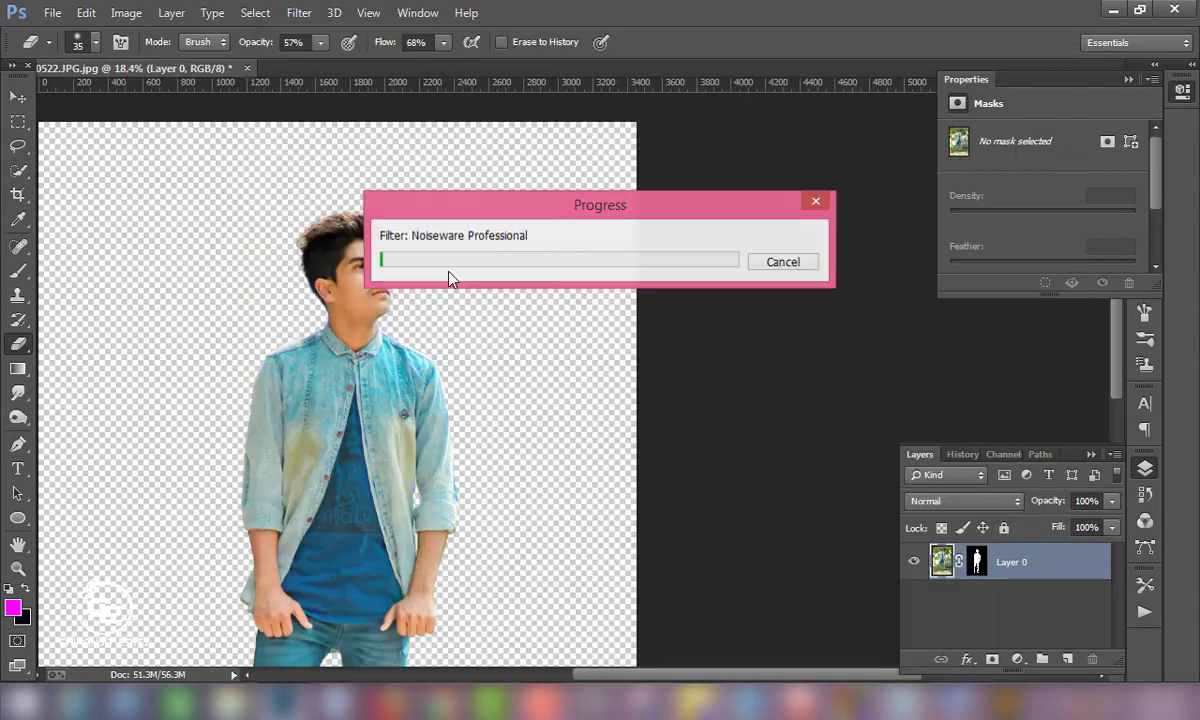
click(52, 12)
click(129, 272)
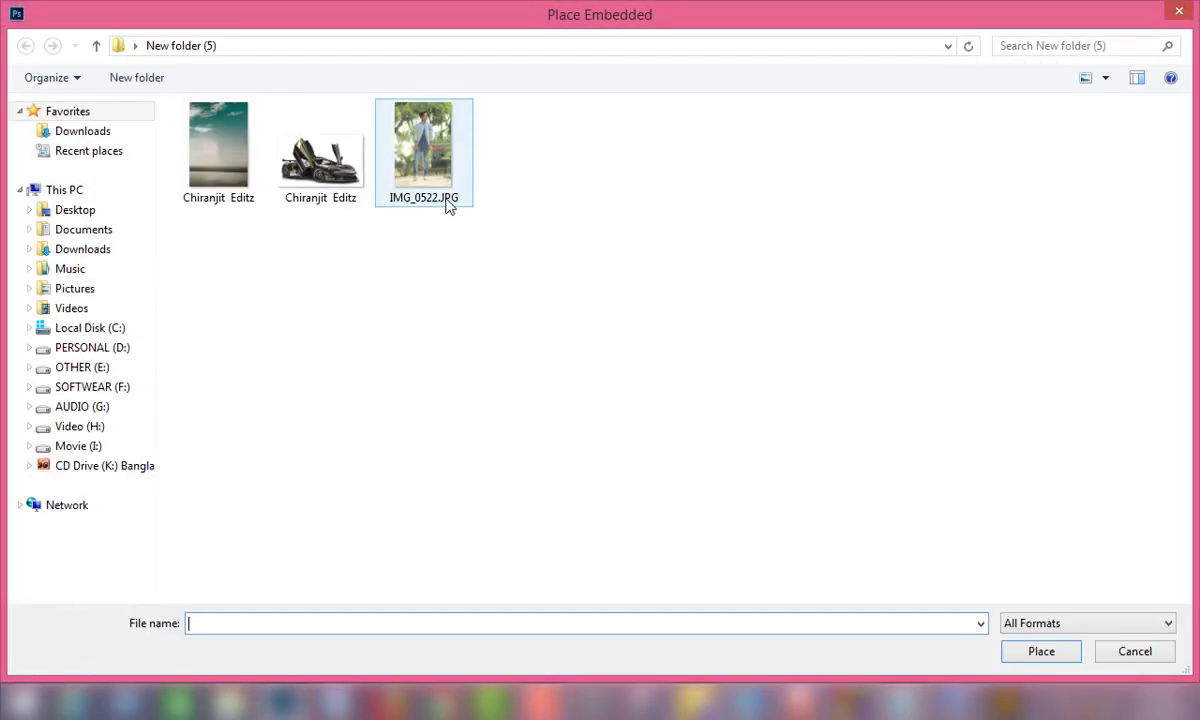
- Place the teal sky image and scale it to about 333% to cover the canvas
click(220, 180)
key(Return)
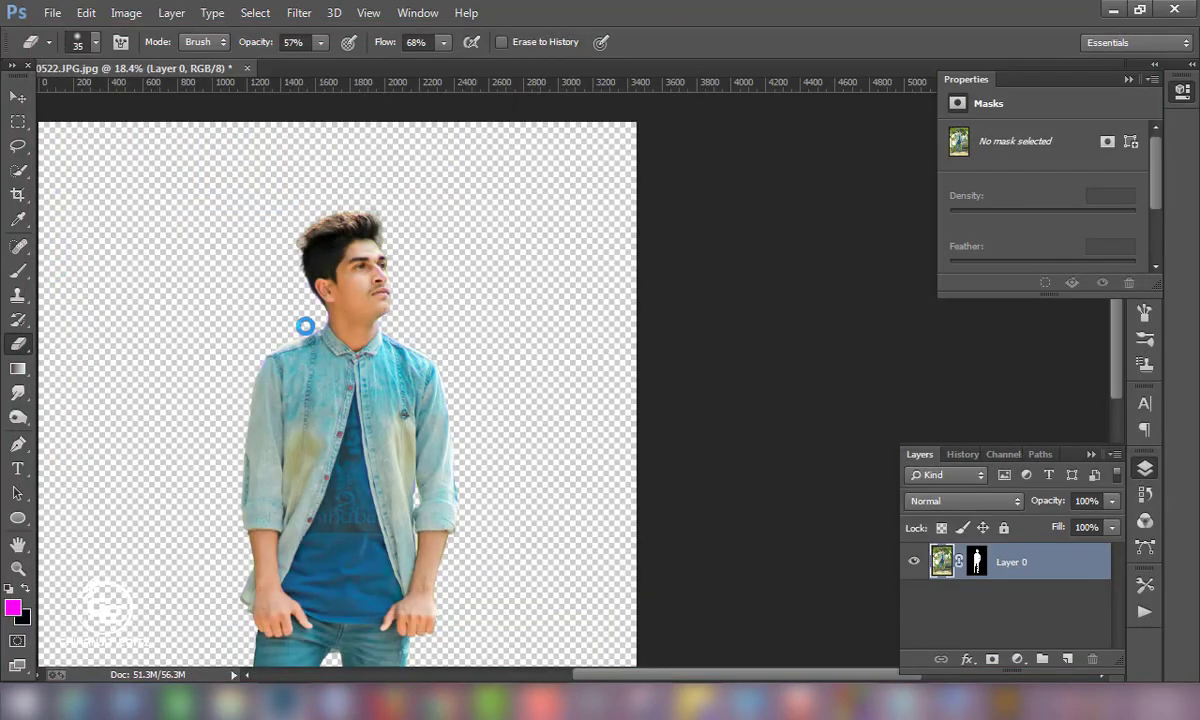
scroll(373, 377, down, 2)
drag(500, 375, 254, 268)
scroll(345, 370, down, 1)
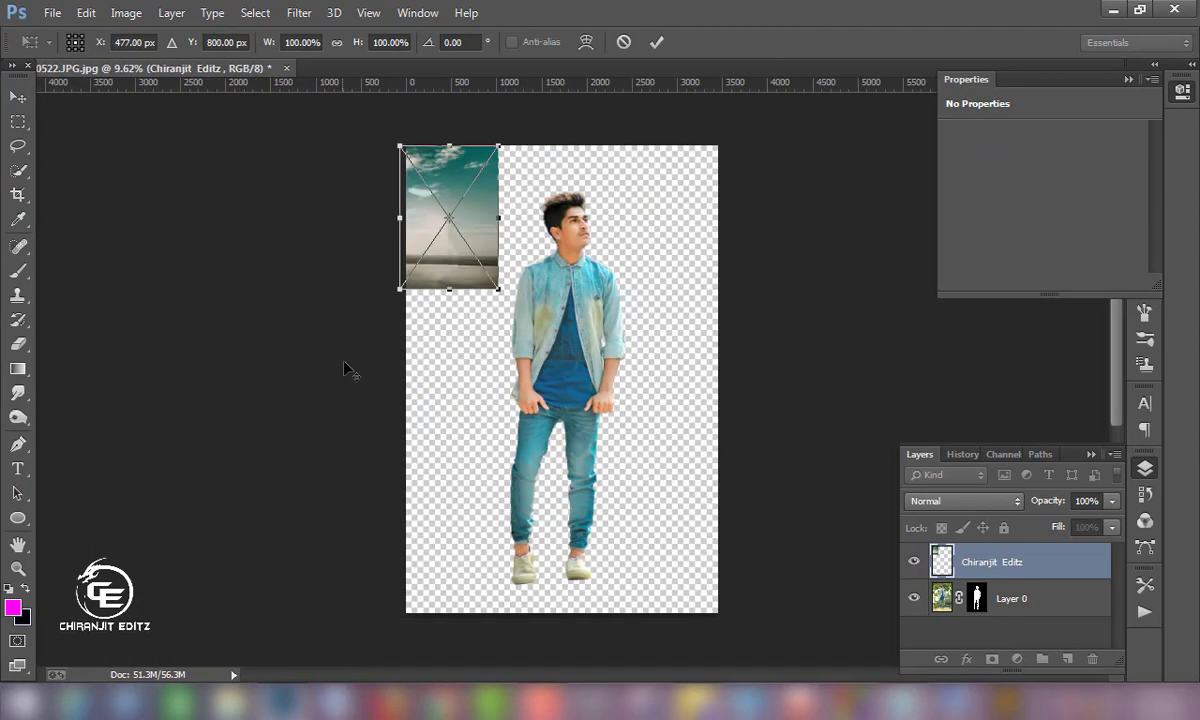
scroll(491, 287, up, 1)
mouse_move(490, 281)
mouse_down()
mouse_move(657, 522)
mouse_move(605, 480)
mouse_up()
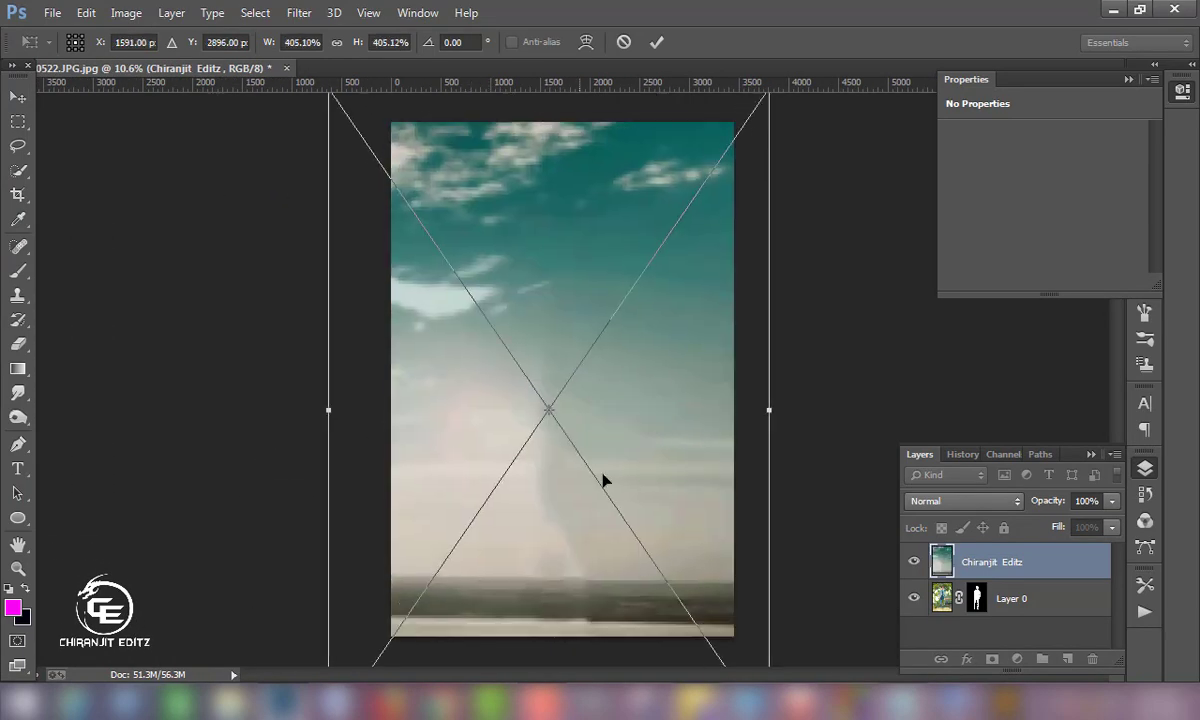
scroll(605, 450, down, 5)
drag(684, 205, 666, 222)
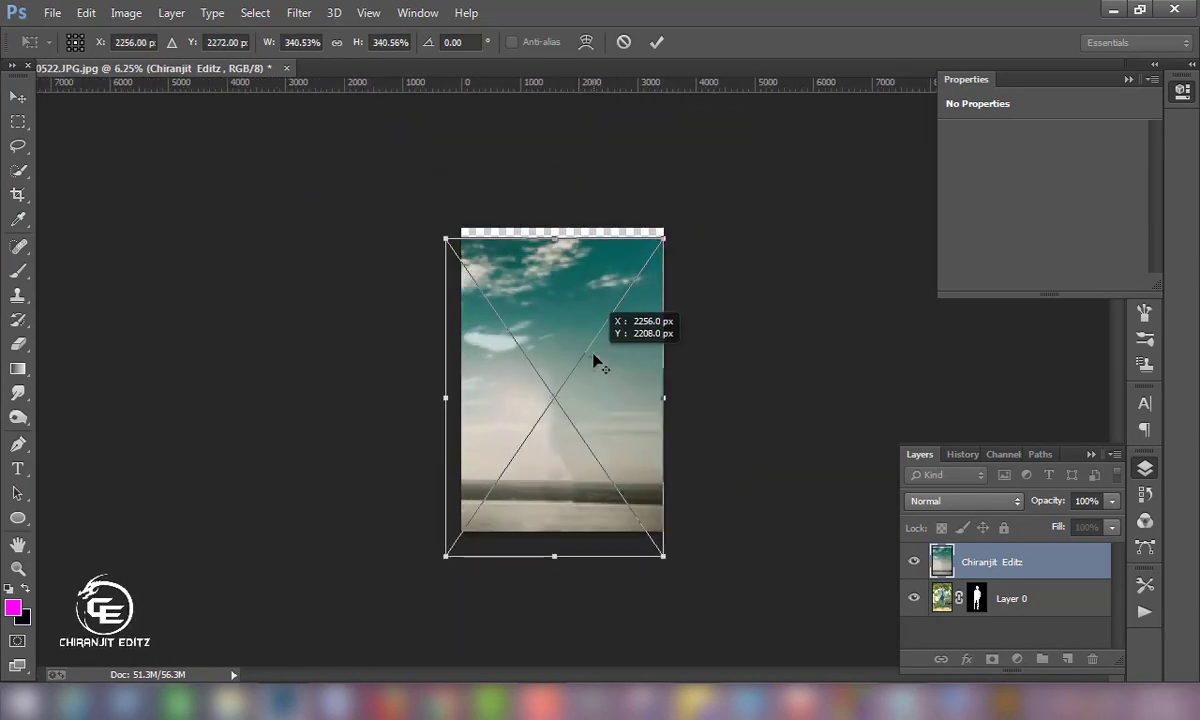
drag(595, 356, 571, 389)
drag(652, 230, 647, 236)
drag(561, 326, 572, 330)
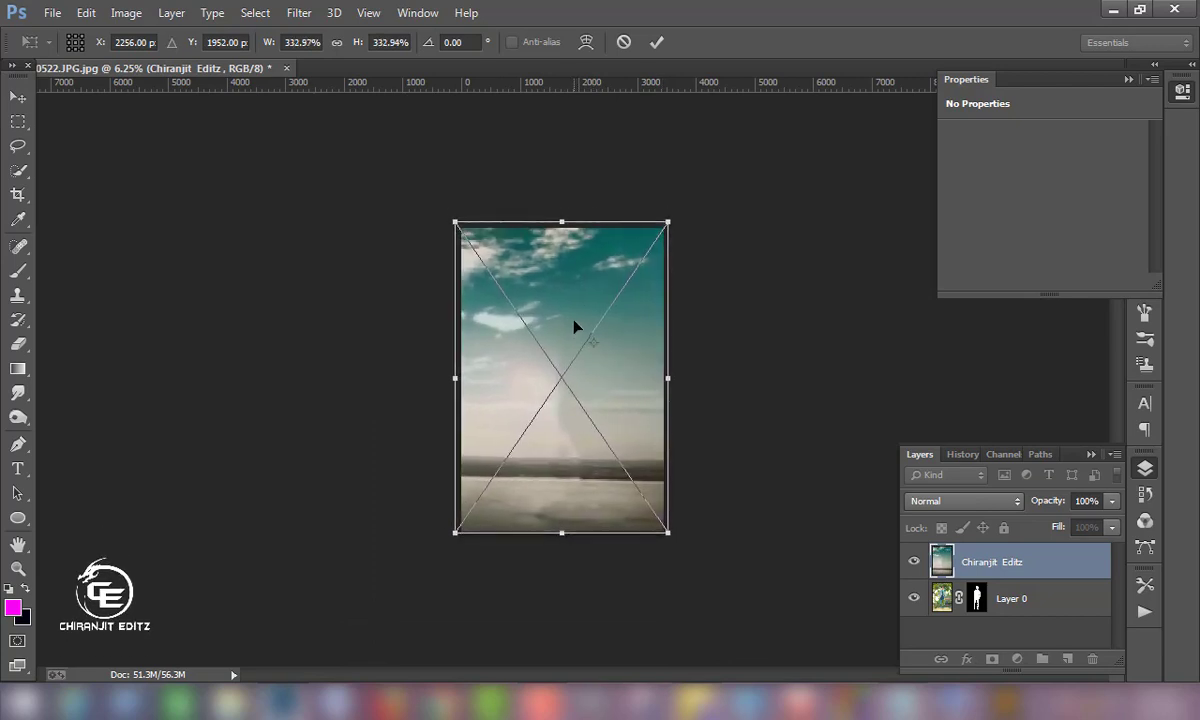
key(Return)
- Move the sky layer beneath the man and scale him down to about 78%
key(e)
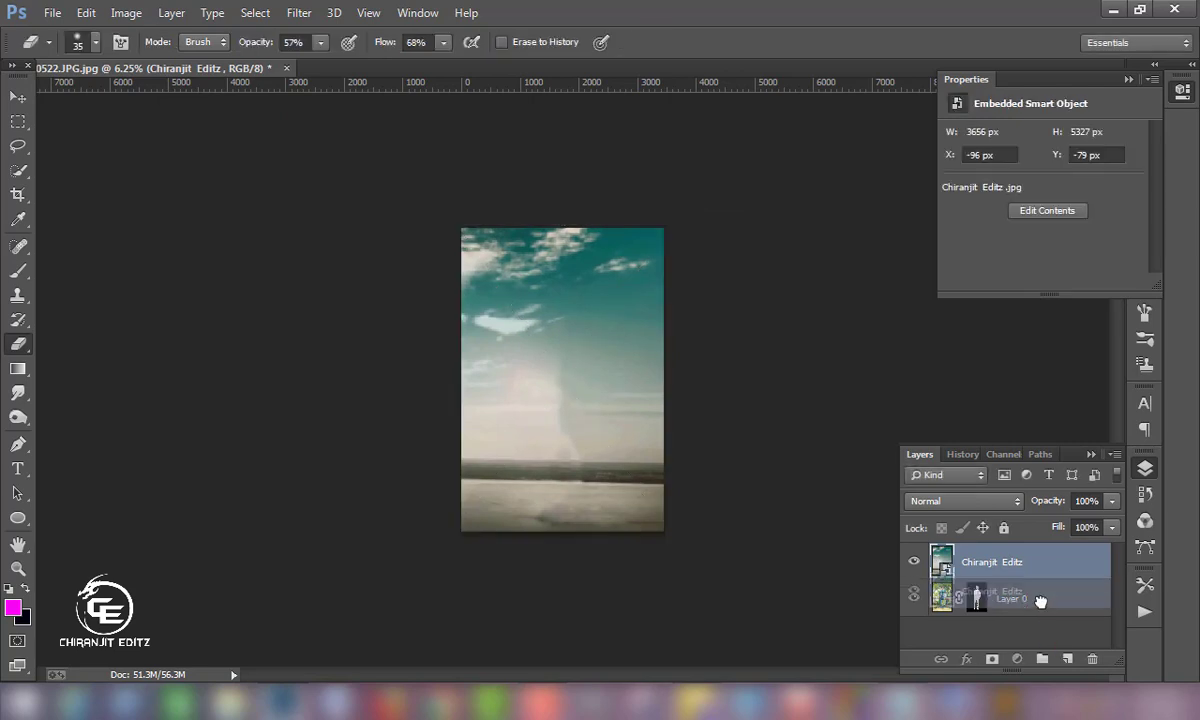
drag(1000, 562, 1000, 605)
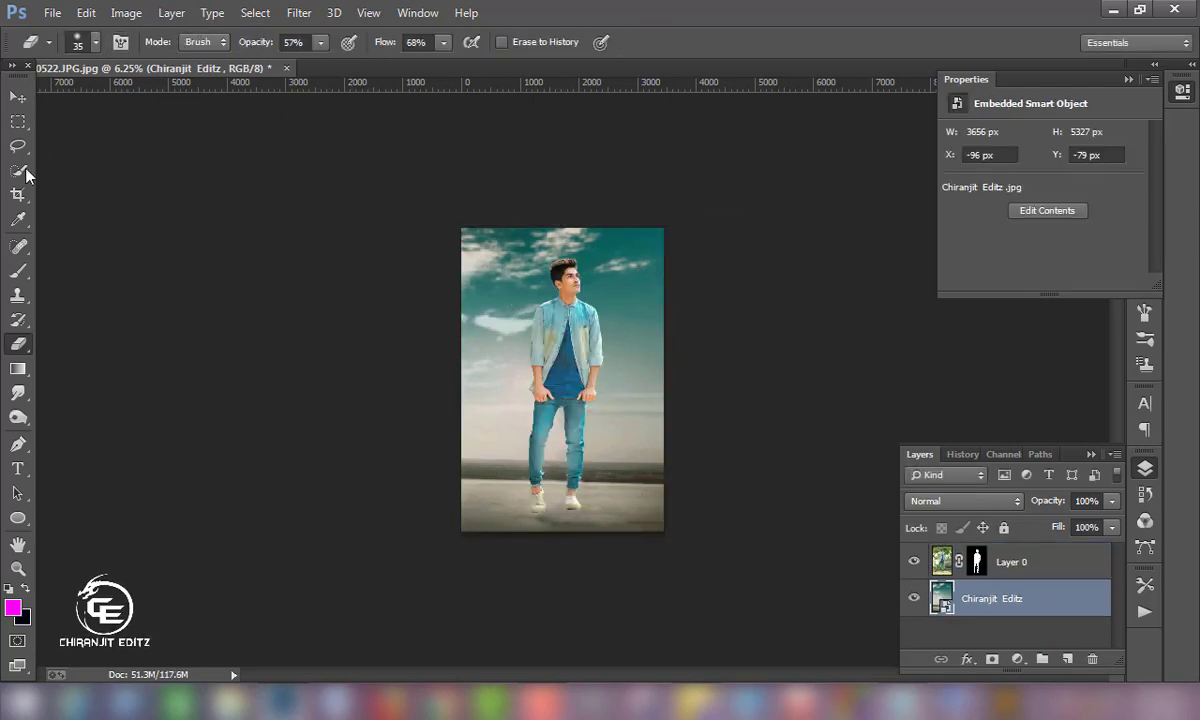
key(v)
click(942, 568)
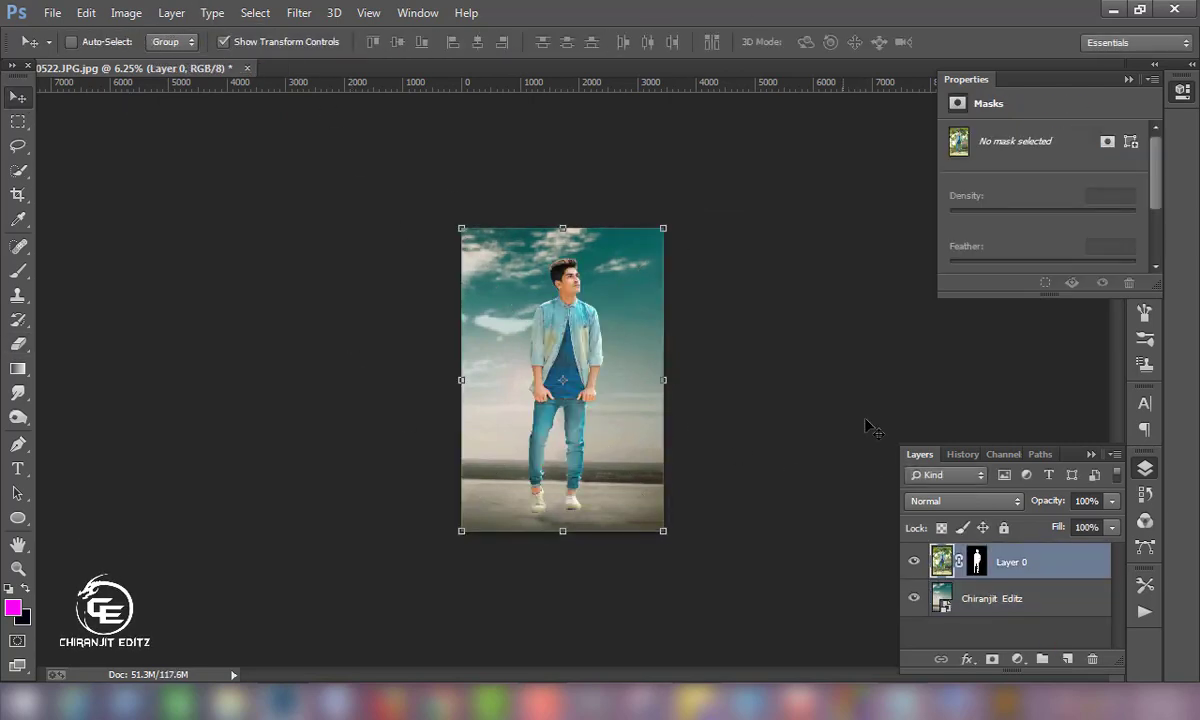
drag(663, 228, 618, 296)
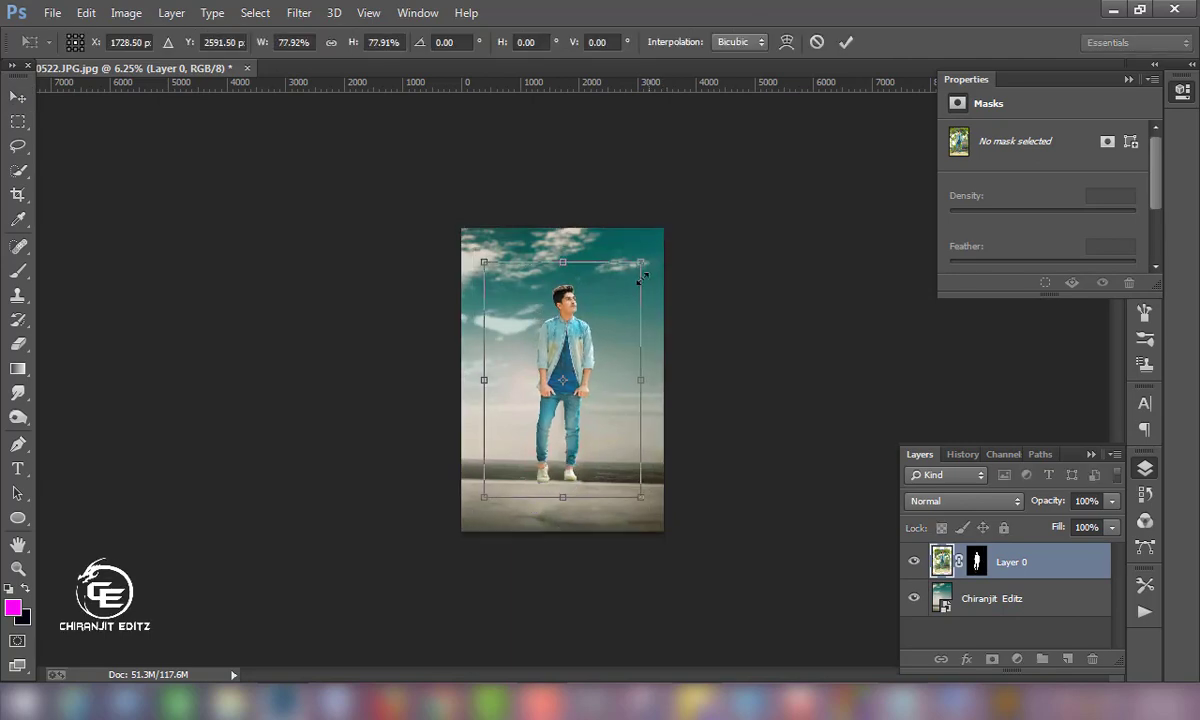
drag(560, 400, 571, 400)
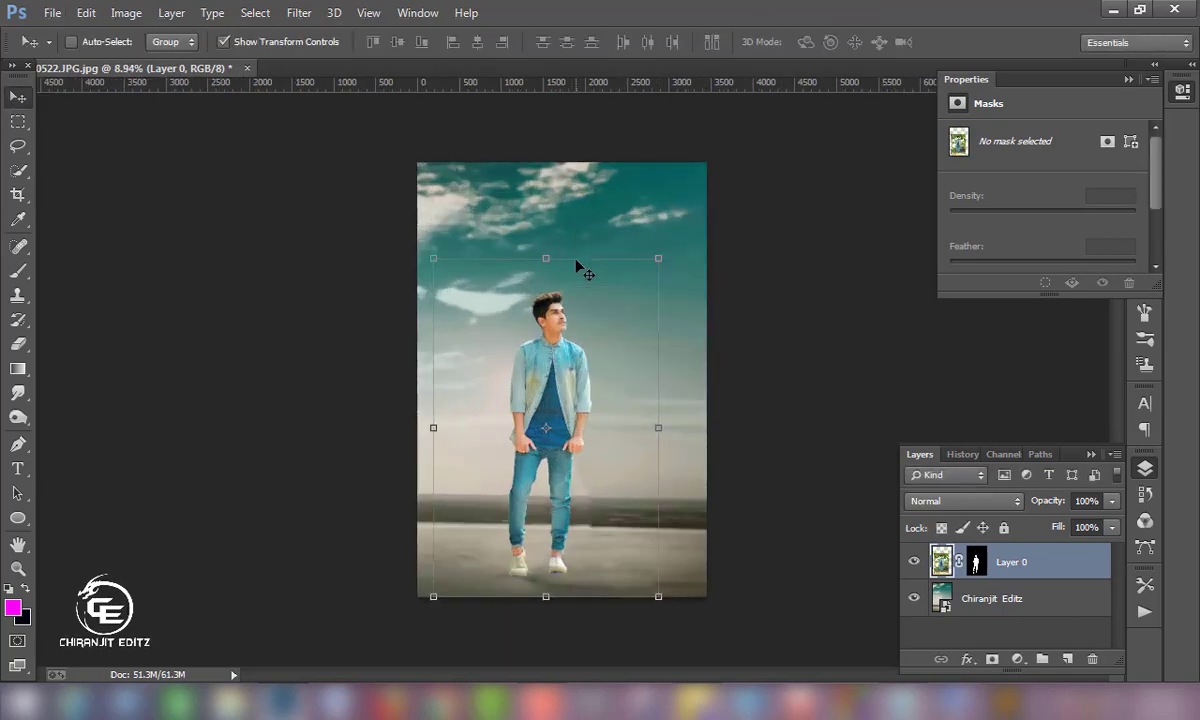
key(ctrl+0)
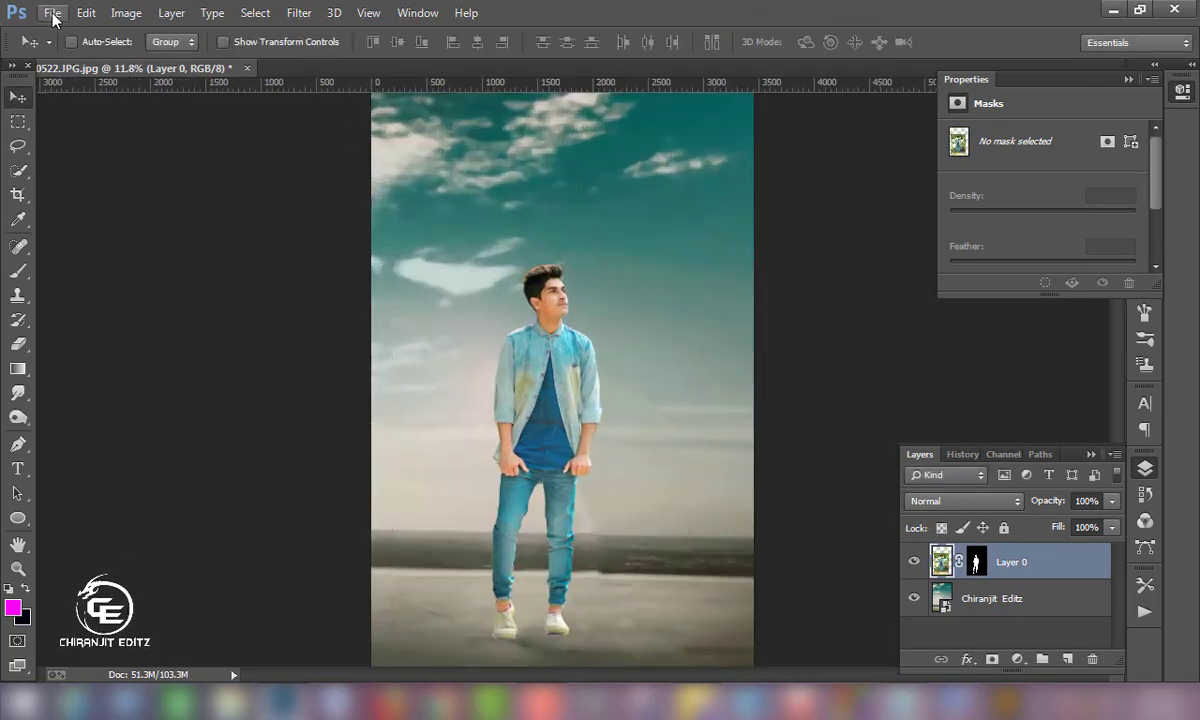
- Place the black sports car image, enlarge it, and layer it beneath the man
click(52, 14)
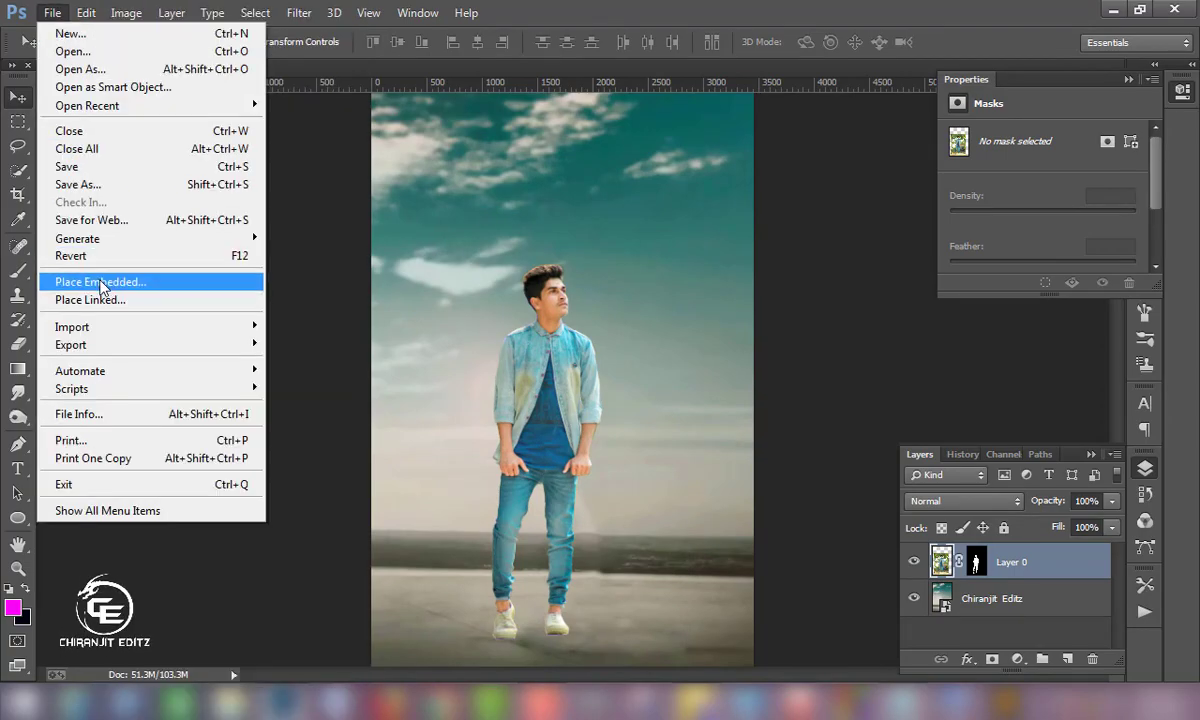
click(99, 278)
click(320, 155)
click(1030, 648)
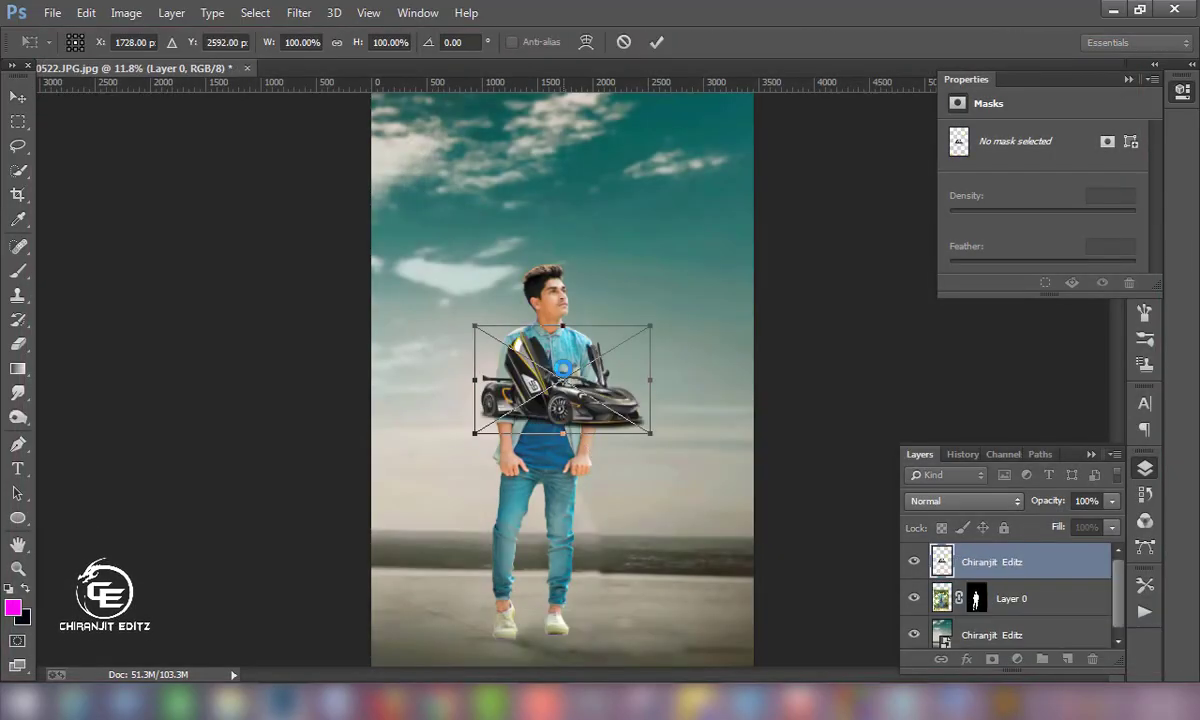
drag(657, 330, 797, 233)
mouse_move(636, 478)
mouse_down()
mouse_move(538, 591)
mouse_move(527, 628)
mouse_up()
key(Return)
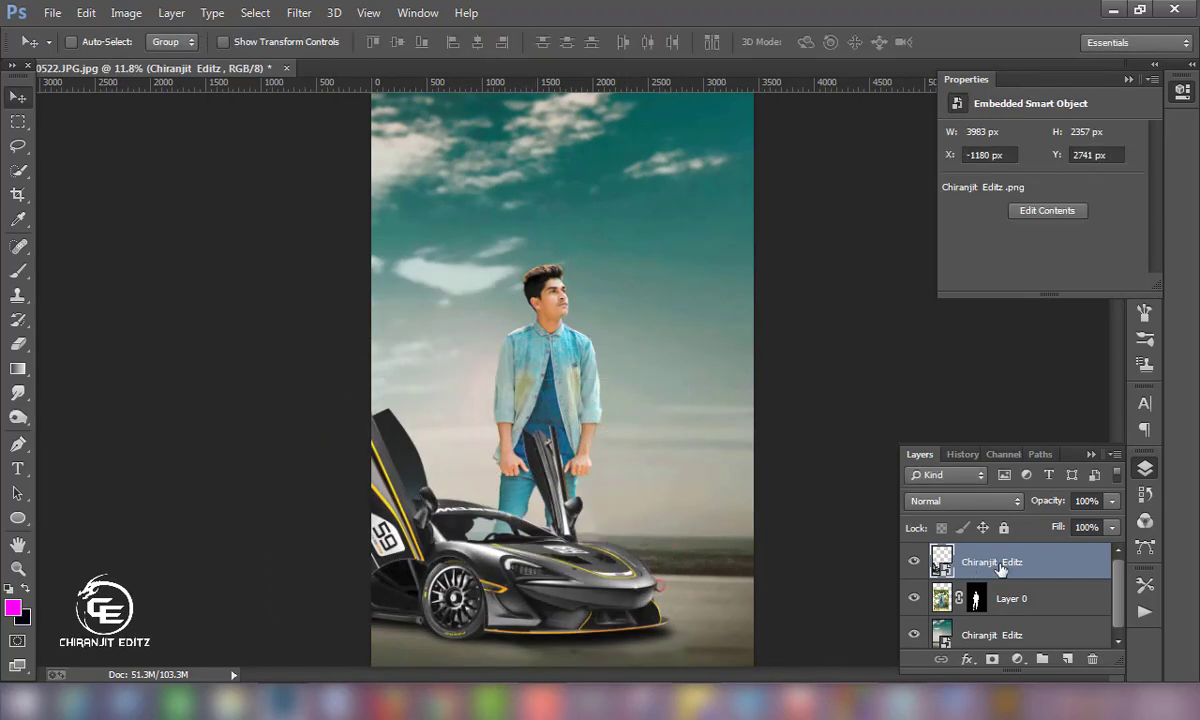
drag(990, 562, 1017, 614)
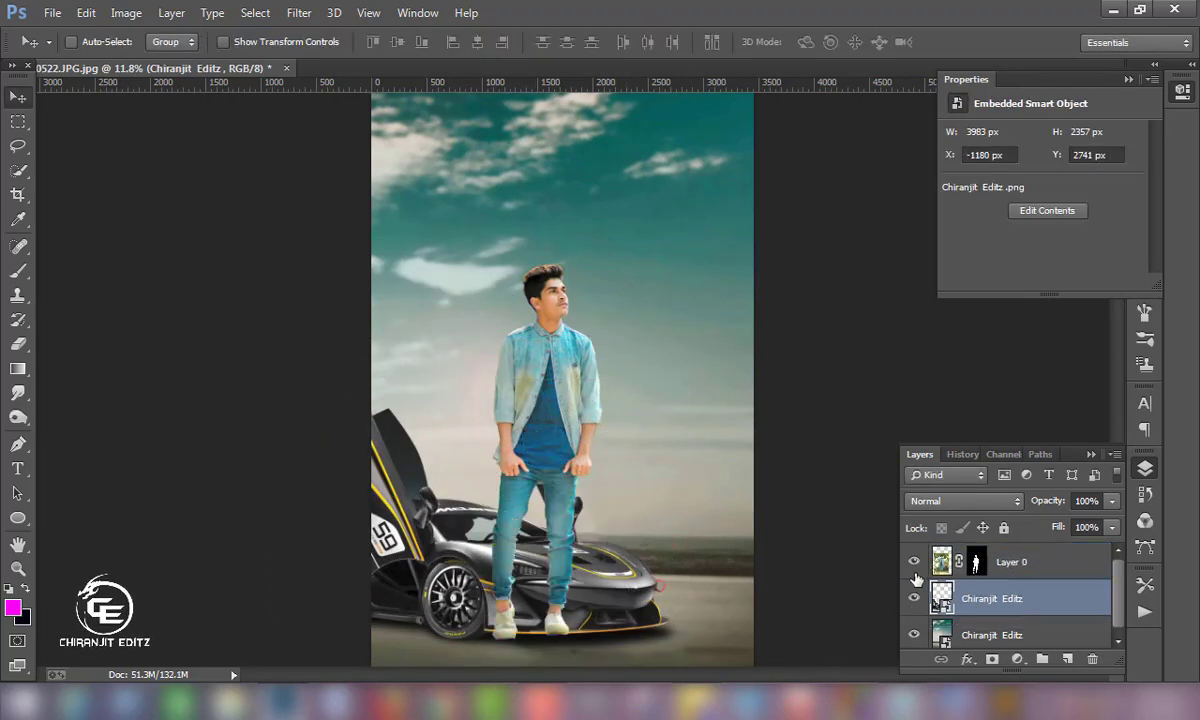
drag(626, 603, 635, 541)
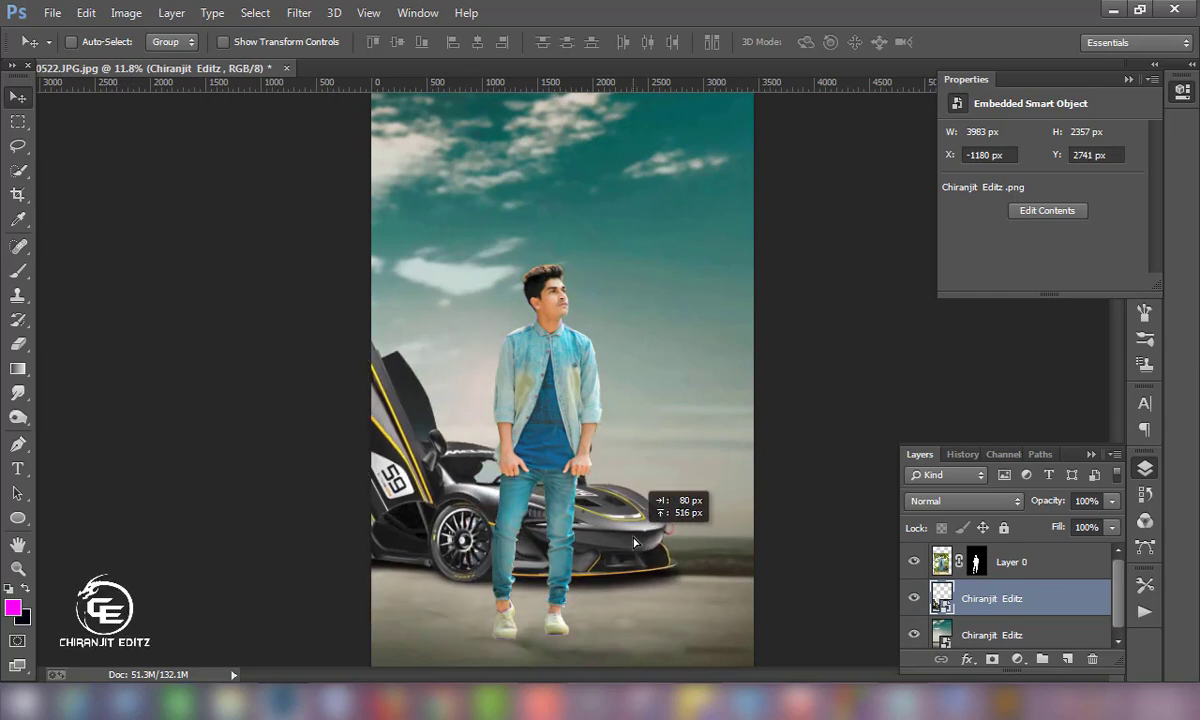
- Move the man slightly lower in front of the car
ctrl+click(560, 487)
drag(558, 485, 558, 505)
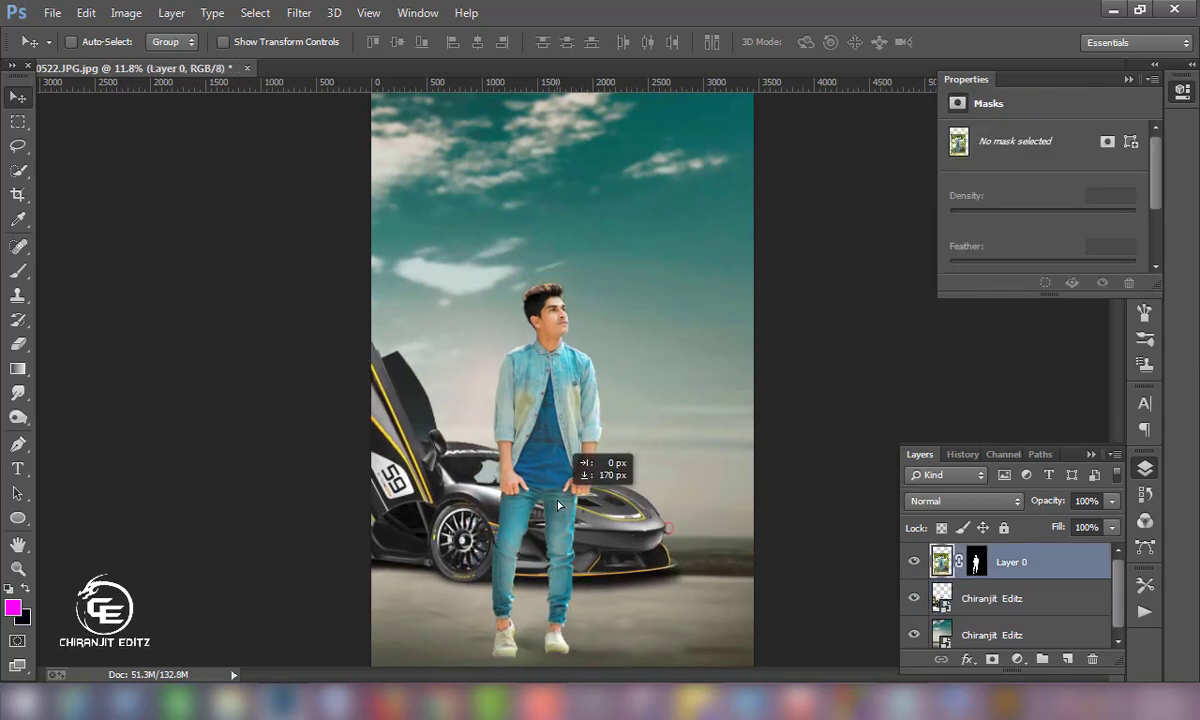
scroll(552, 512, down, 1)
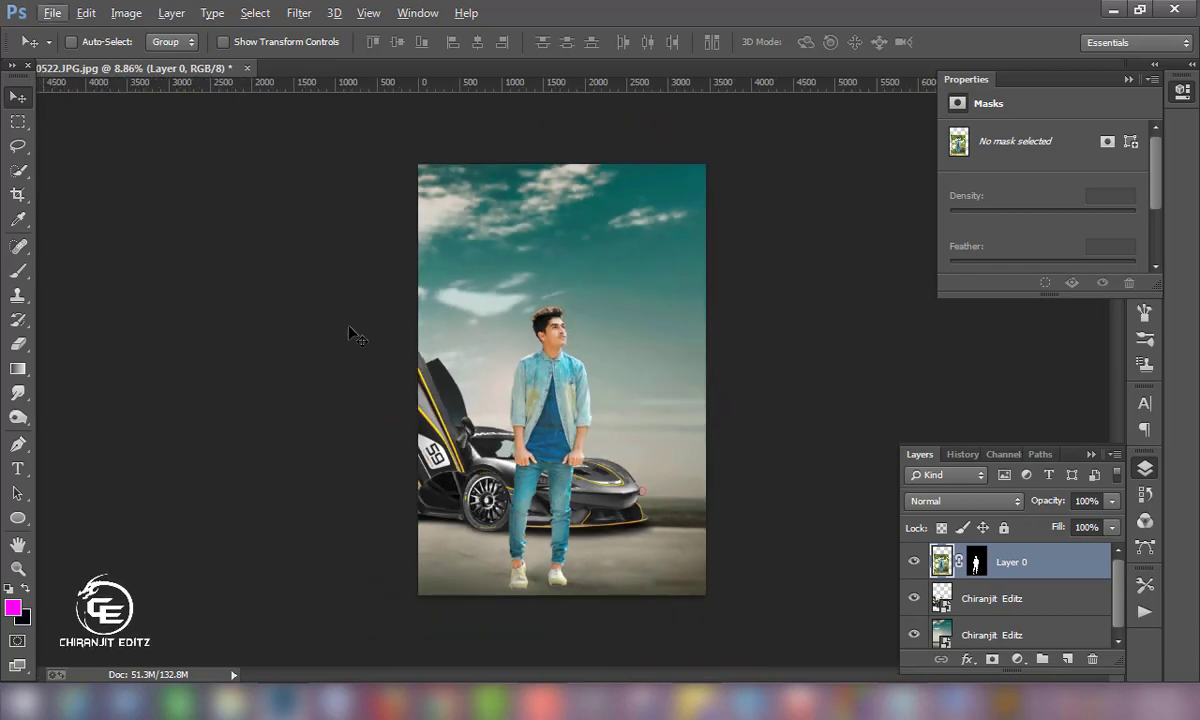
scroll(670, 565, up, 1)
drag(570, 492, 572, 500)
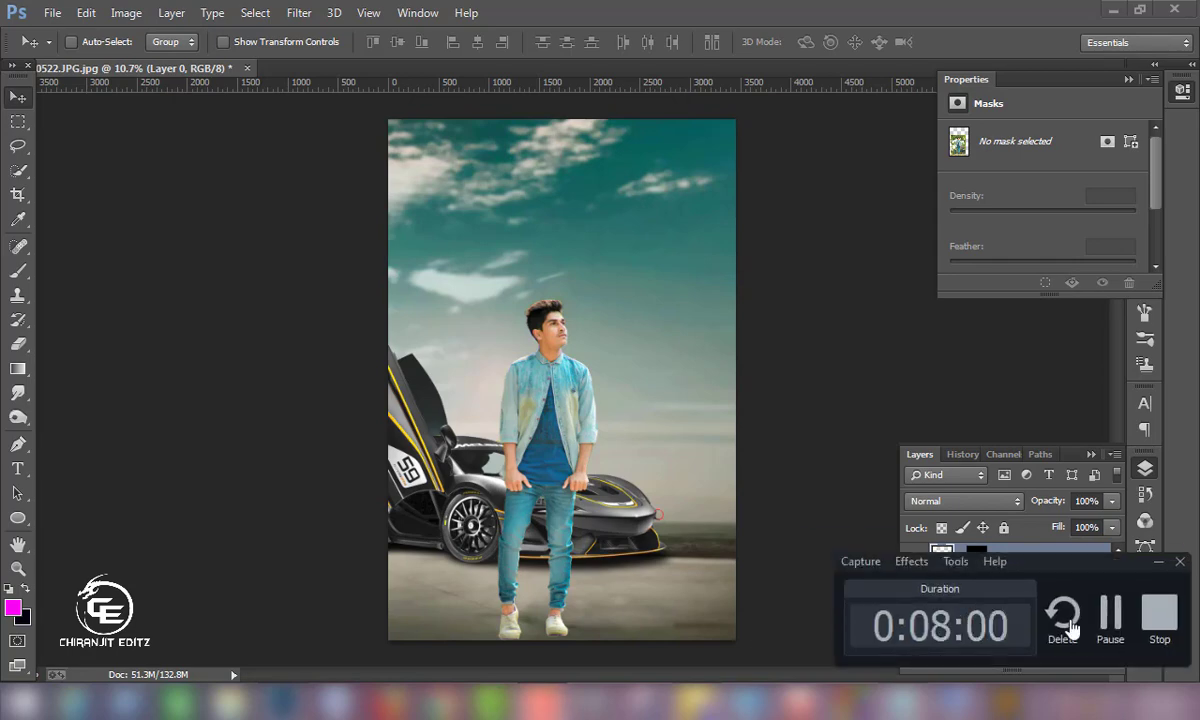
- Enlarge and reposition the car, then move the man to the left
click(990, 598)
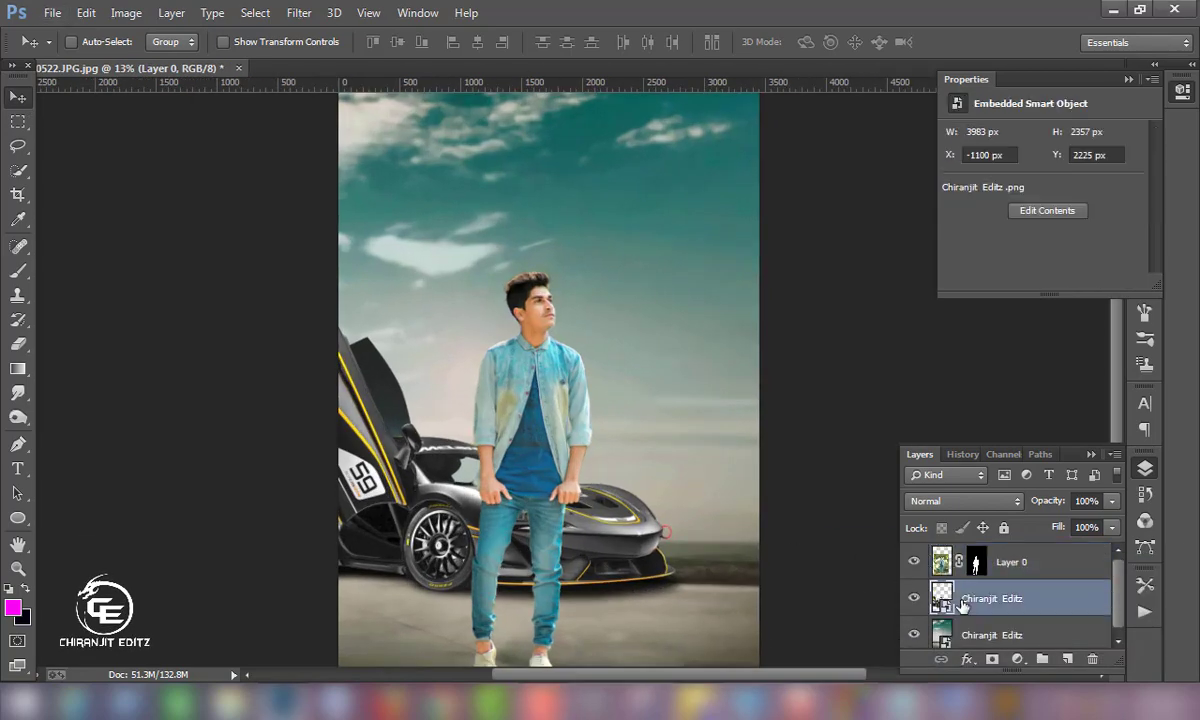
click(250, 42)
drag(667, 346, 720, 290)
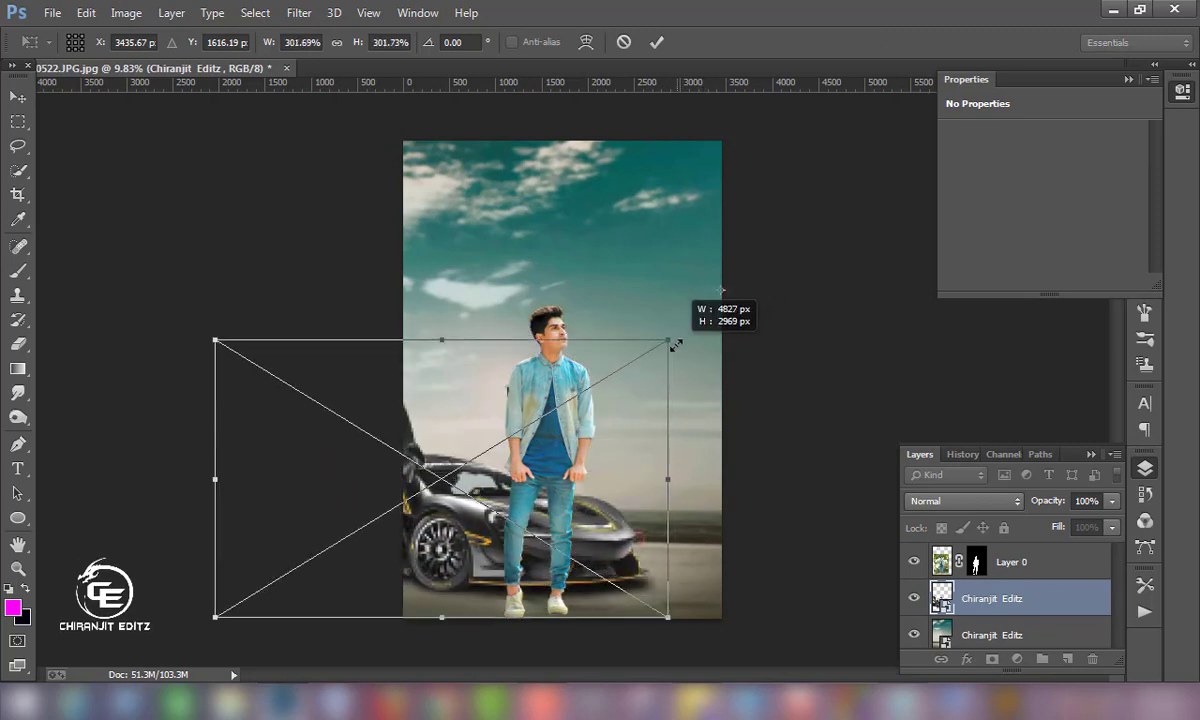
mouse_move(441, 513)
mouse_down()
mouse_move(495, 545)
mouse_move(478, 470)
mouse_up()
click(224, 42)
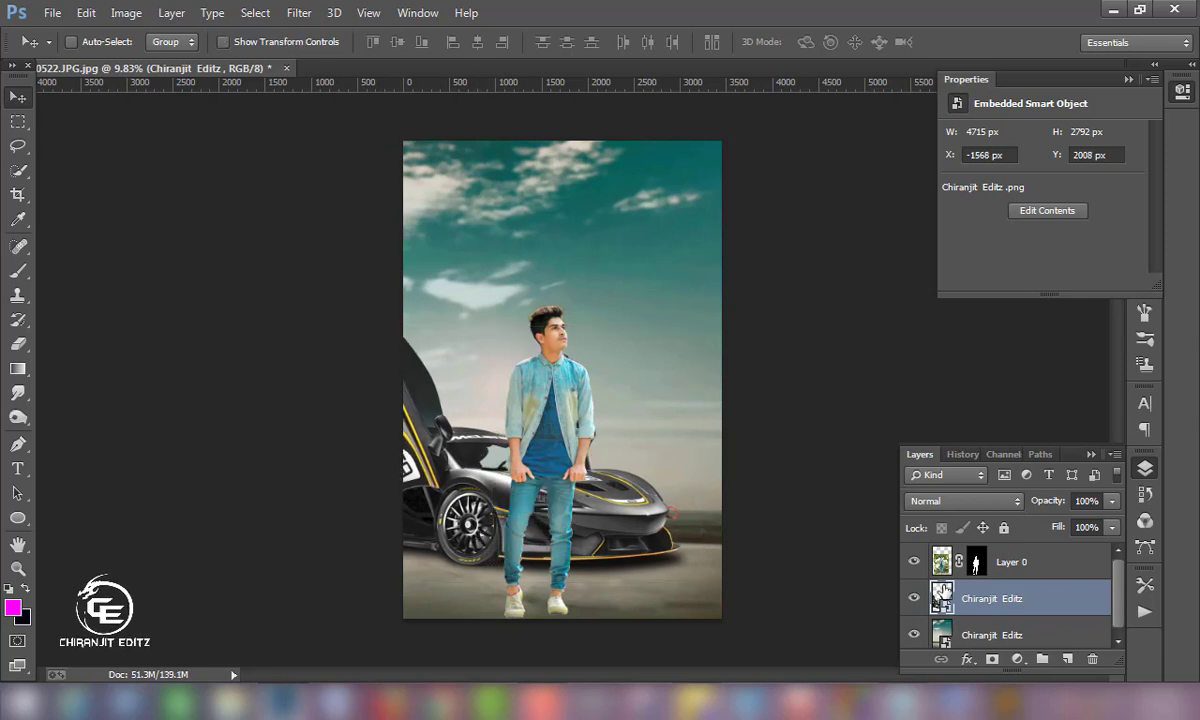
click(1010, 562)
drag(572, 447, 552, 447)
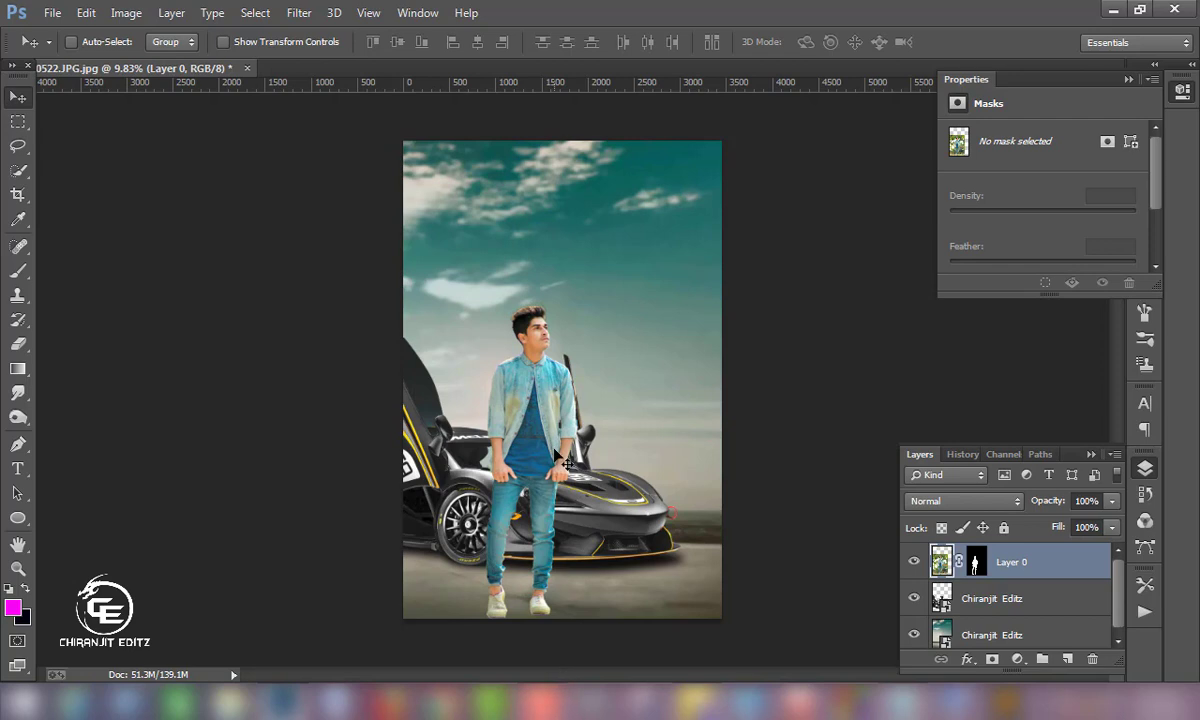
- Move the car behind the man and scale it up further with Free Transform
scroll(555, 453, up, 1)
drag(555, 453, 608, 578)
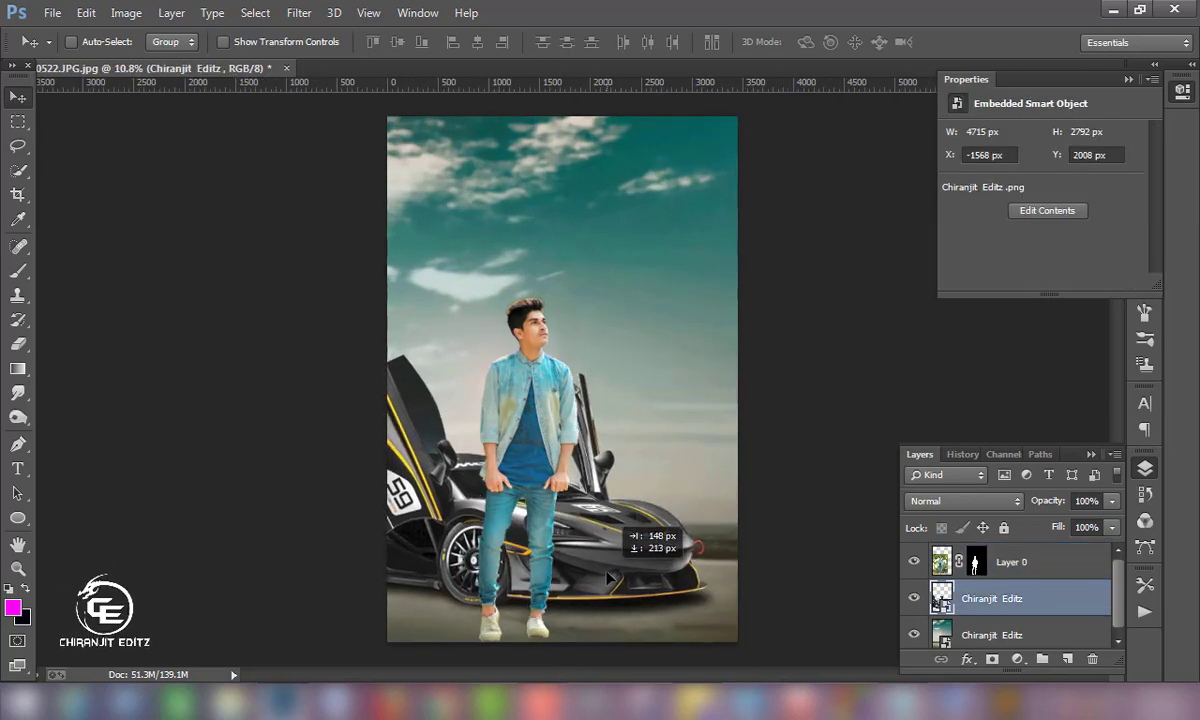
key(ctrl+t)
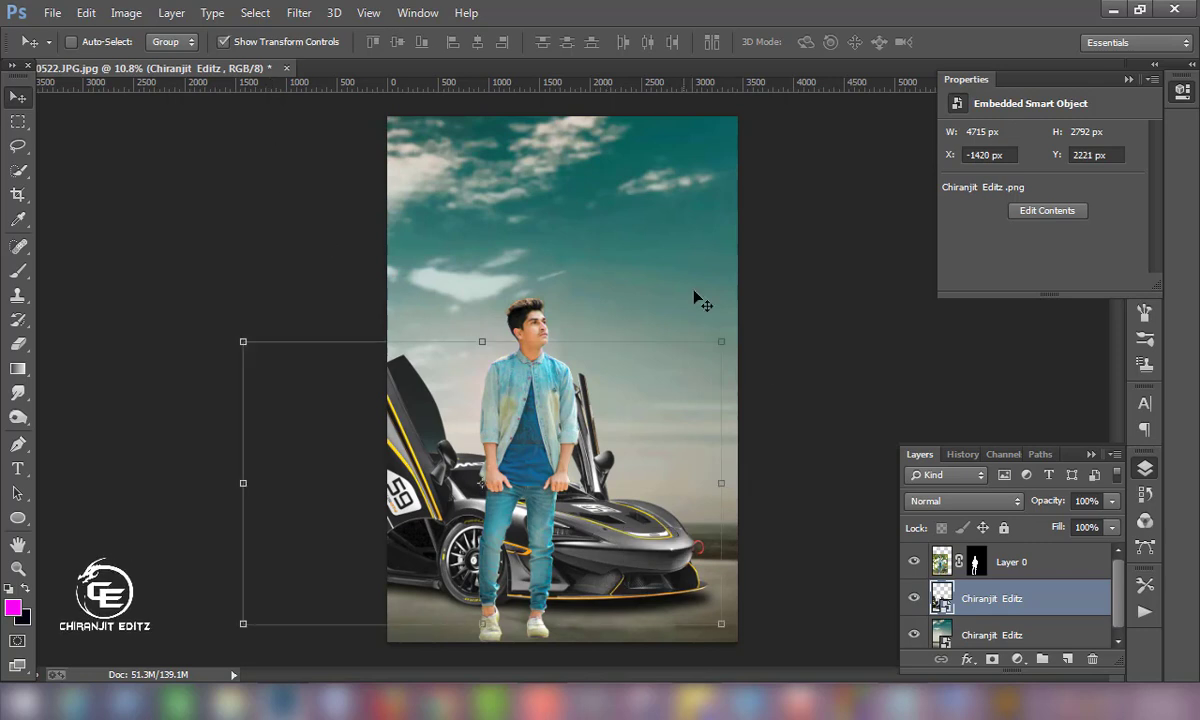
drag(723, 341, 730, 335)
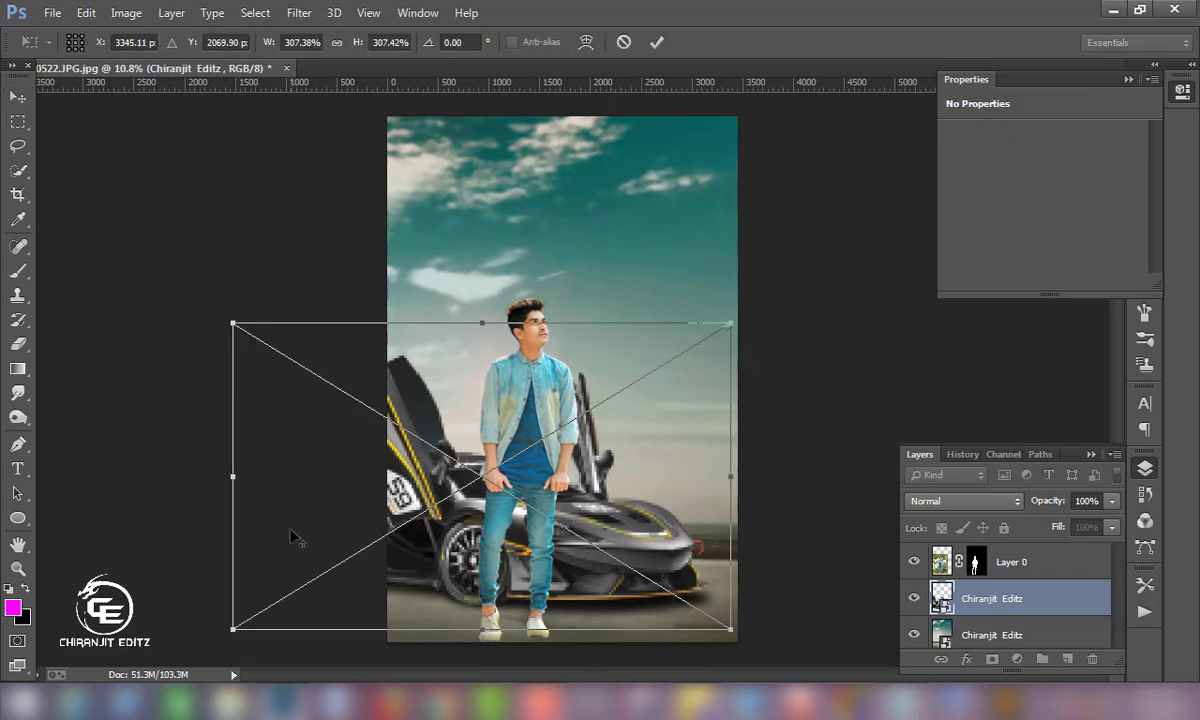
drag(233, 323, 213, 302)
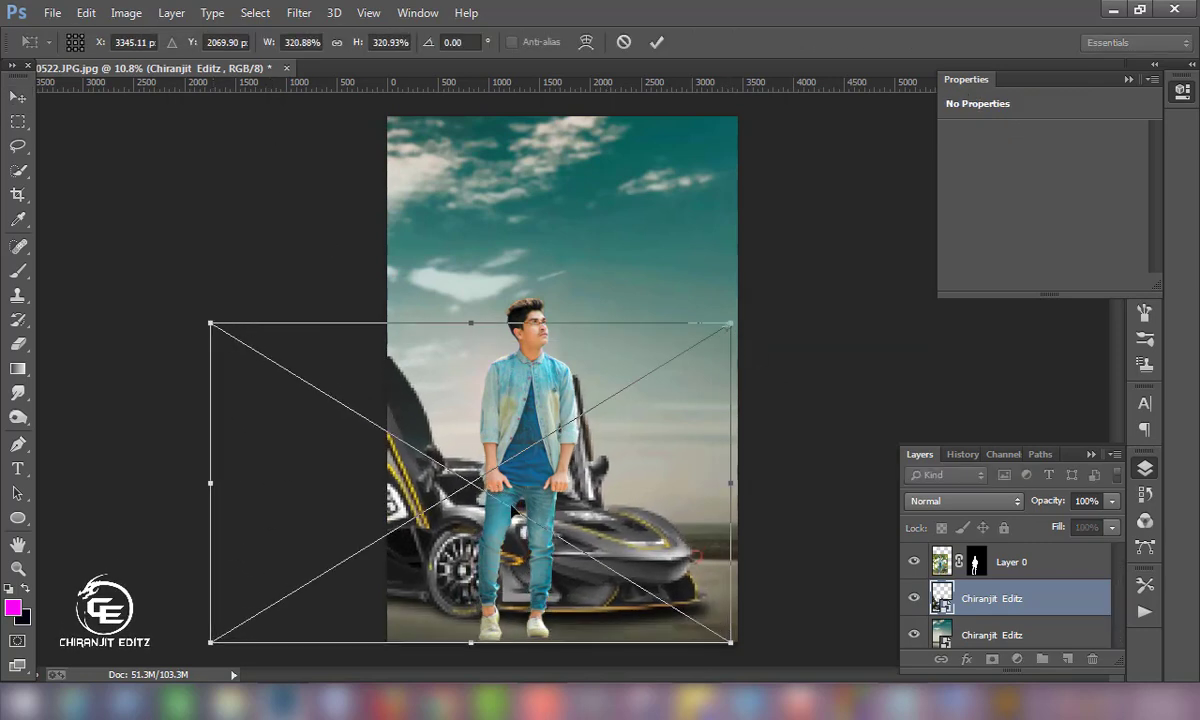
drag(560, 490, 566, 480)
click(656, 42)
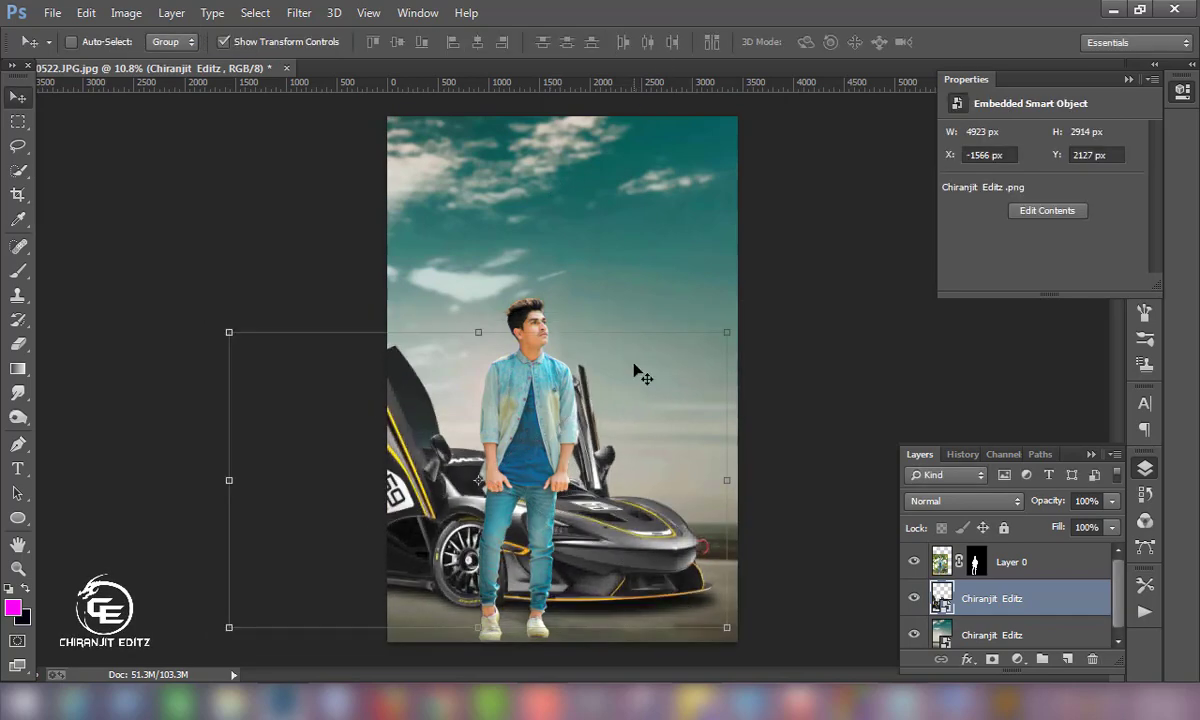
- Shift the man to the right and nudge the car into place
click(928, 561)
drag(535, 448, 560, 443)
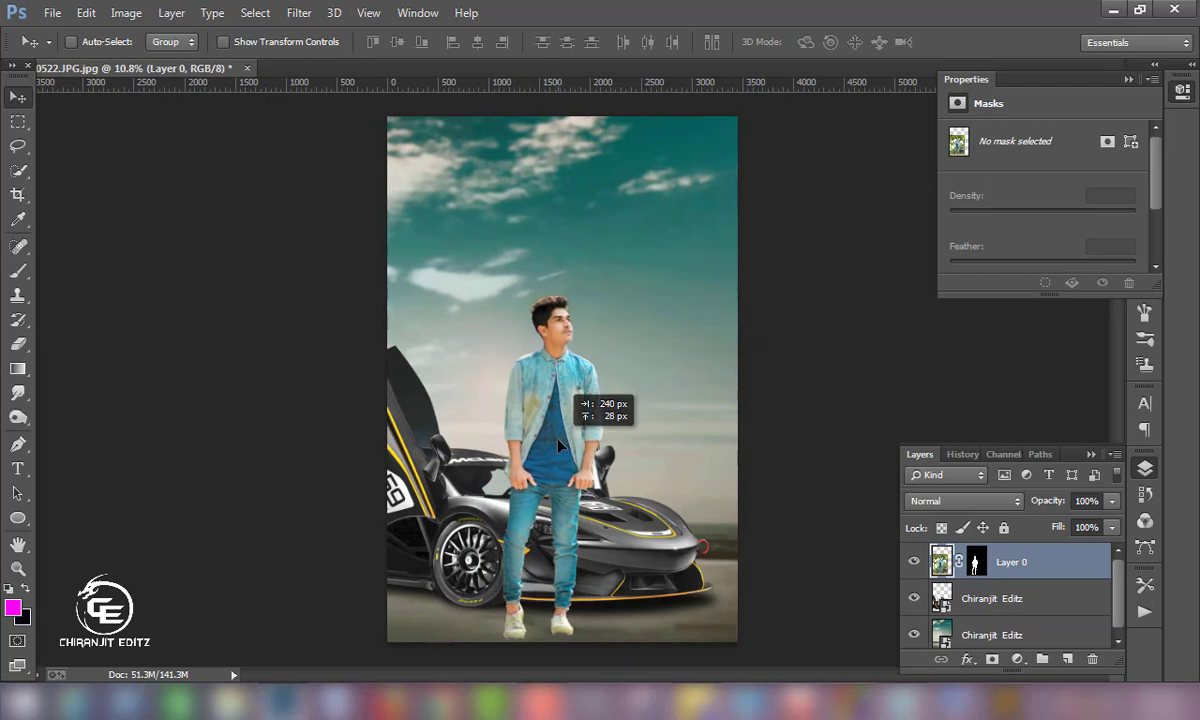
key(ctrl+minus)
key(ctrl+0)
click(992, 597)
drag(601, 554, 608, 543)
- Hide the man and car, then grade the sky in Camera Raw: Temperature -4, Tint -8, Exposure +0.35
click(987, 631)
drag(912, 560, 912, 593)
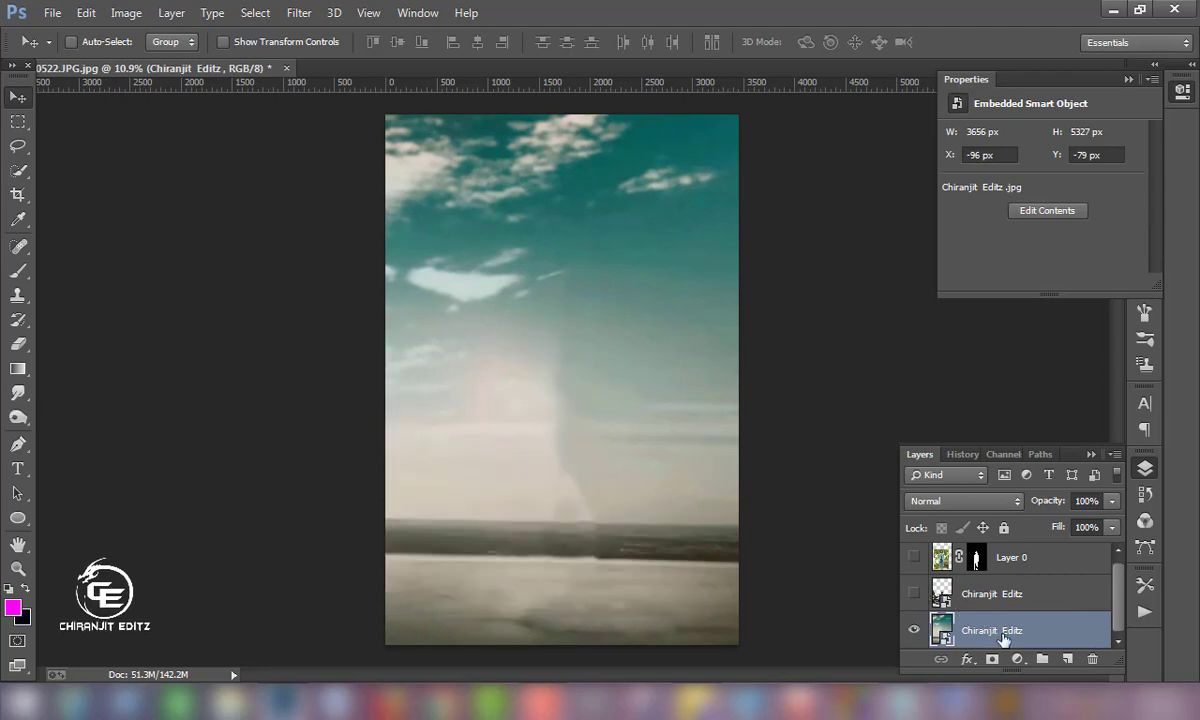
click(299, 12)
click(330, 155)
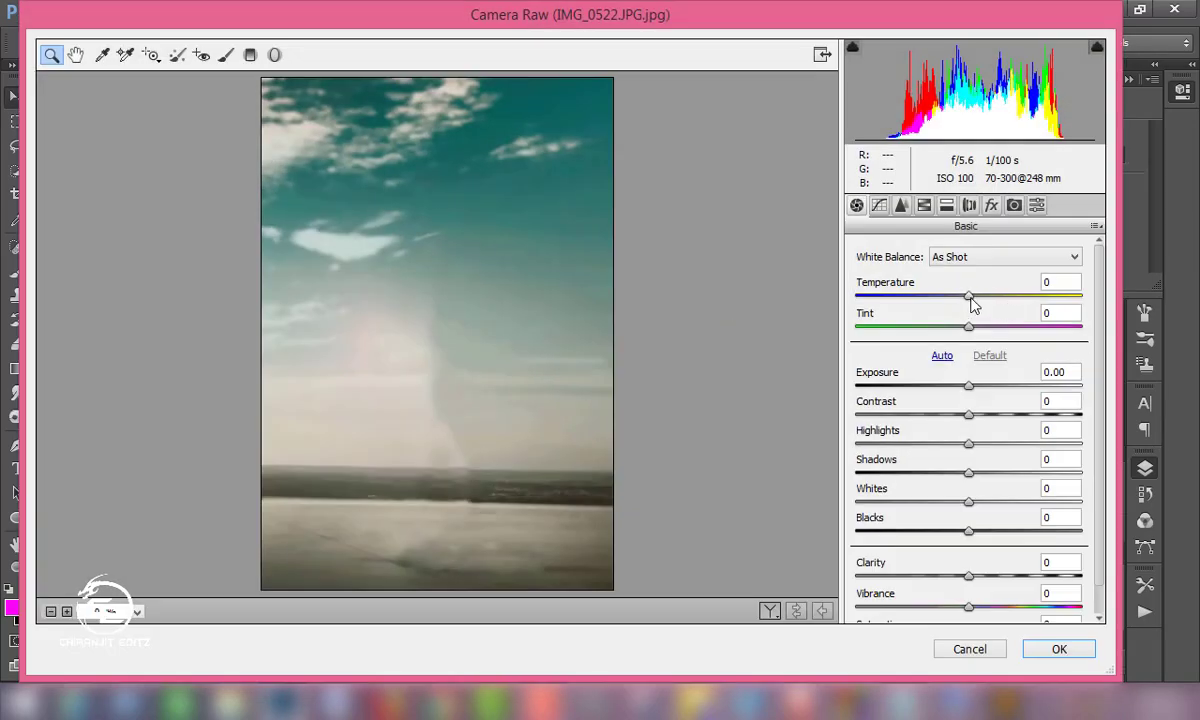
drag(970, 298, 955, 328)
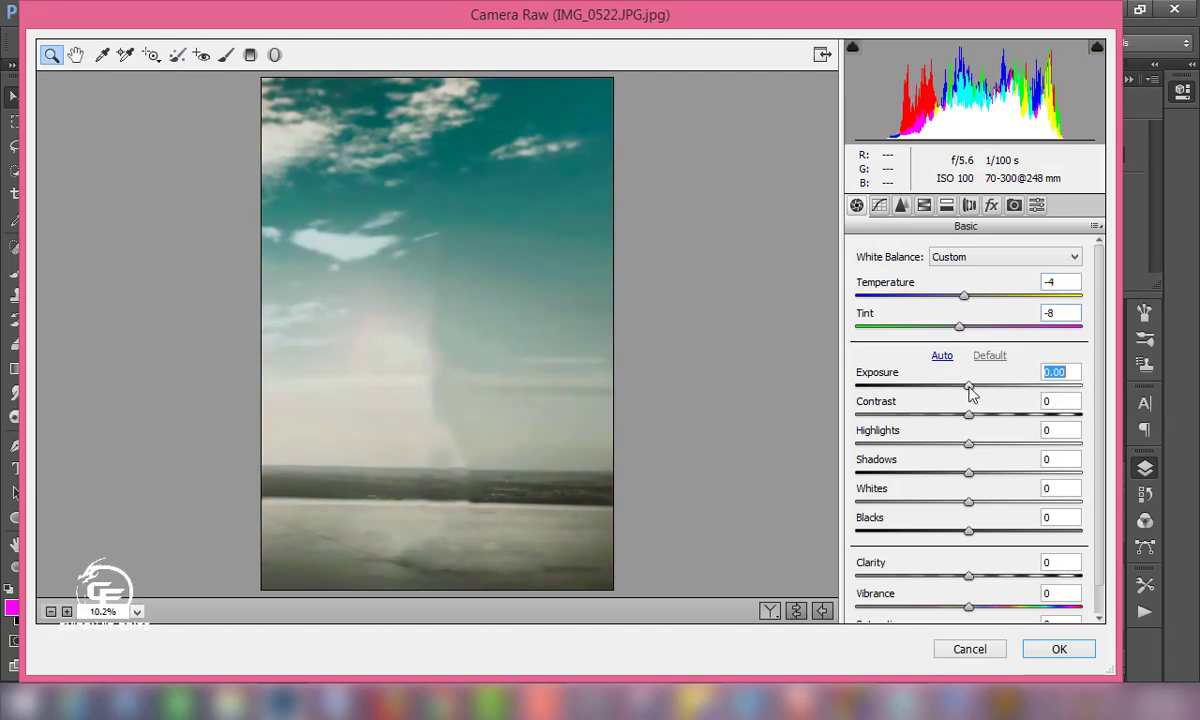
drag(968, 386, 976, 386)
click(1059, 649)
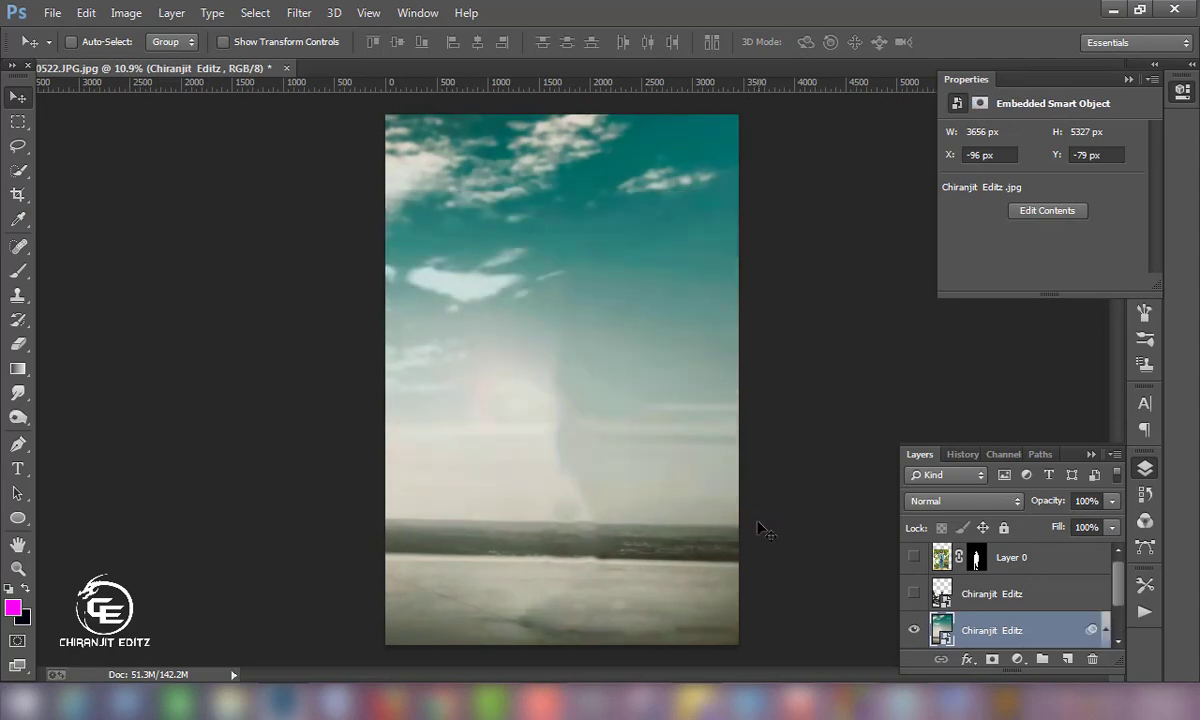
- Show the man and car again and nudge the car slightly right
click(913, 557)
click(913, 593)
click(942, 560)
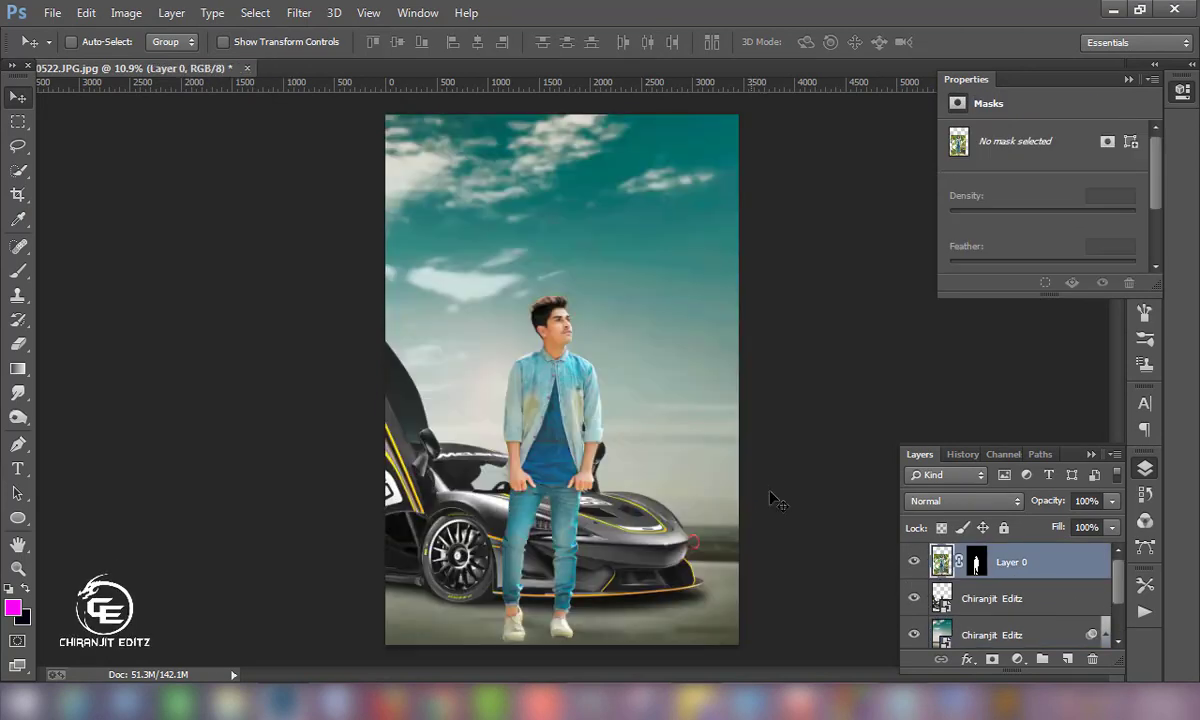
click(995, 598)
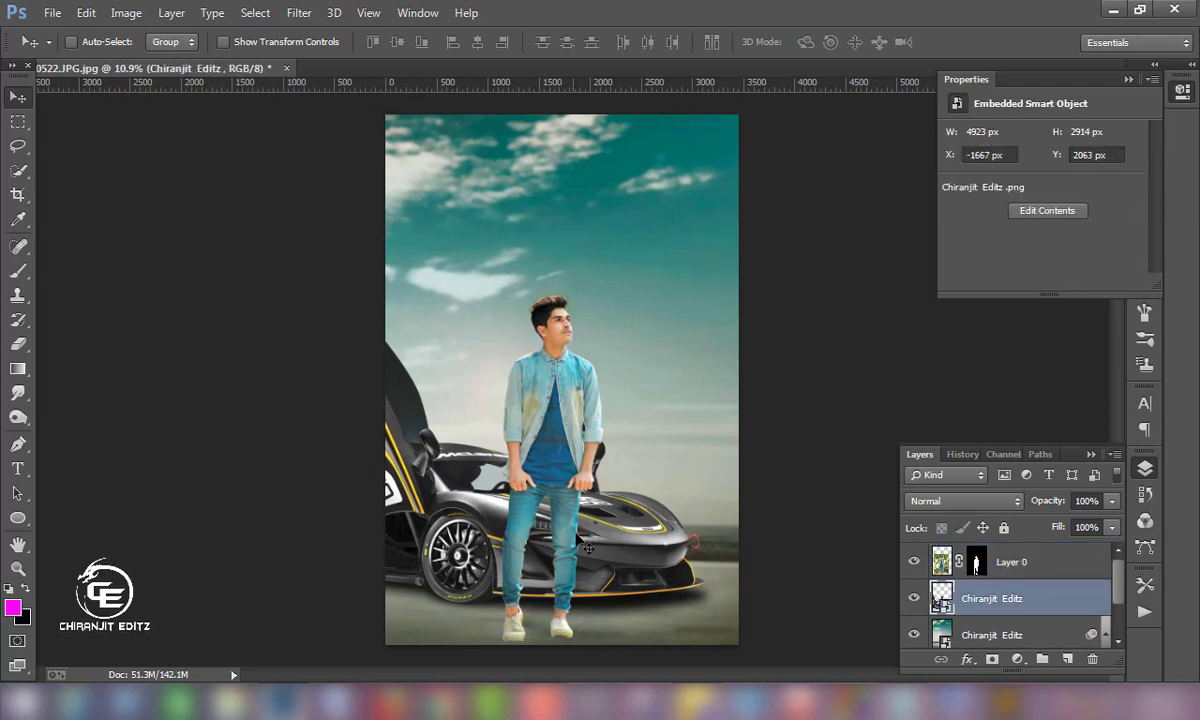
drag(587, 539, 602, 546)
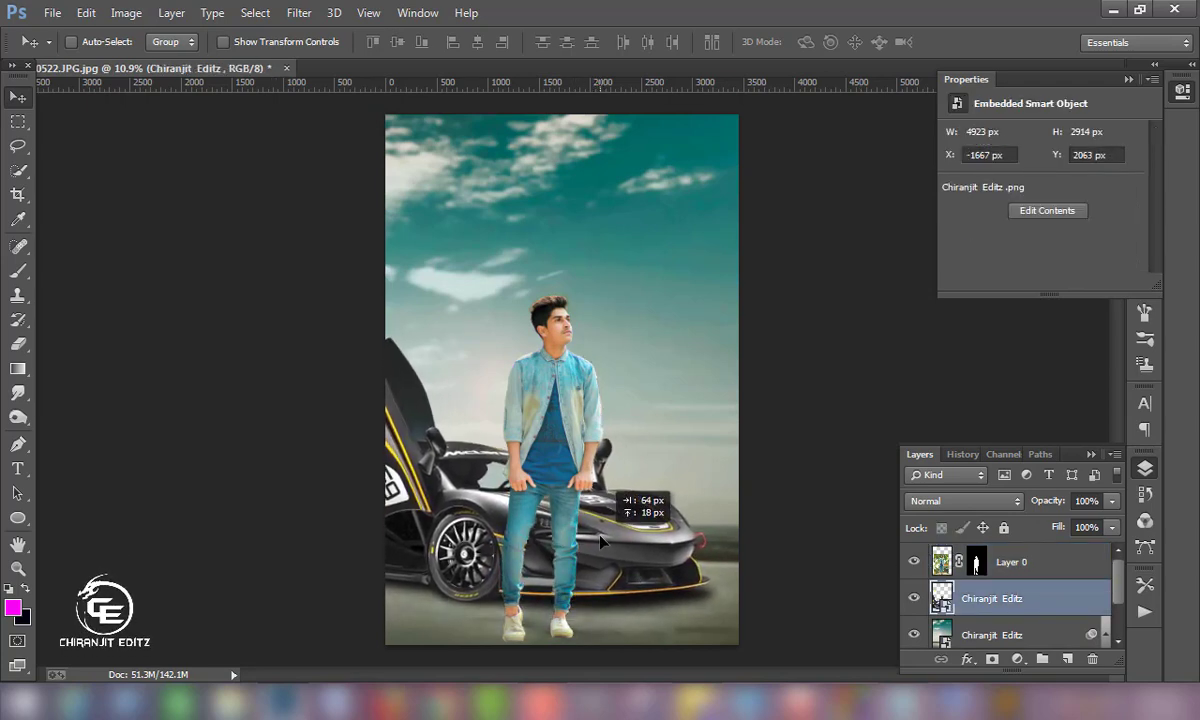
drag(603, 545, 600, 540)
click(1011, 562)
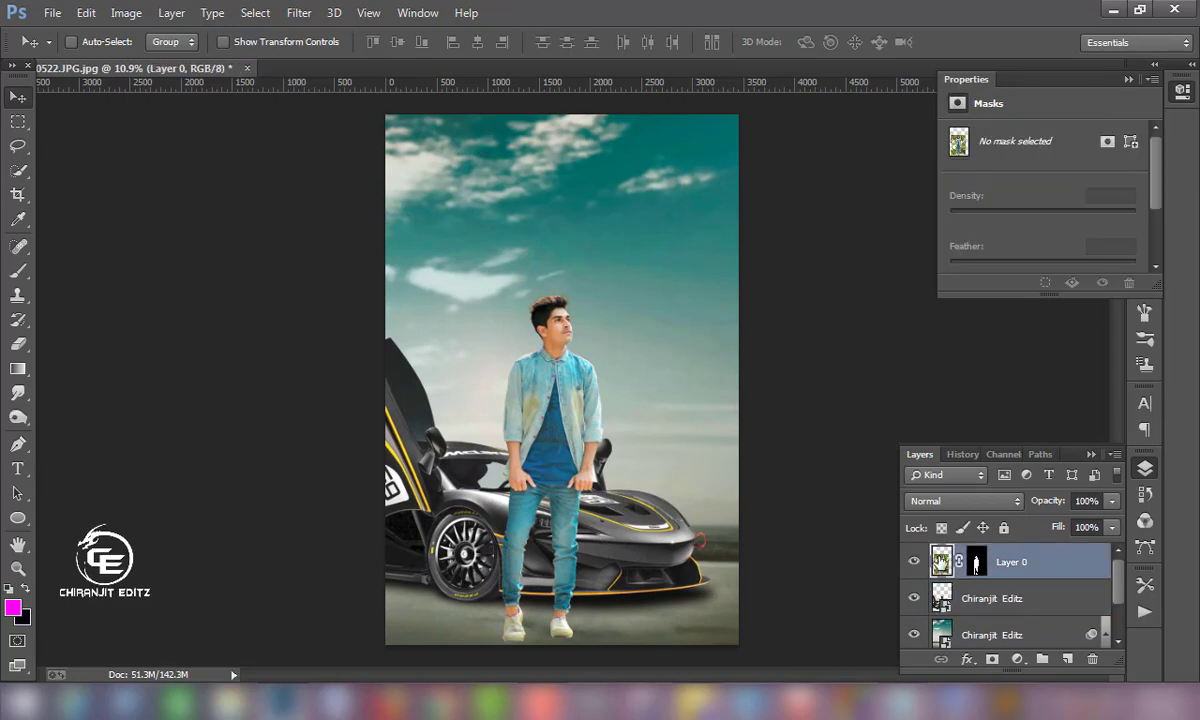
- Add +23 black to the man's Cyans with Selective Color
click(125, 13)
click(426, 345)
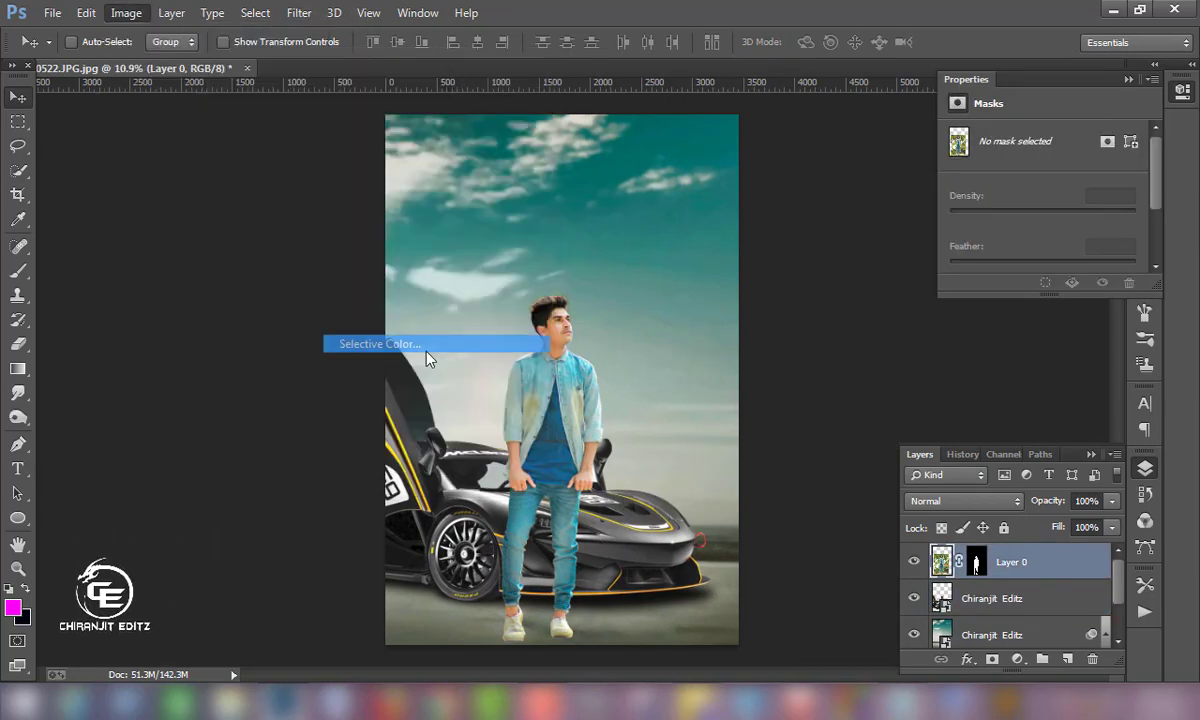
click(985, 155)
click(975, 232)
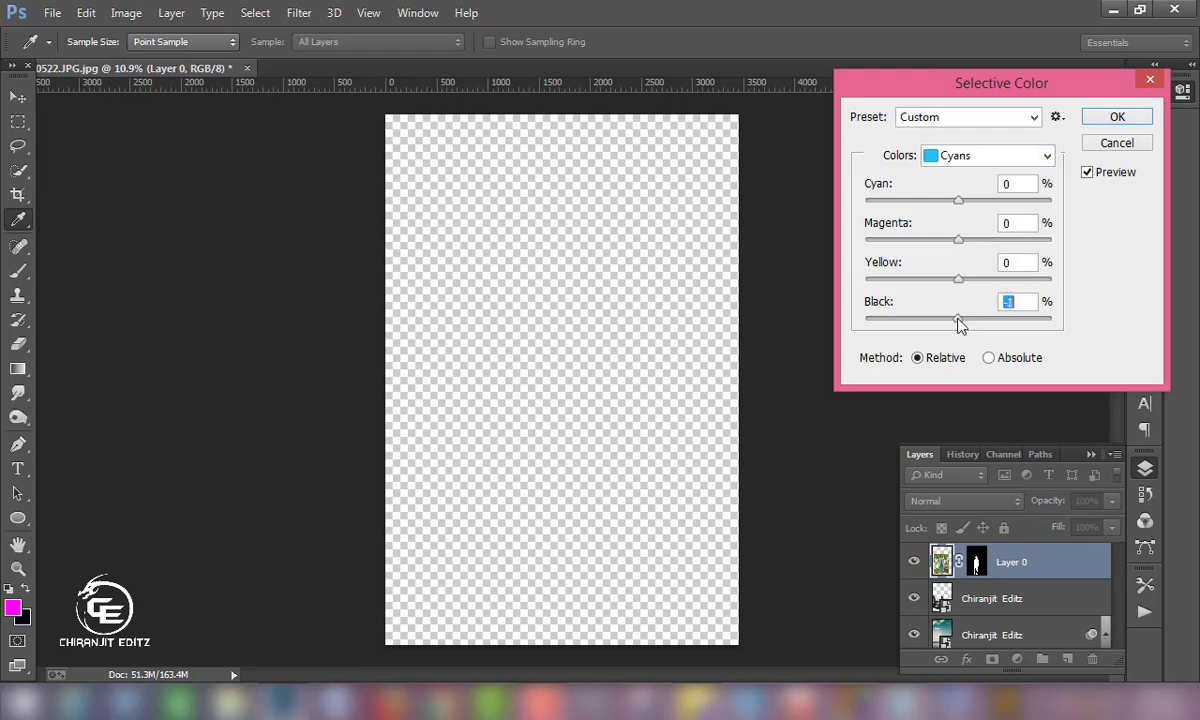
drag(958, 323, 980, 320)
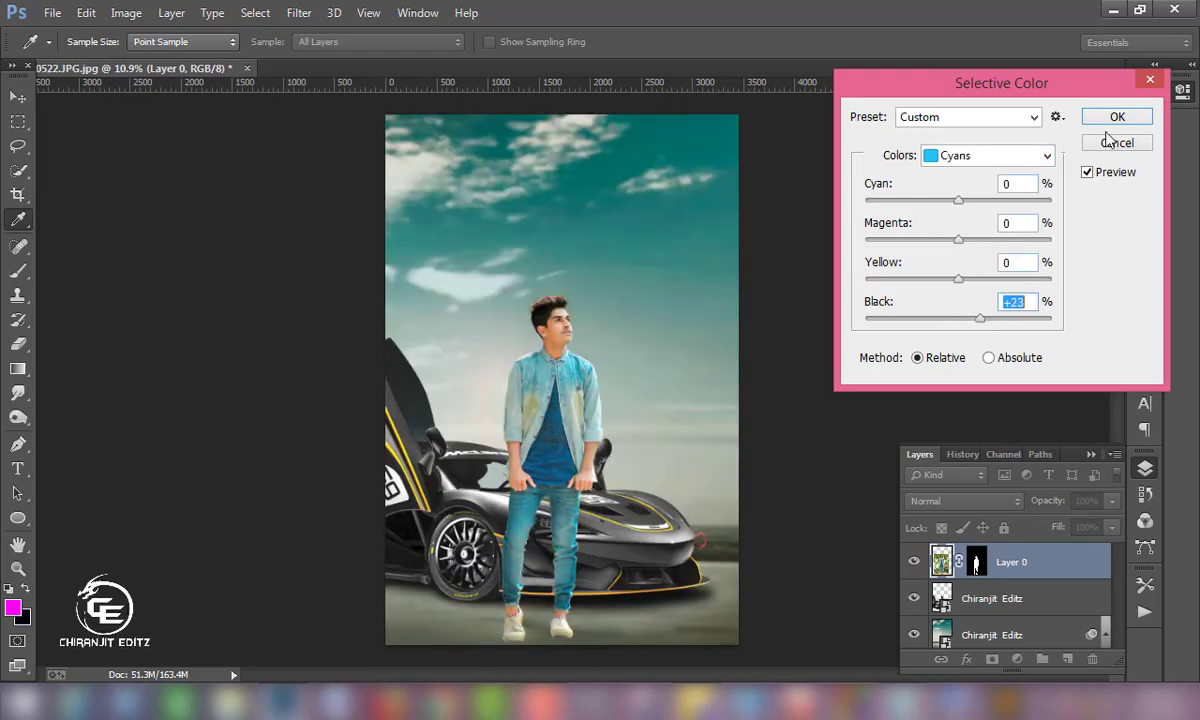
click(1117, 117)
key(v)
- Raise the man's oranges luminance by +8 in the Camera Raw HSL panel
click(299, 13)
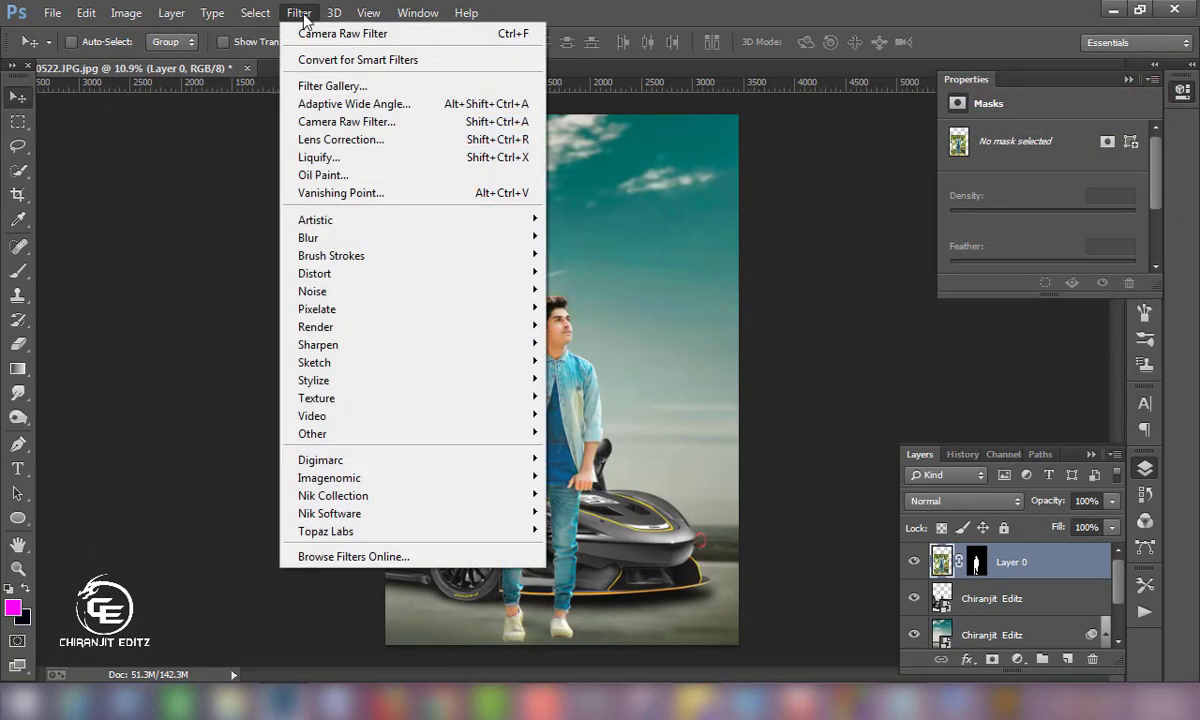
click(346, 121)
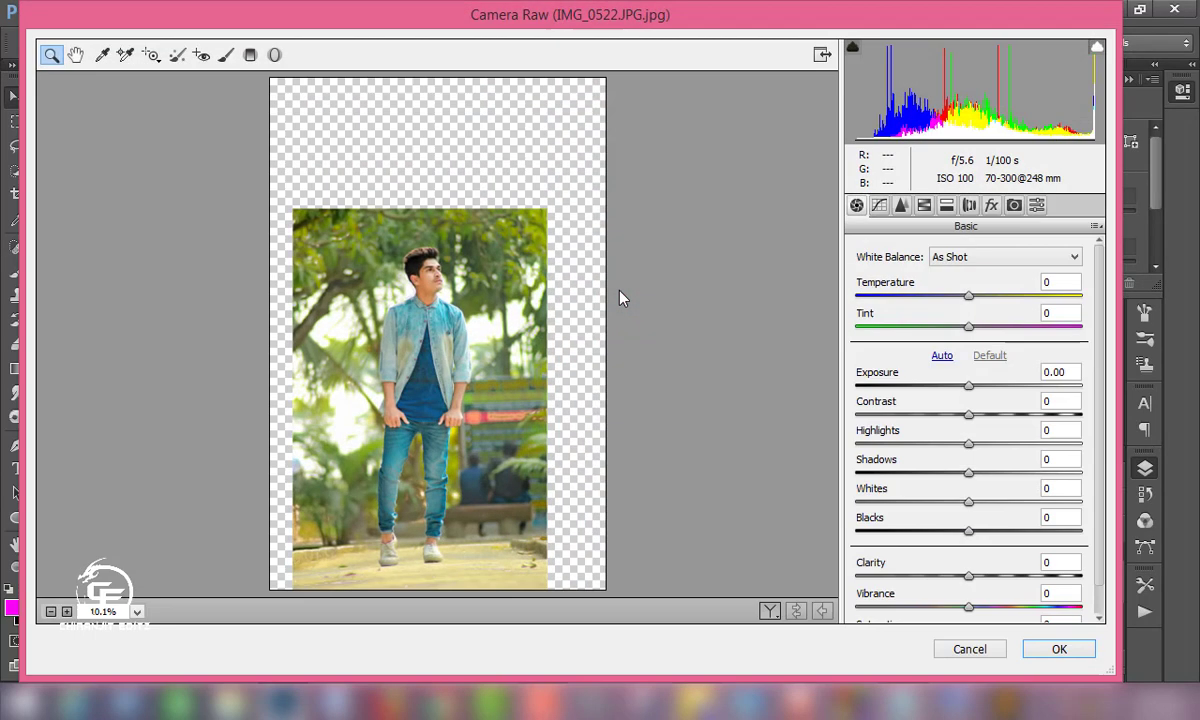
click(620, 297)
click(509, 235)
alt+click(509, 235)
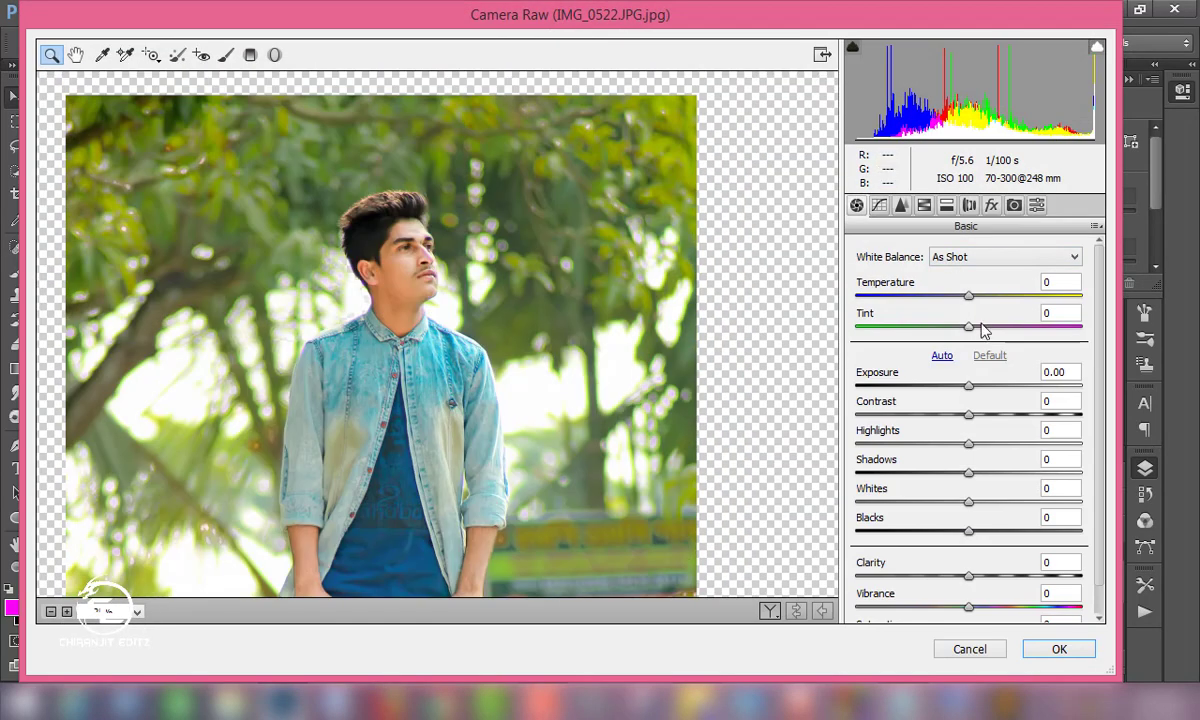
click(923, 206)
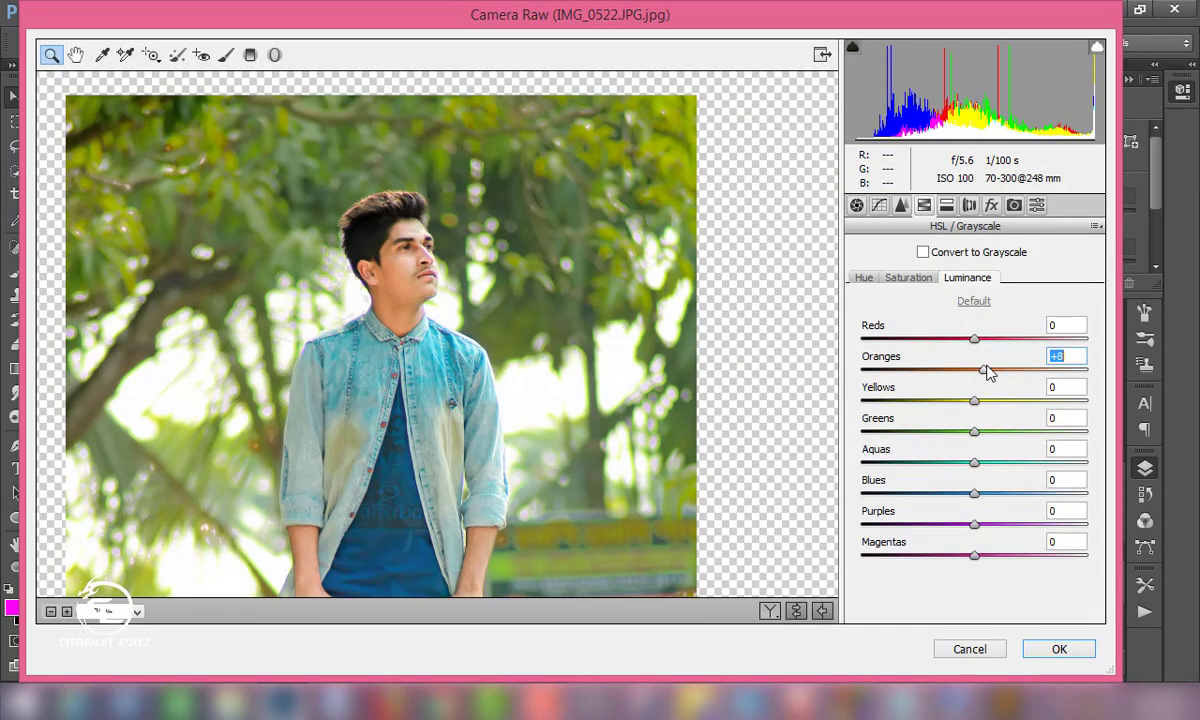
drag(973, 401, 962, 404)
click(1080, 652)
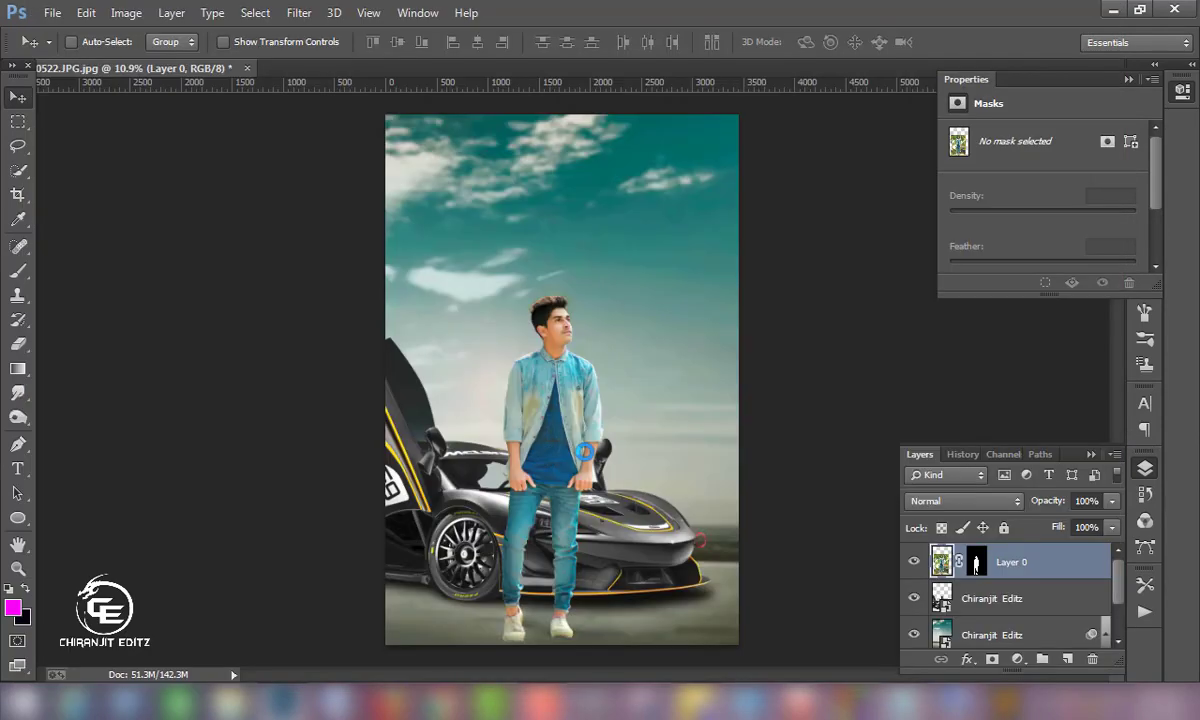
scroll(572, 448, up, 6)
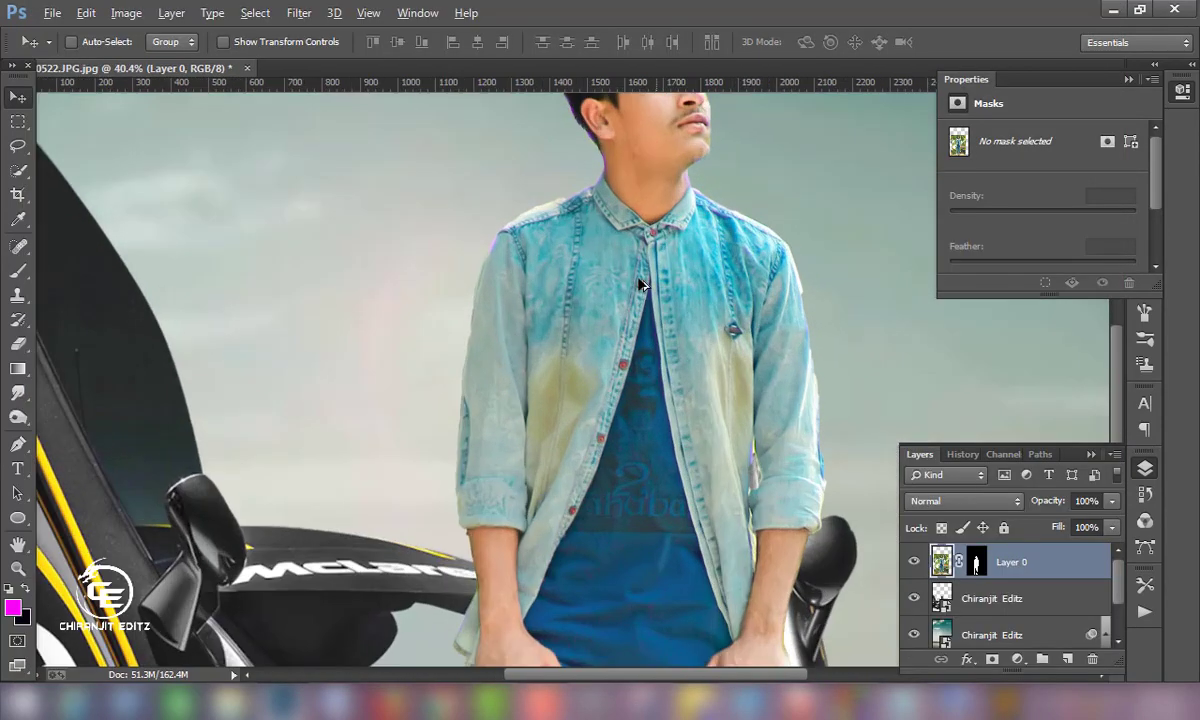
drag(610, 90, 538, 470)
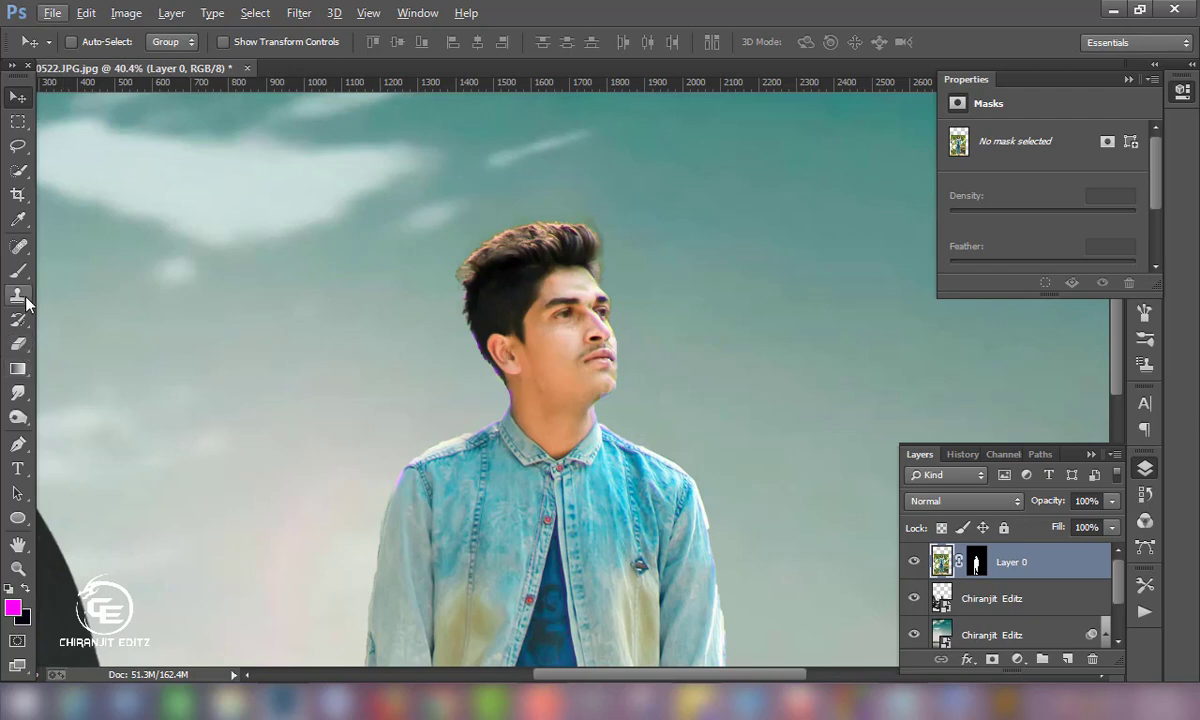
click(18, 343)
drag(415, 447, 406, 293)
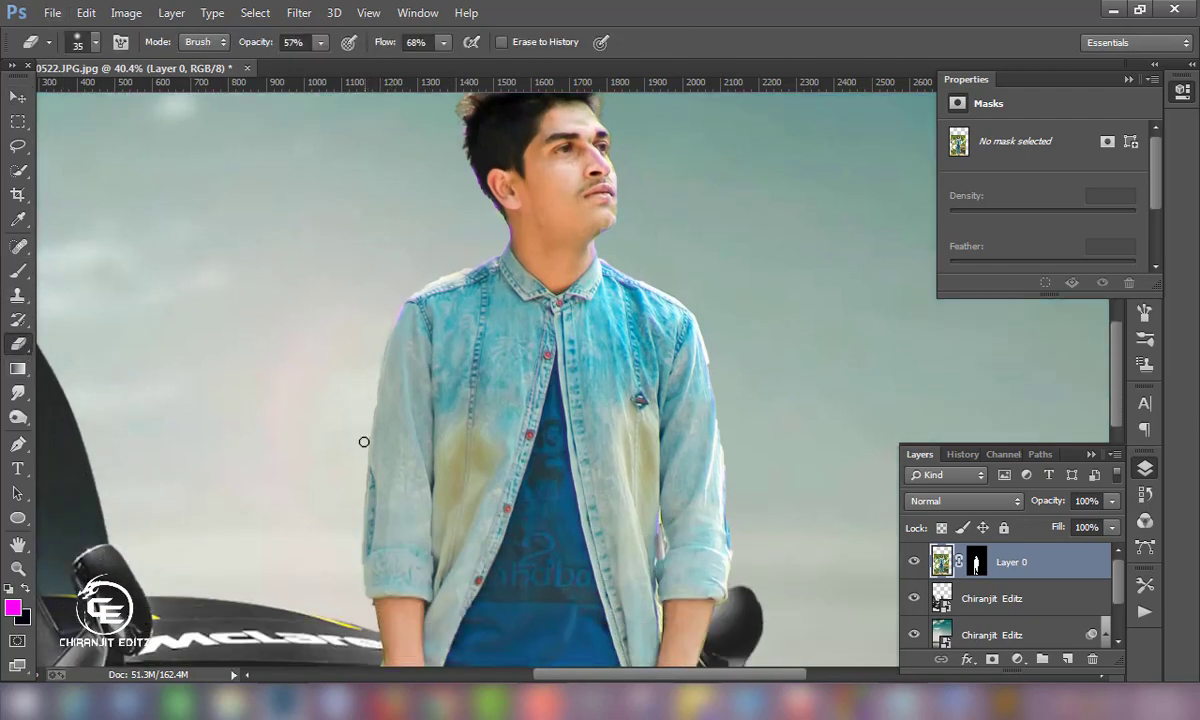
scroll(355, 480, down, 5)
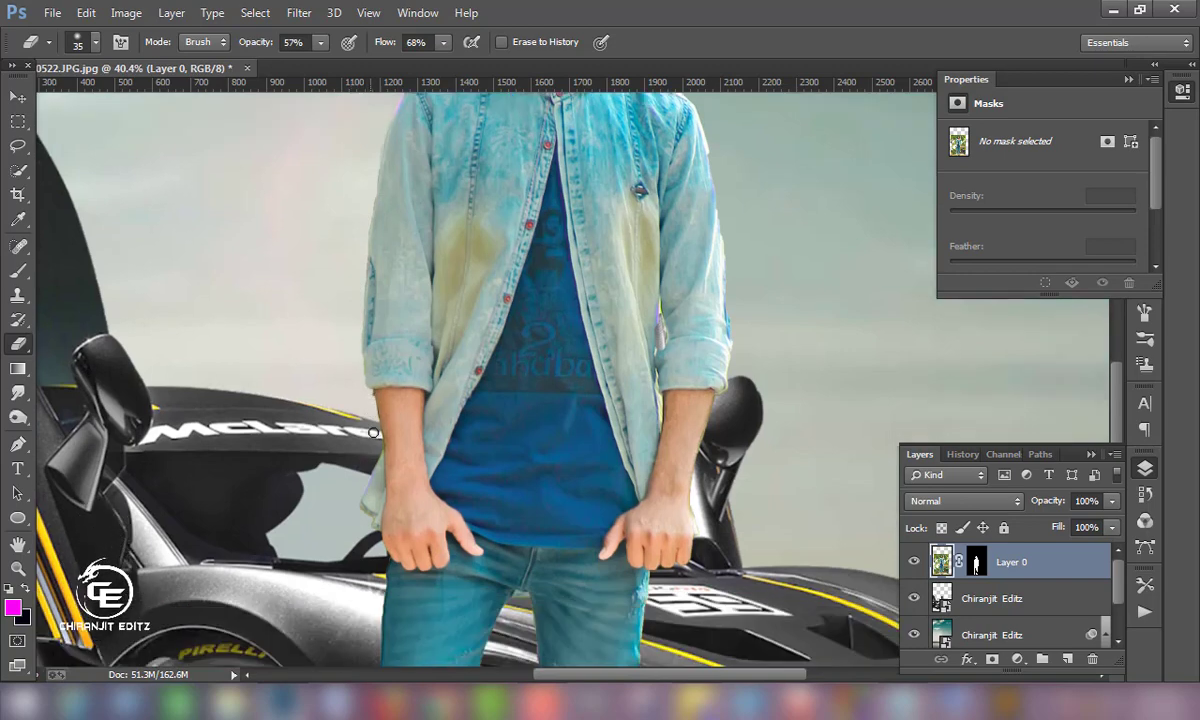
scroll(645, 454, down, 2)
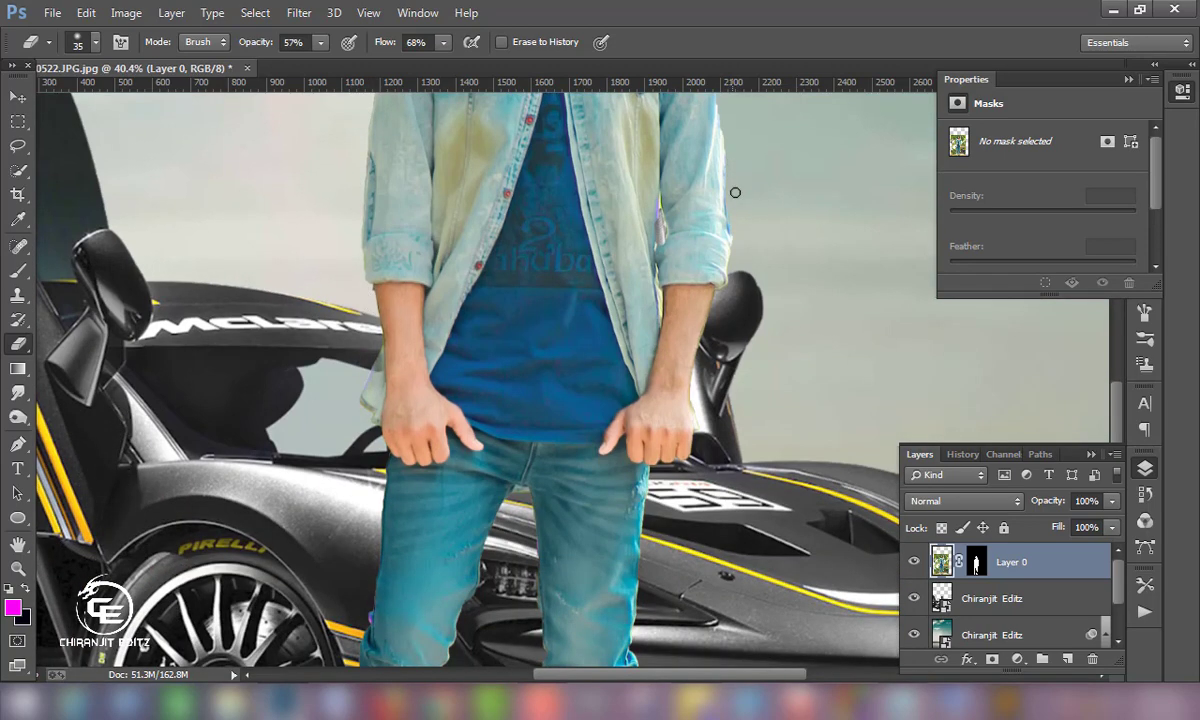
scroll(735, 192, up, 4)
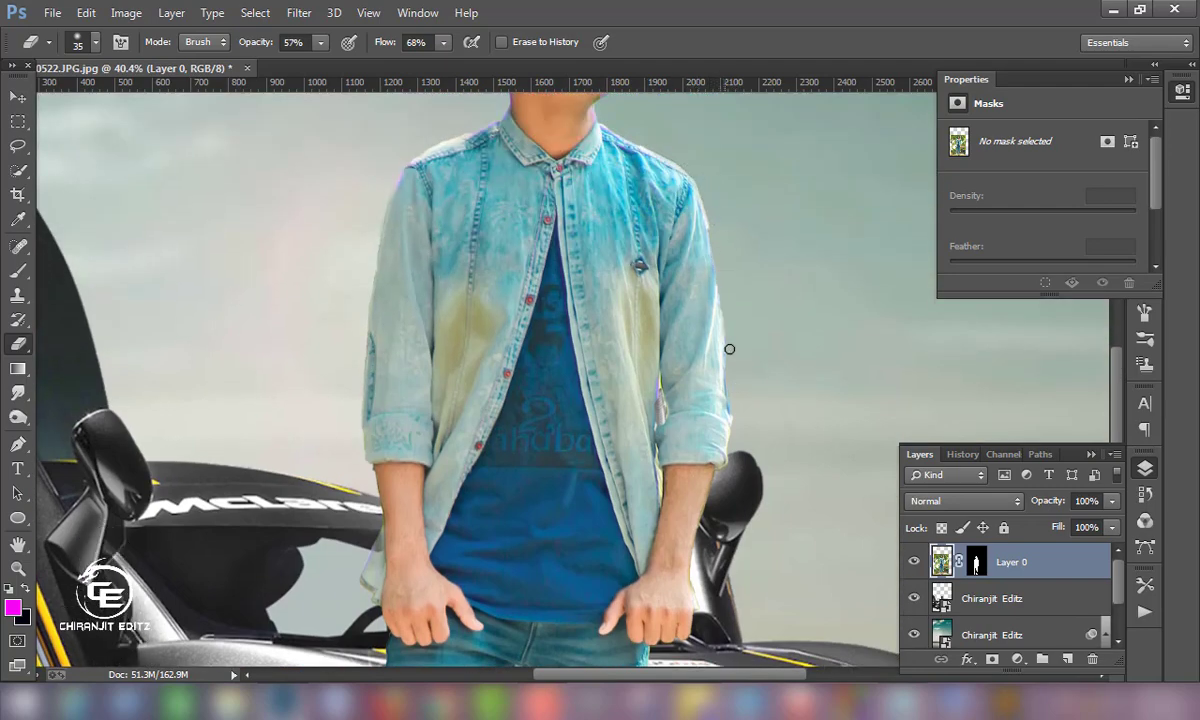
scroll(730, 349, down, 2)
scroll(730, 349, down, 6)
alt+scroll(466, 500, down, 3)
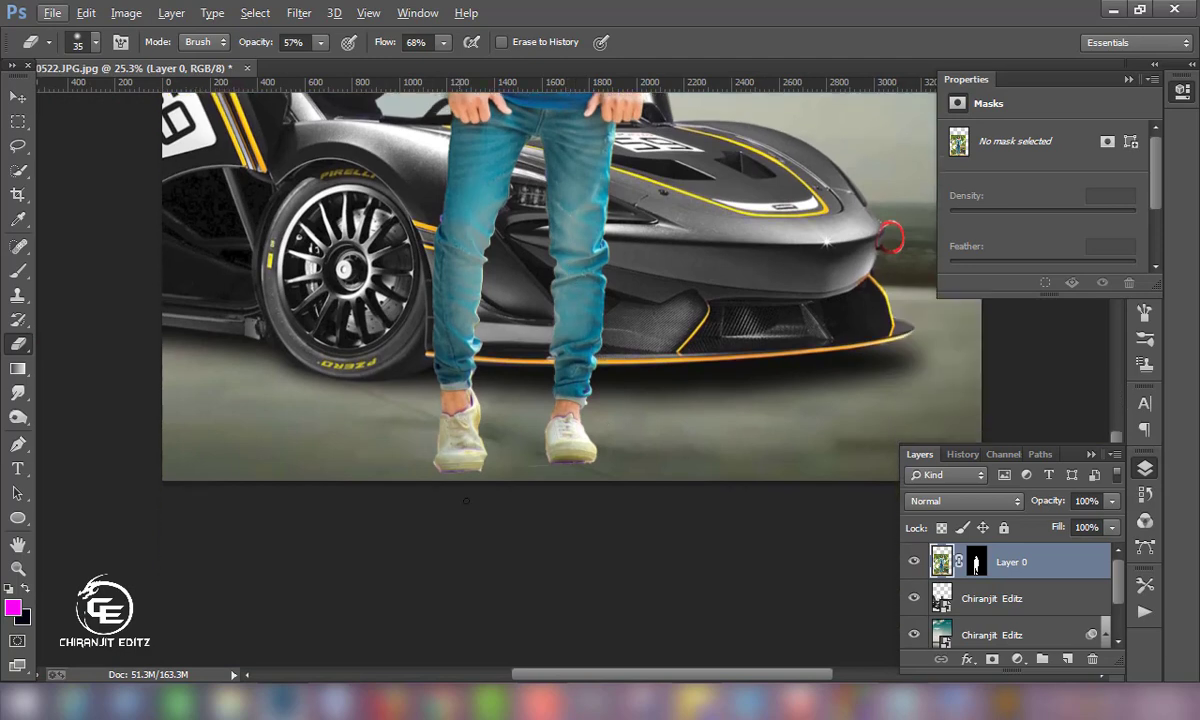
alt+scroll(466, 500, up, 2)
right_click(466, 500)
click(453, 470)
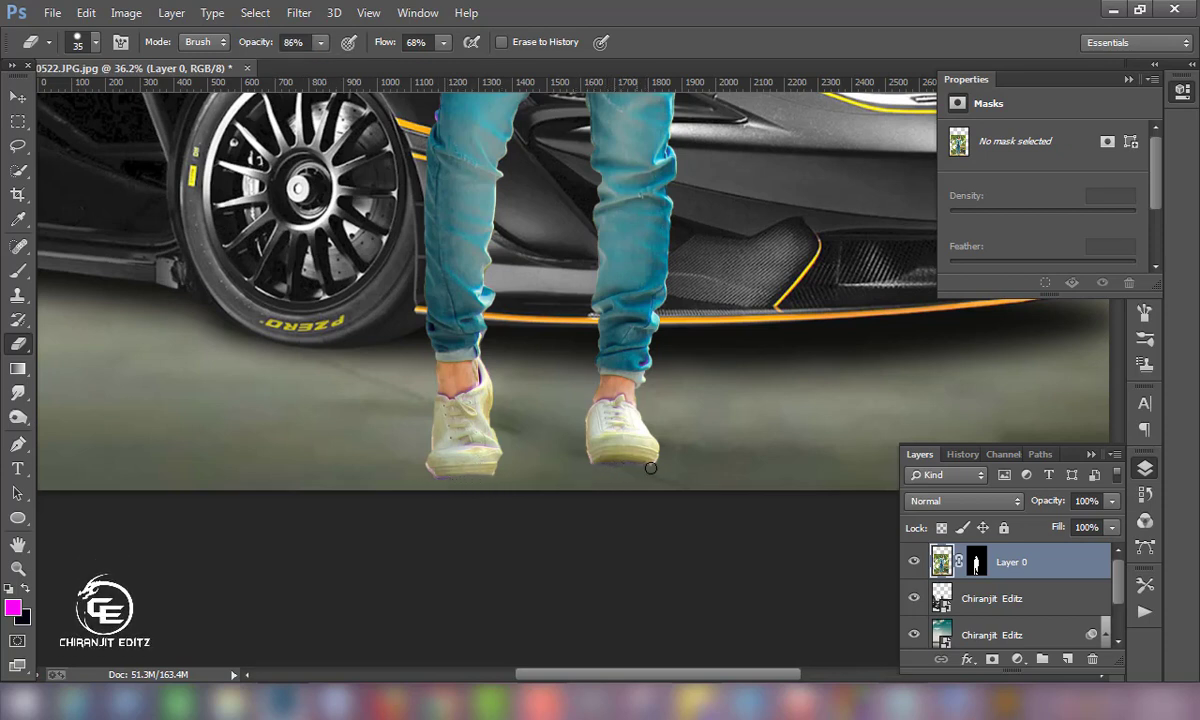
- Add a new empty shadow layer and set the foreground colour to near-black
click(1068, 659)
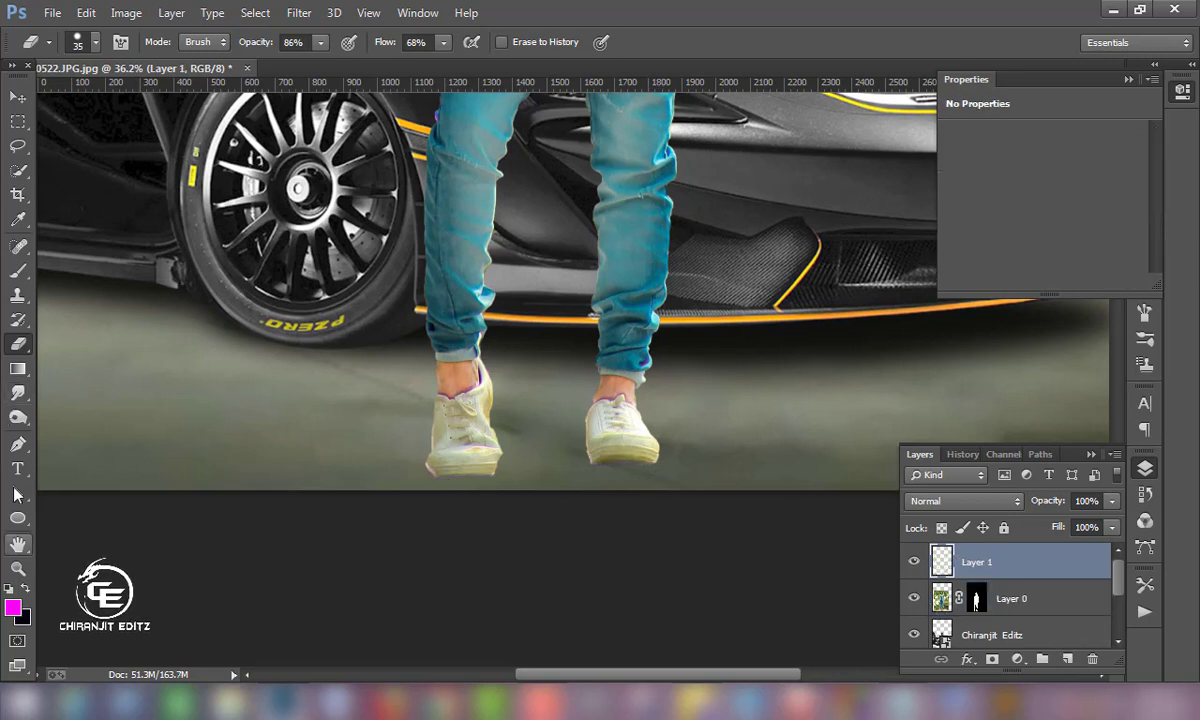
click(18, 272)
click(12, 606)
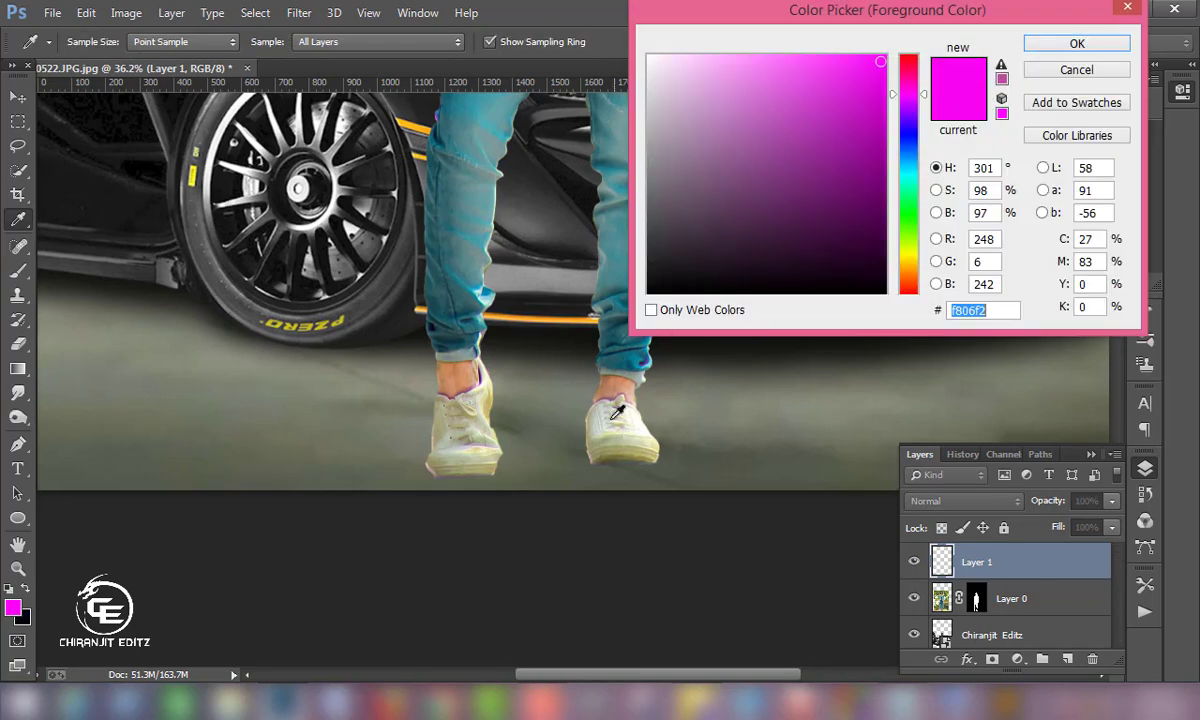
click(716, 288)
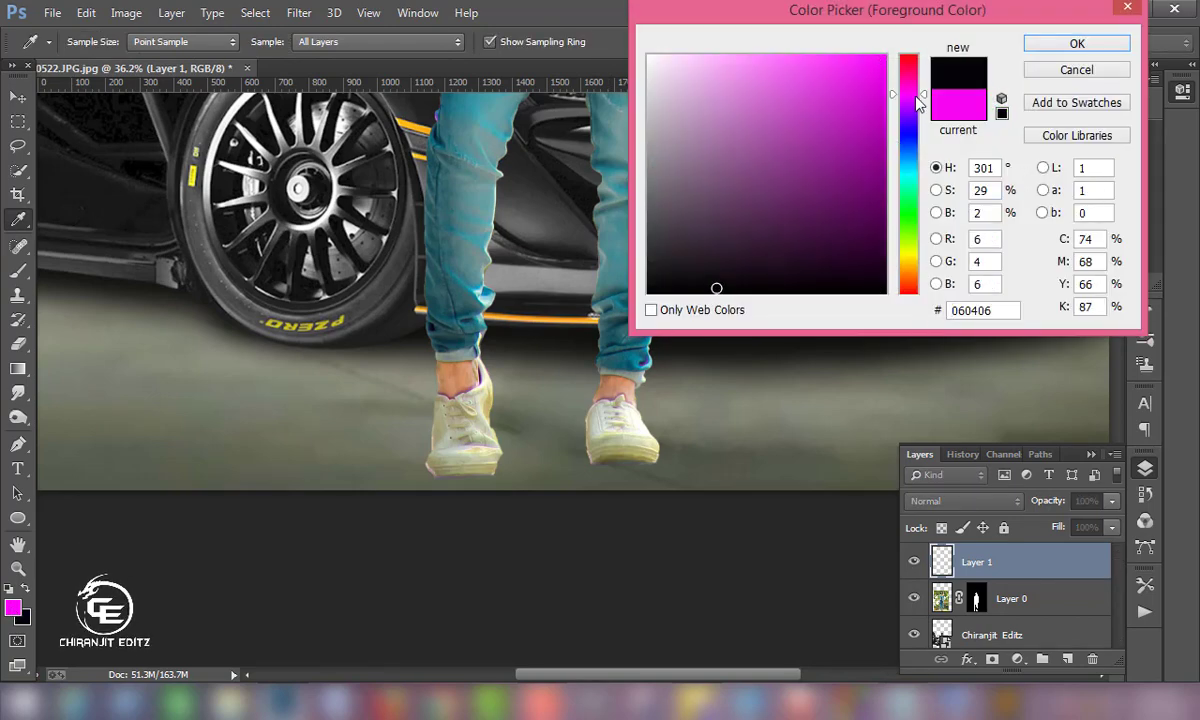
click(936, 190)
click(936, 167)
key(Return)
- Switch to a soft round brush at 200 px for painting shoe shadows
key(bracketright)
key(bracketright)
key(bracketright)
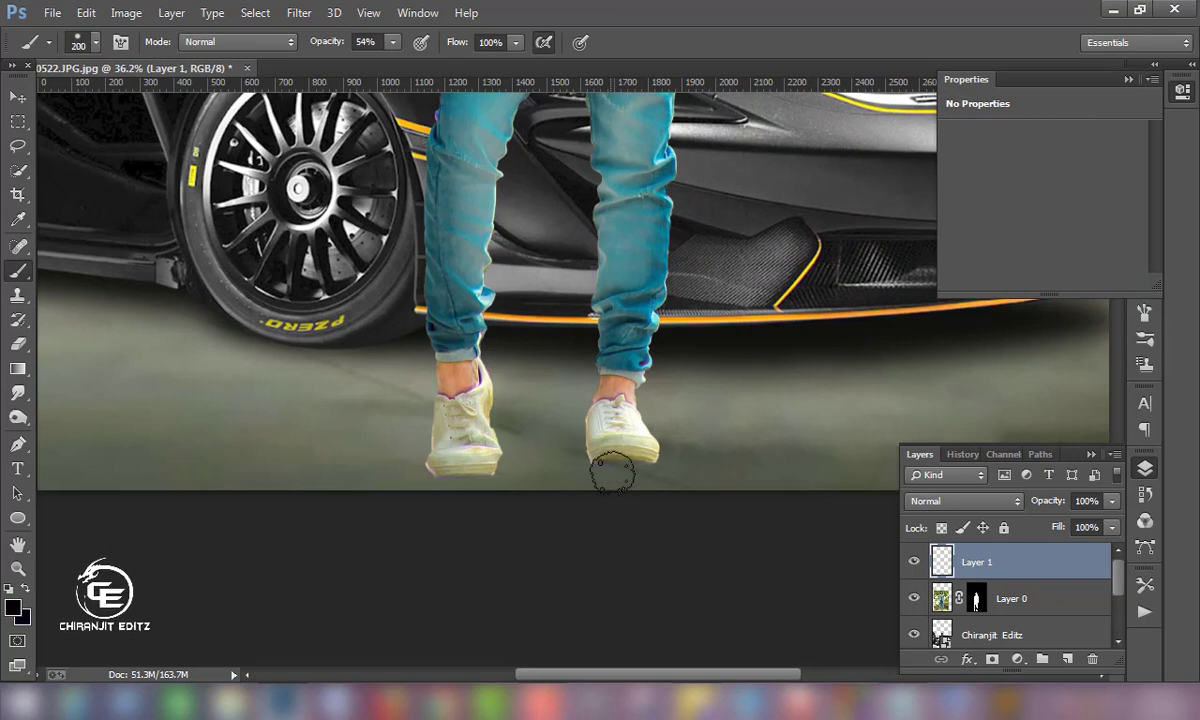
right_click(612, 476)
drag(818, 646, 818, 560)
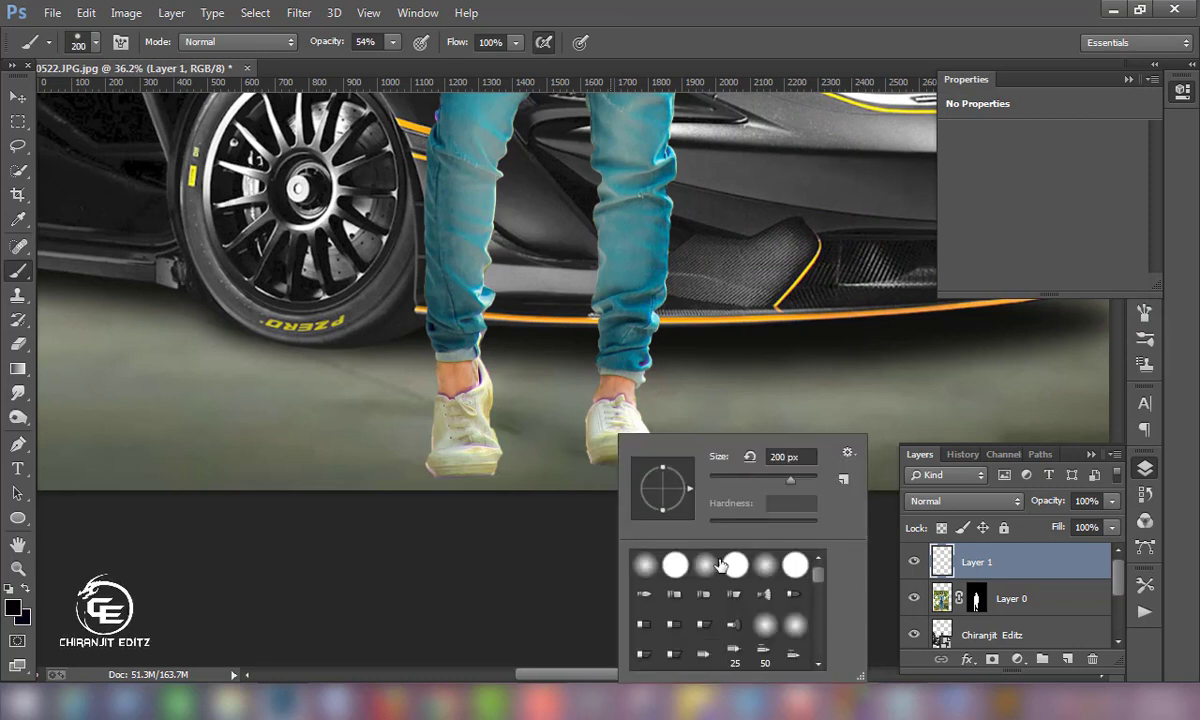
click(648, 566)
key(Return)
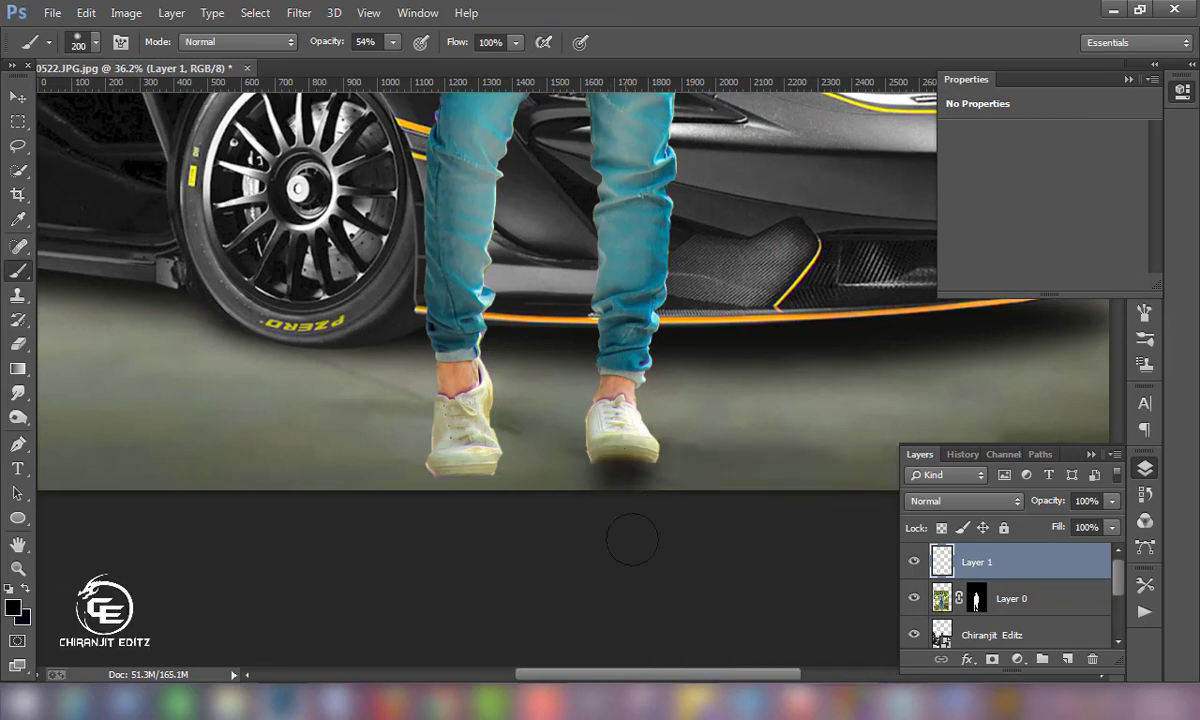
- Squash the painted shadow flat under the right shoe and move its layer below the boy
click(17, 97)
click(224, 42)
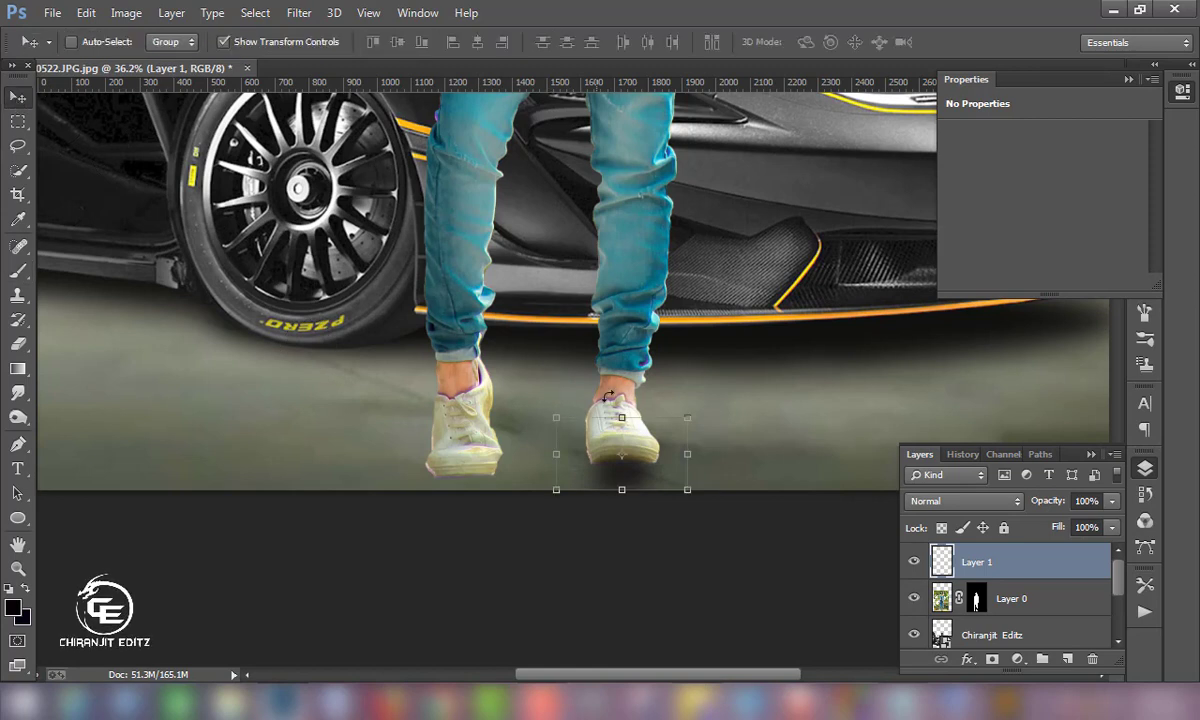
drag(622, 420, 622, 443)
drag(635, 488, 630, 478)
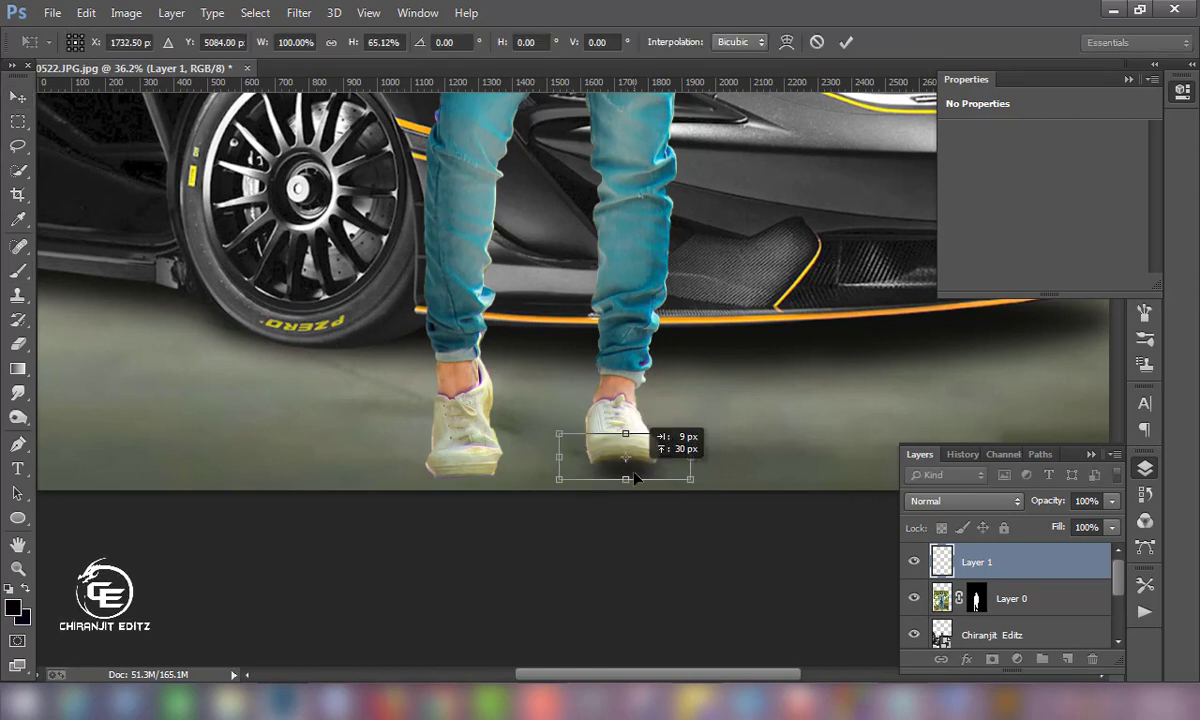
click(852, 40)
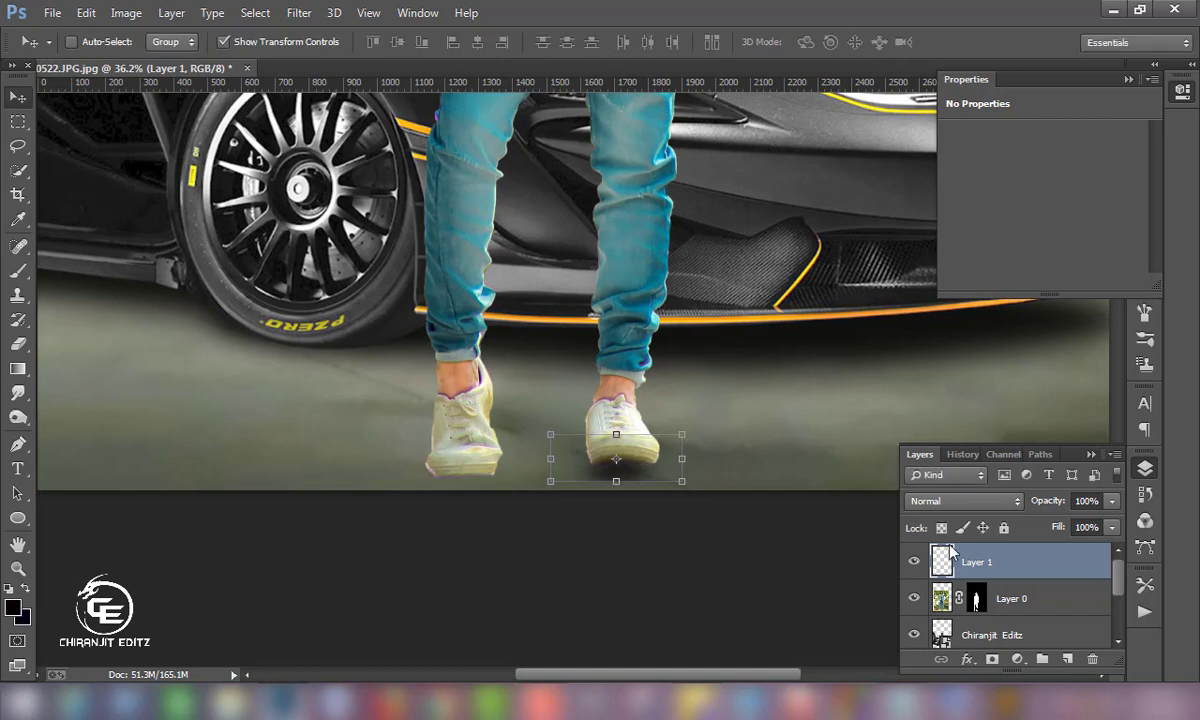
drag(975, 562, 966, 594)
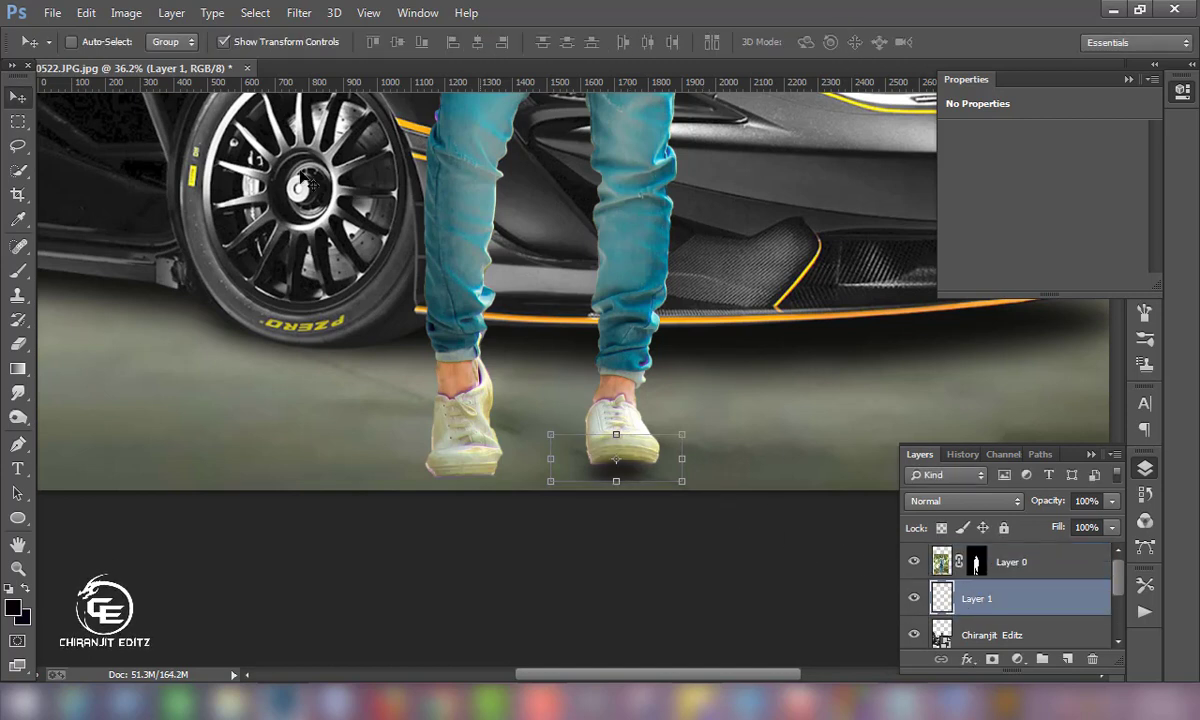
click(222, 42)
- Copy the shadow under the left shoe and stretch the right shoe shadow taller
drag(630, 482, 482, 490)
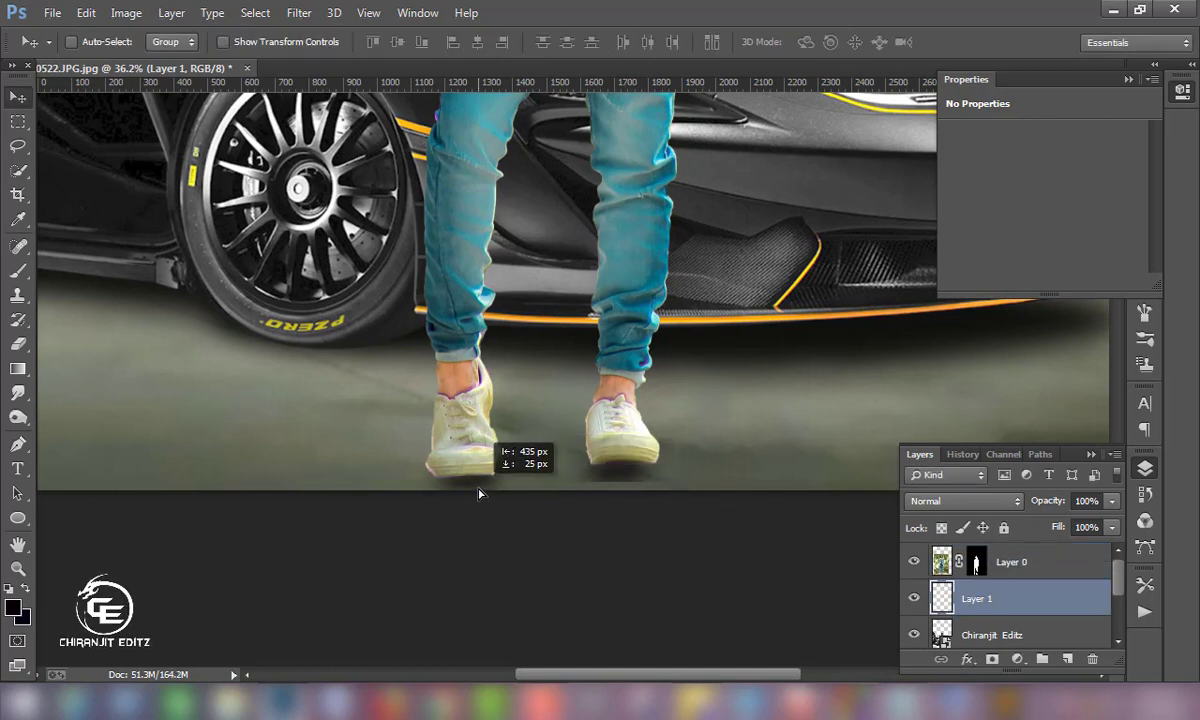
click(977, 636)
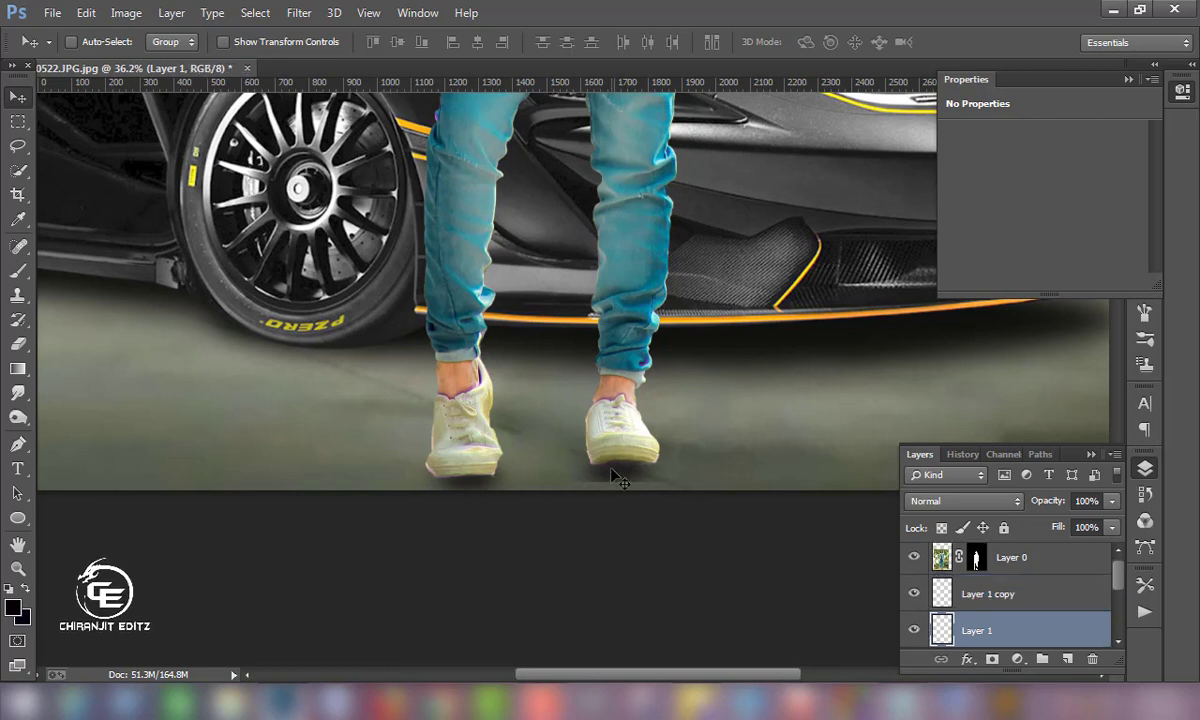
mouse_move(613, 483)
mouse_down()
mouse_move(615, 493)
mouse_move(630, 473)
mouse_up()
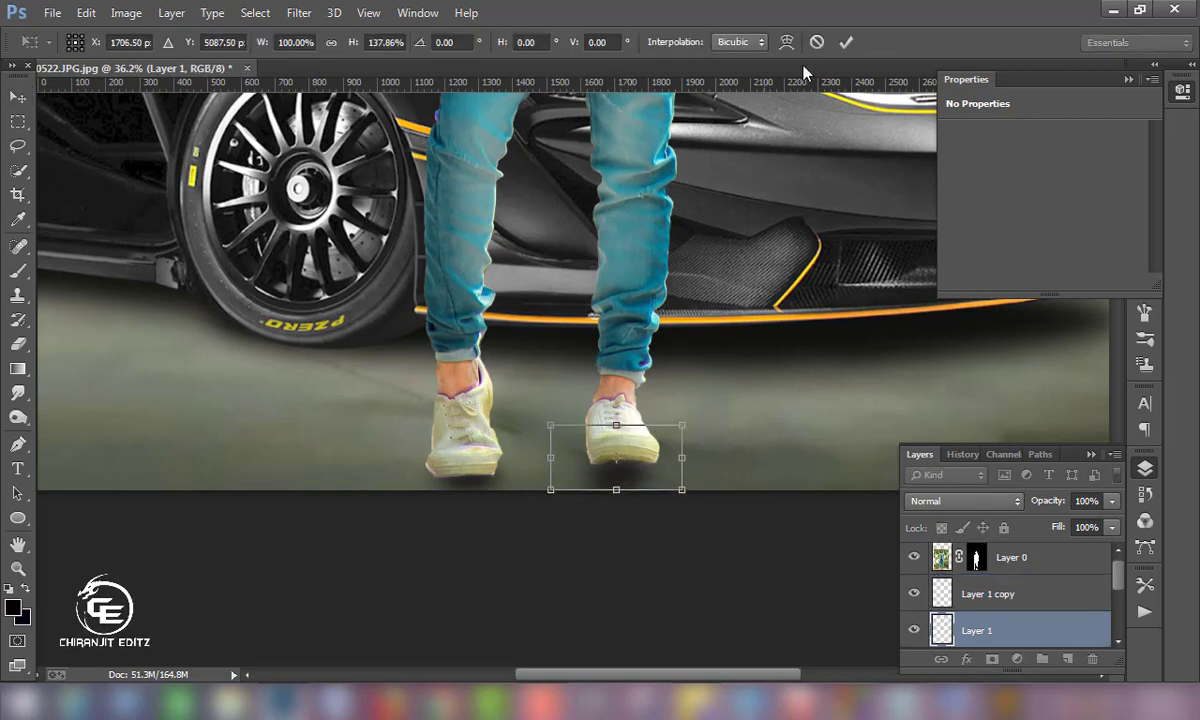
click(845, 42)
- Reorder the layers so both shoe shadows sit just below the boy
scroll(665, 476, down, 3)
key(alt)
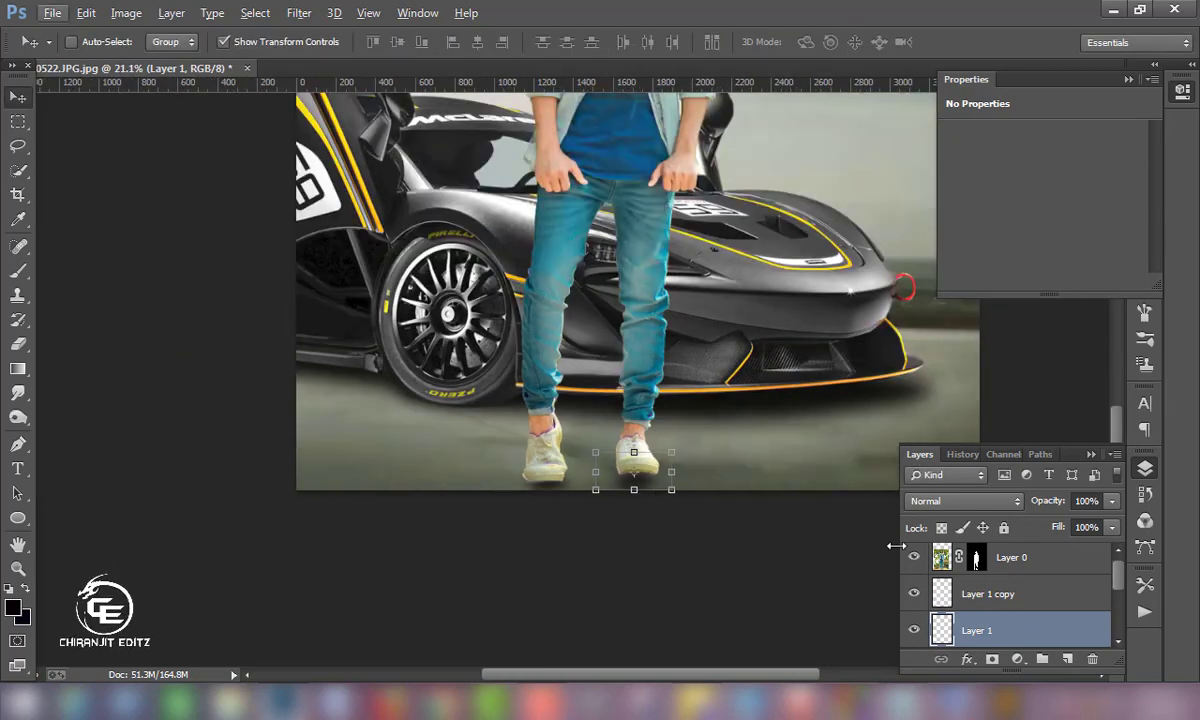
scroll(973, 577, up, 1)
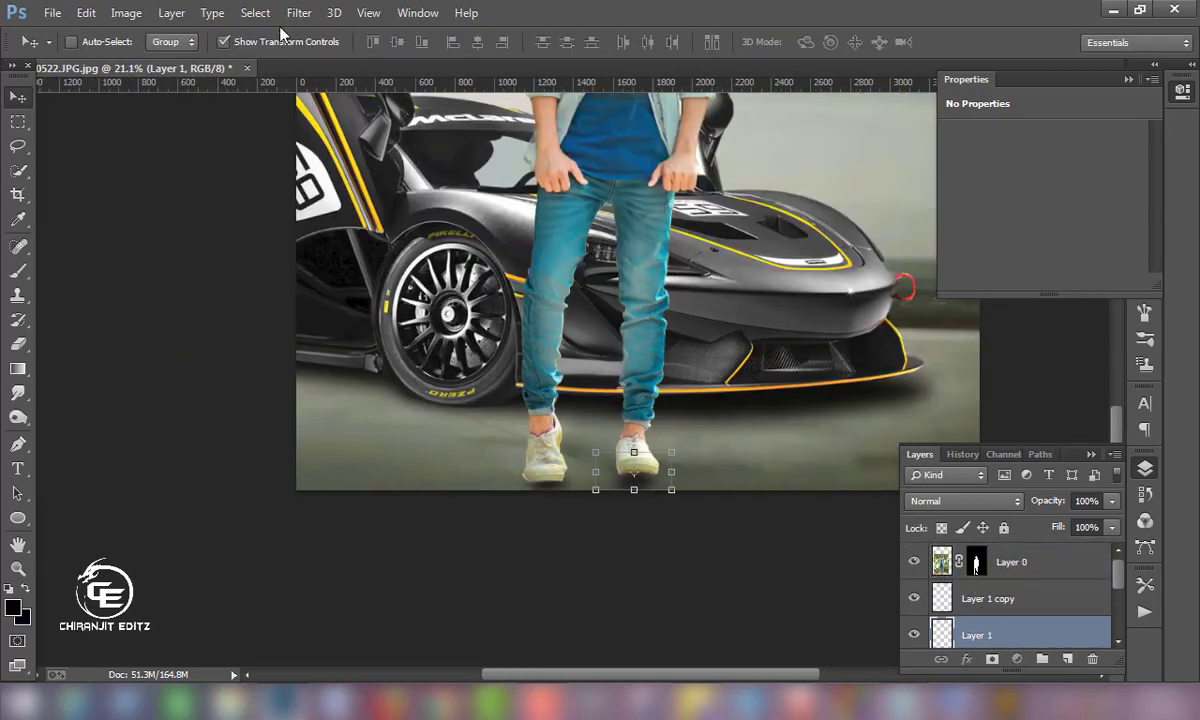
scroll(876, 634, up, 1)
drag(1006, 575, 1018, 562)
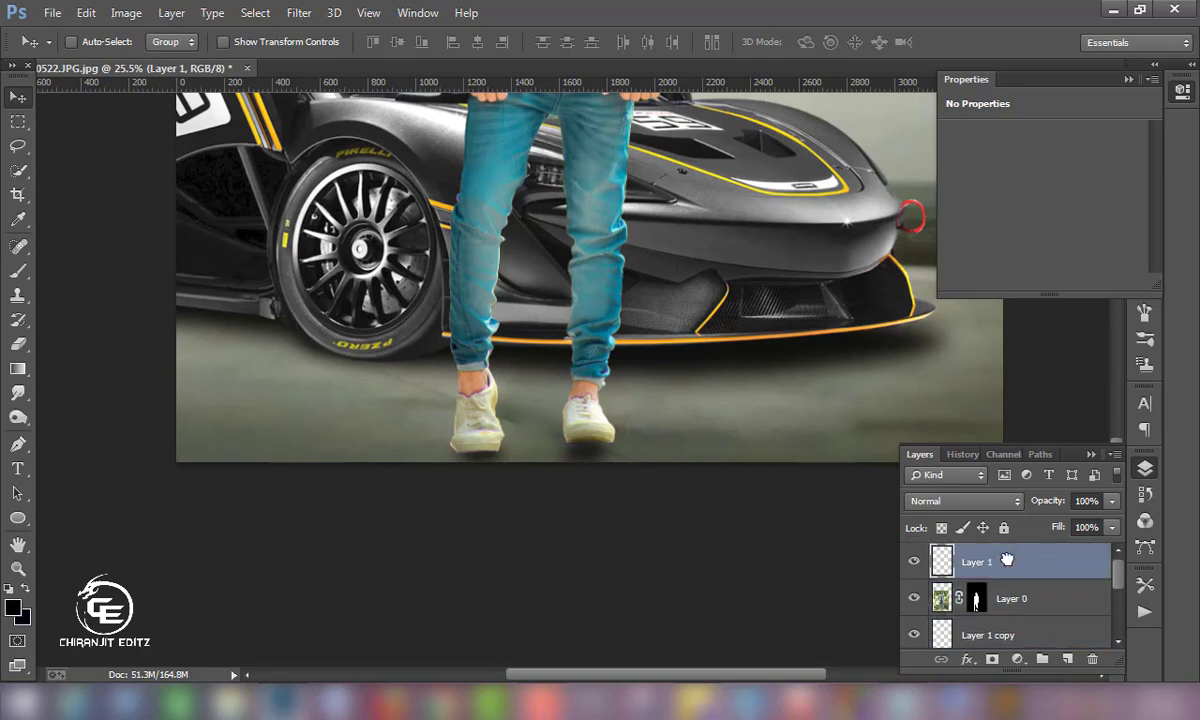
drag(1020, 630, 1002, 584)
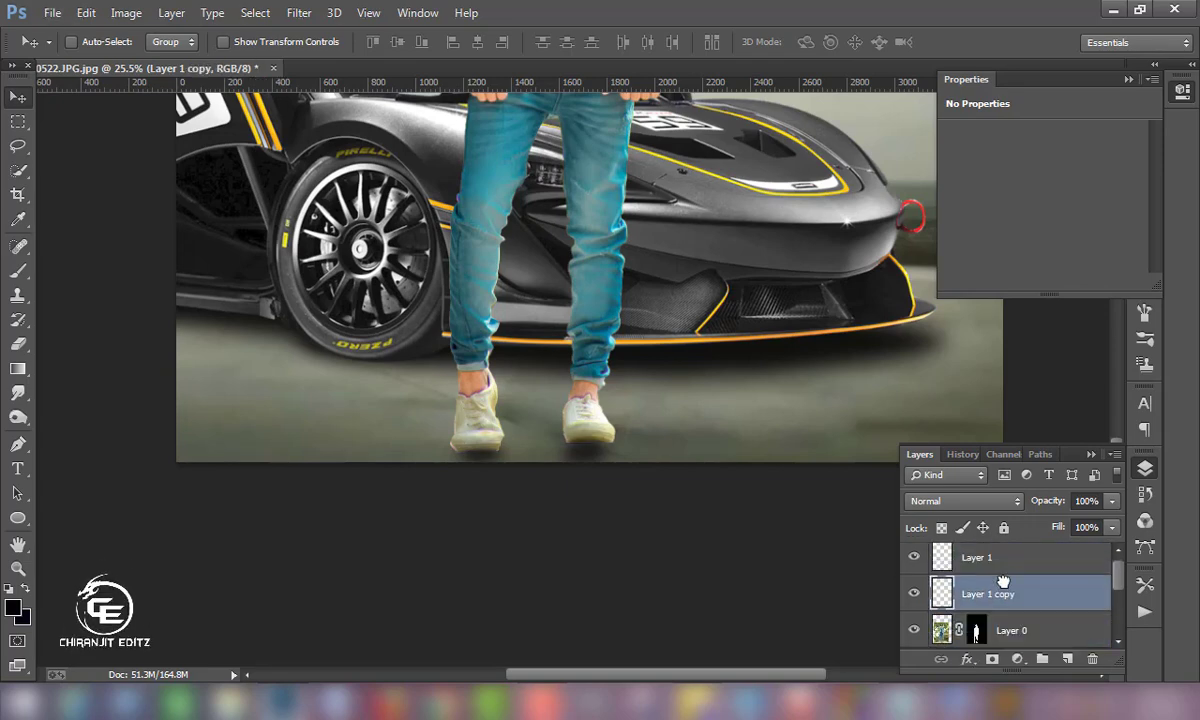
drag(975, 632, 990, 585)
scroll(695, 455, down, 2)
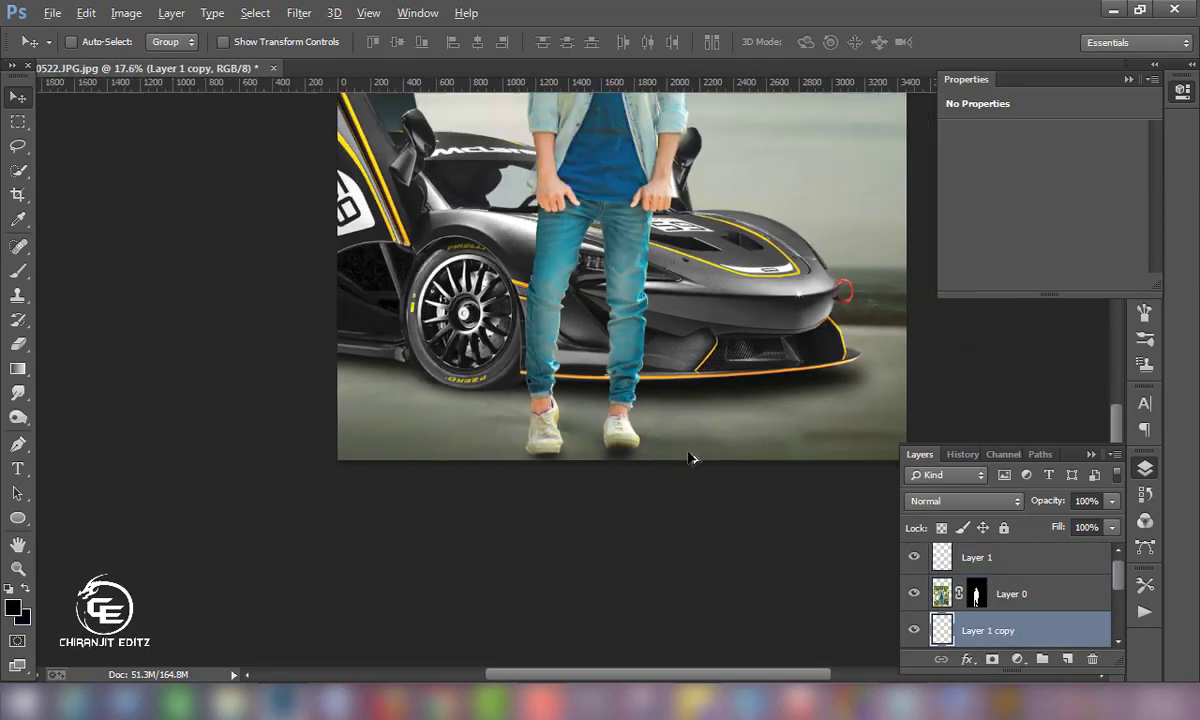
scroll(680, 460, down, 3)
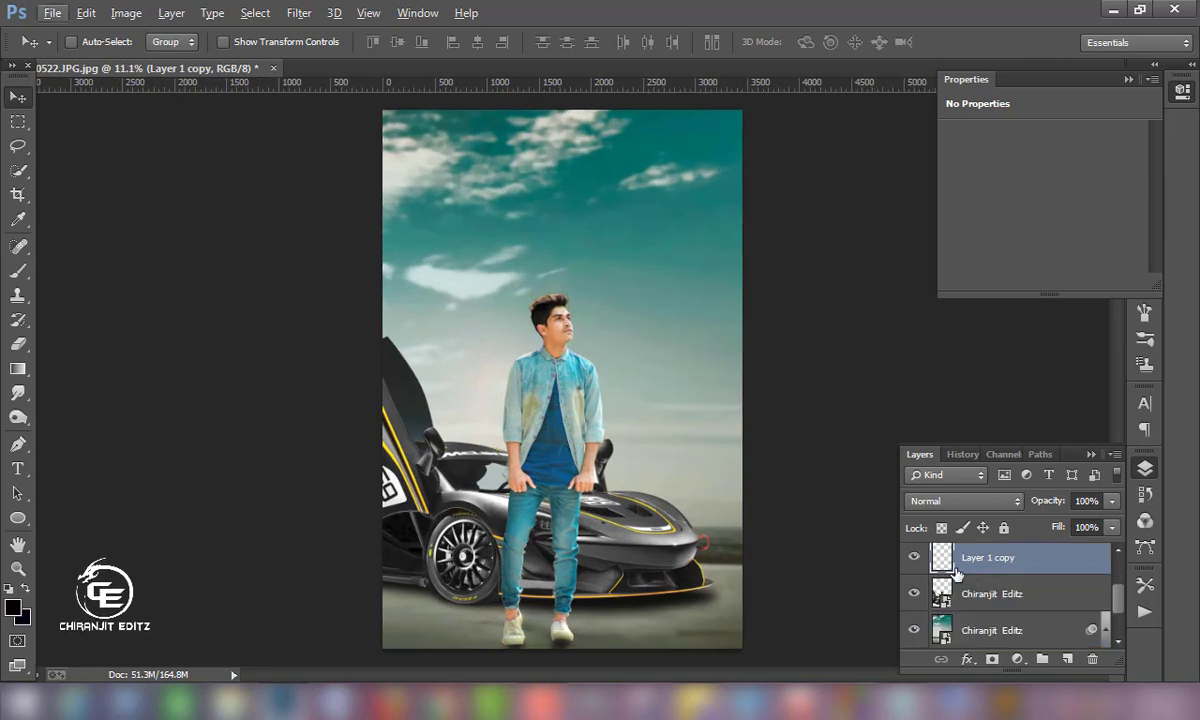
- Scale the boy's layer down to about 96.5% and lower him slightly
click(944, 597)
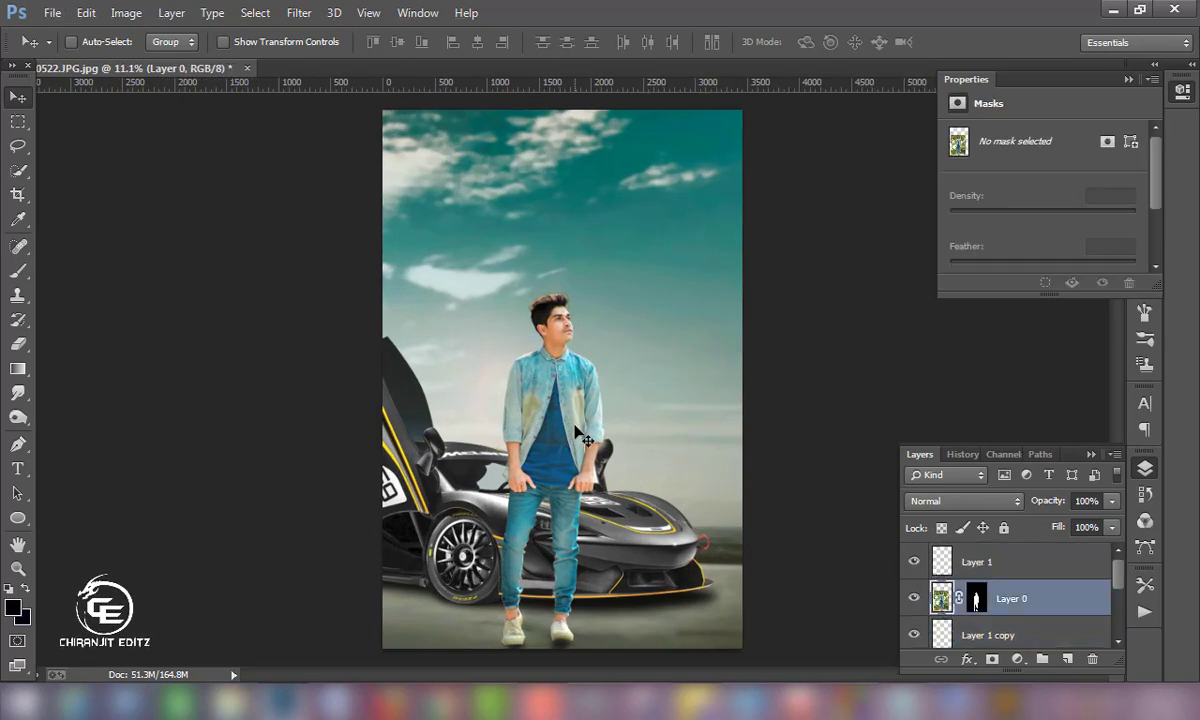
key(ctrl+t)
drag(691, 247, 682, 258)
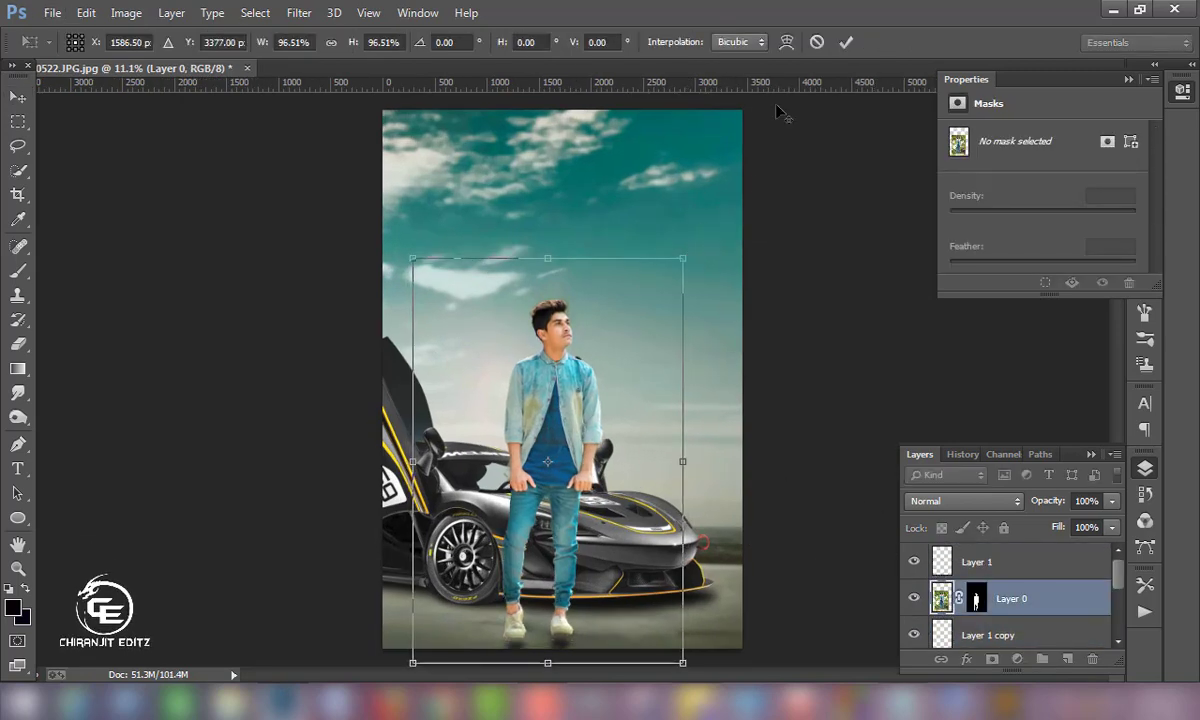
key(Return)
scroll(585, 243, up, 3)
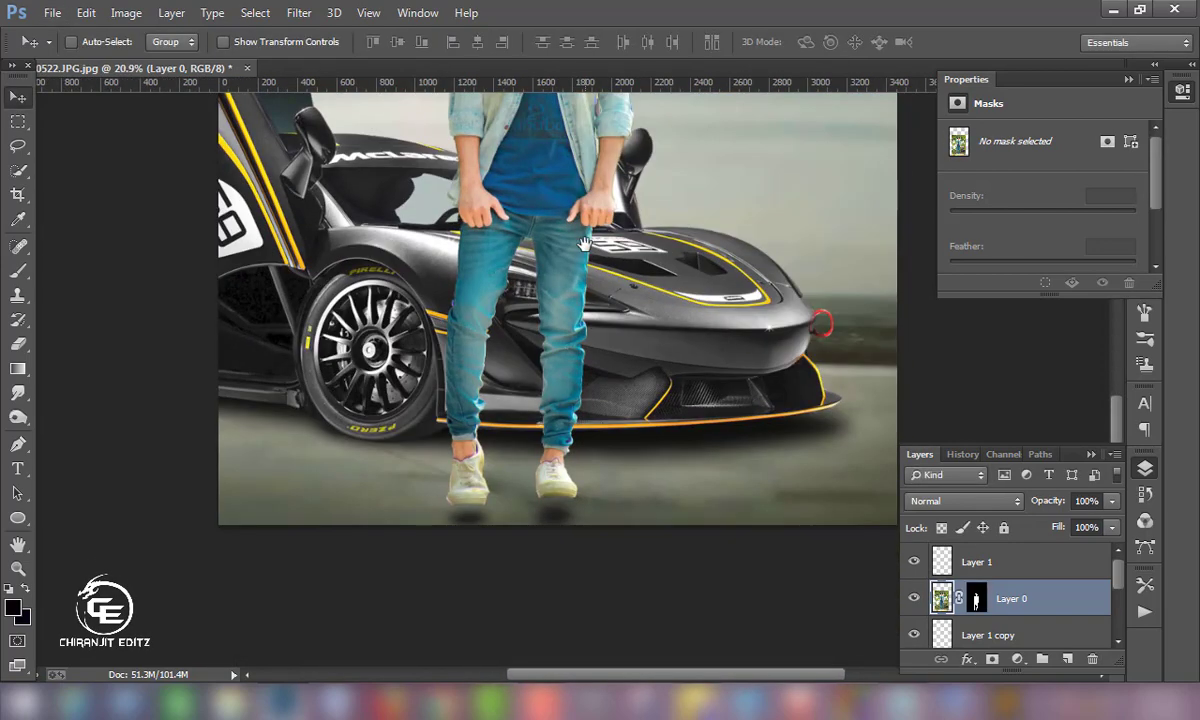
drag(566, 298, 570, 310)
- Move the car smart object down slightly to Y 2077 px
scroll(573, 313, down, 2)
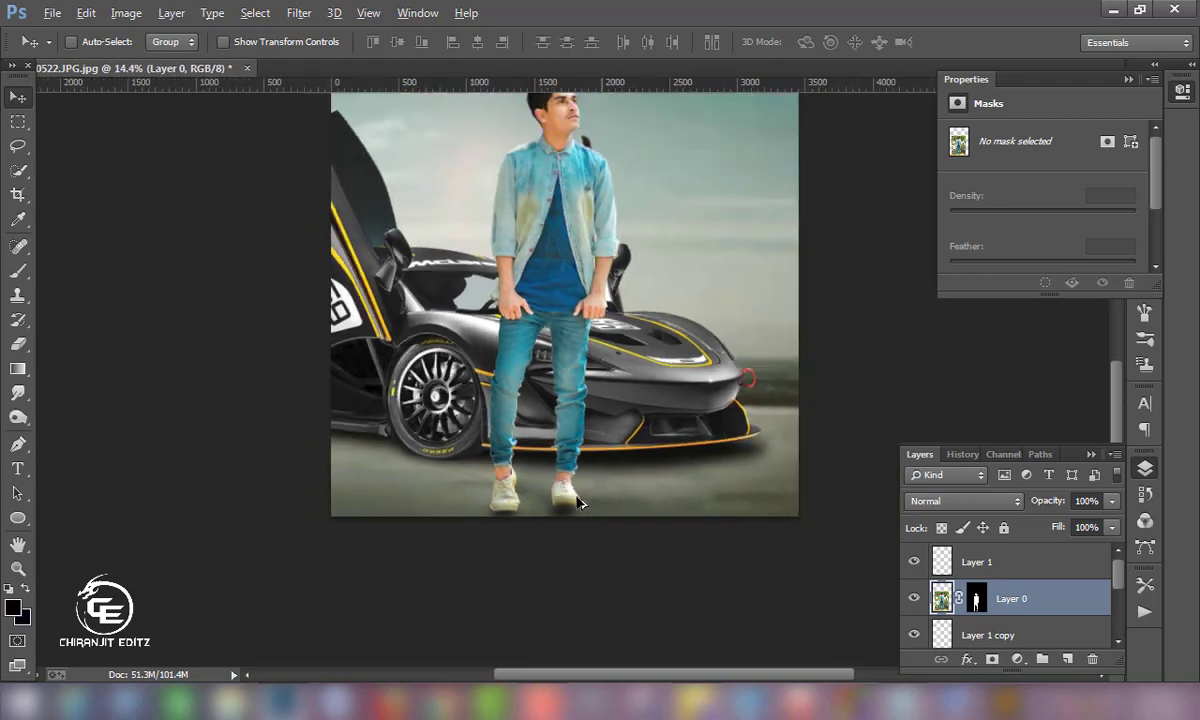
scroll(576, 500, down, 2)
scroll(963, 598, up, 1)
click(1030, 566)
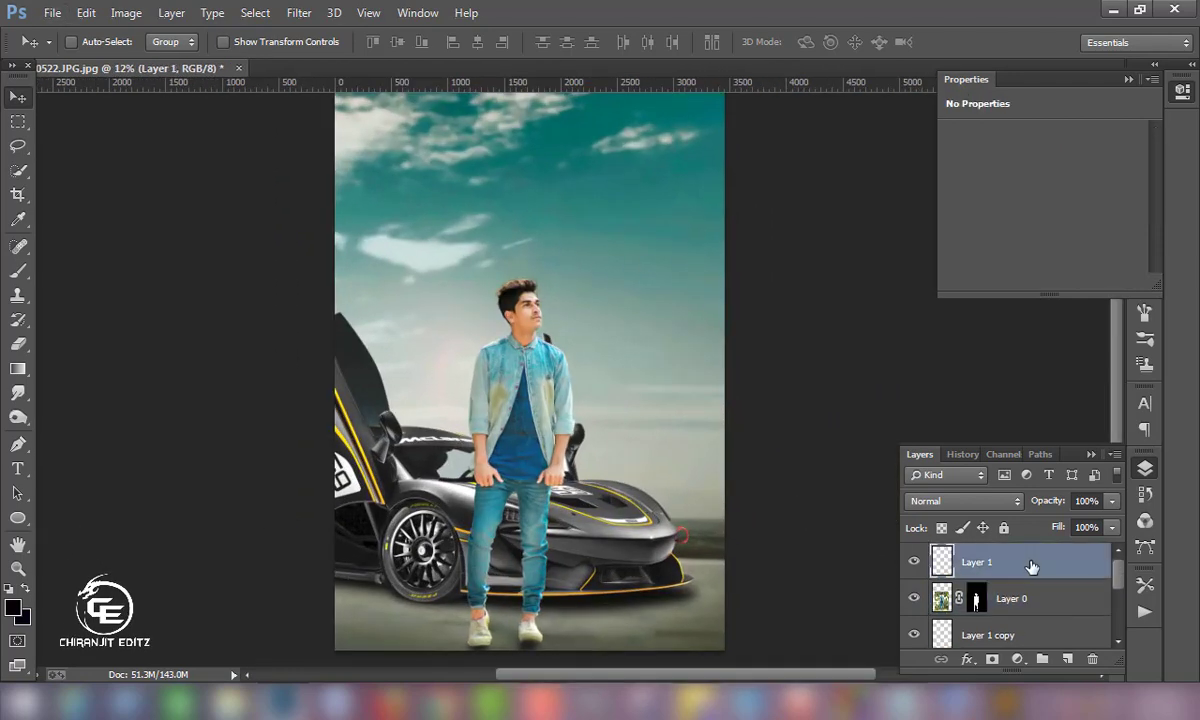
scroll(1000, 598, down, 2)
click(940, 600)
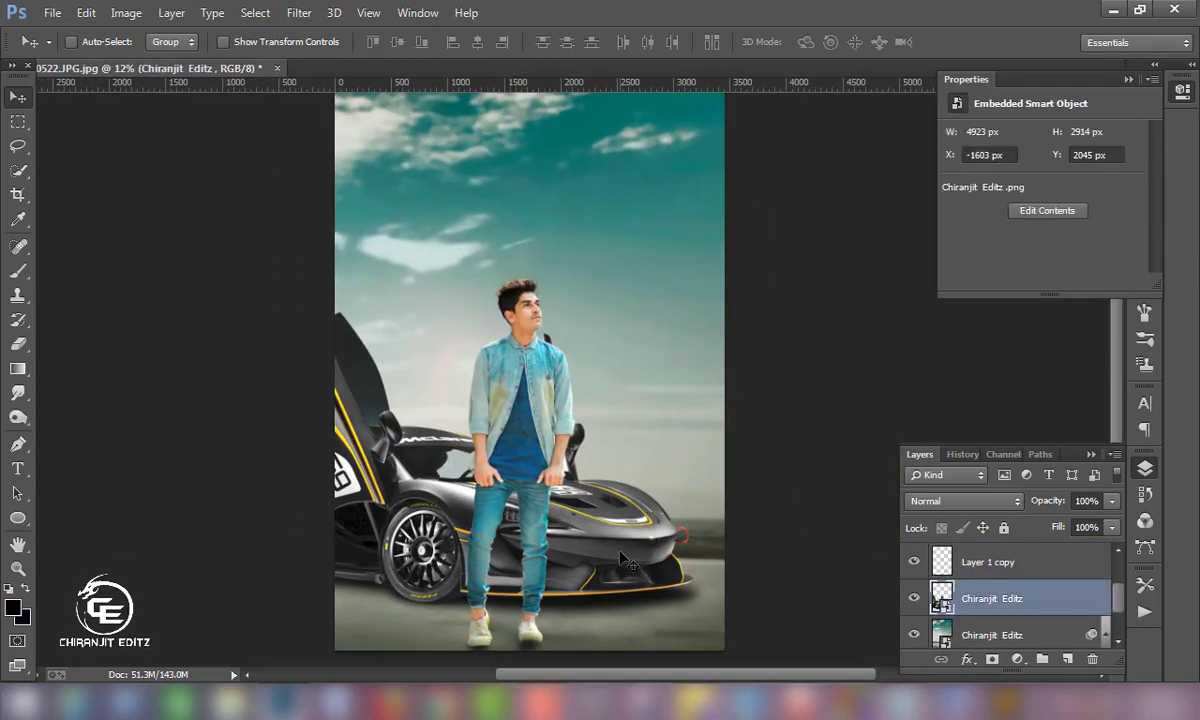
drag(621, 528, 621, 563)
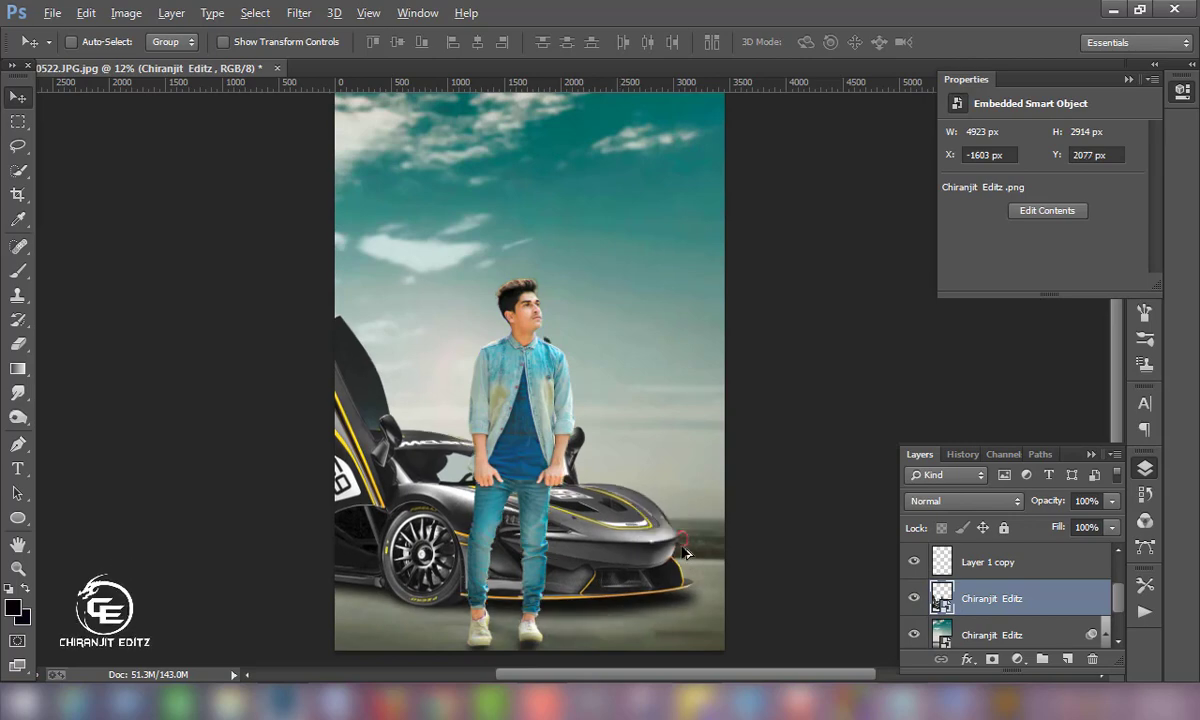
- Place the orange light image as an embedded layer and enlarge it over the canvas
click(1000, 562)
click(52, 12)
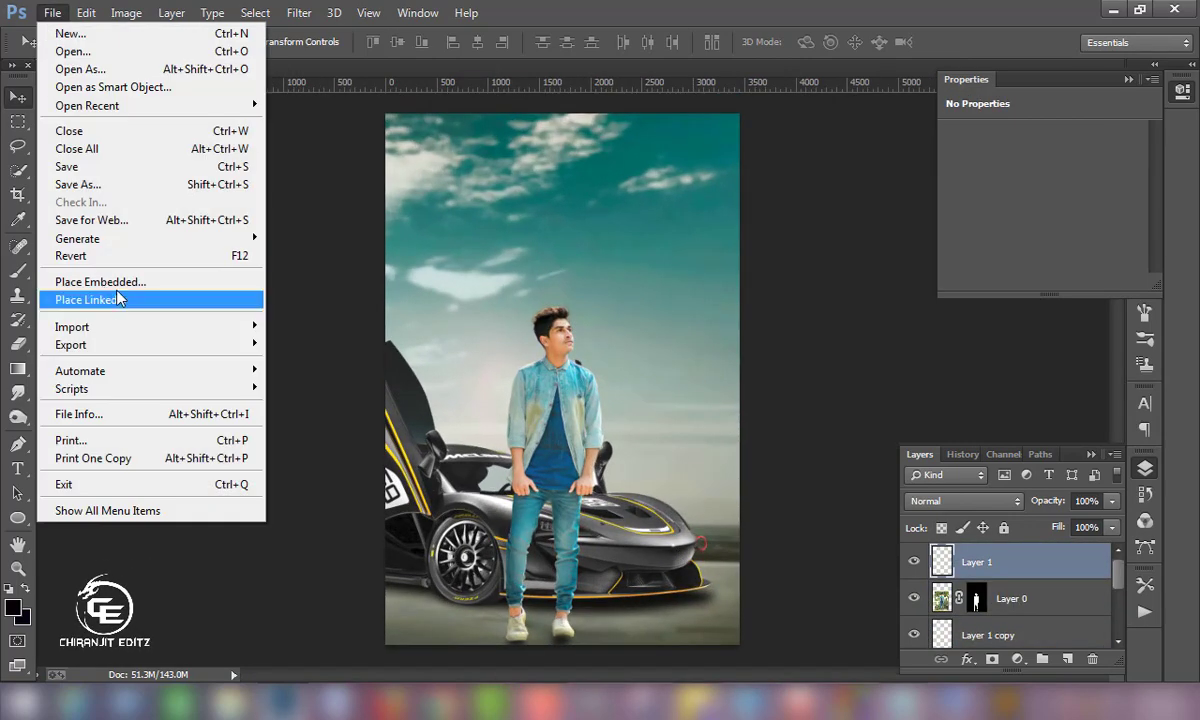
click(110, 282)
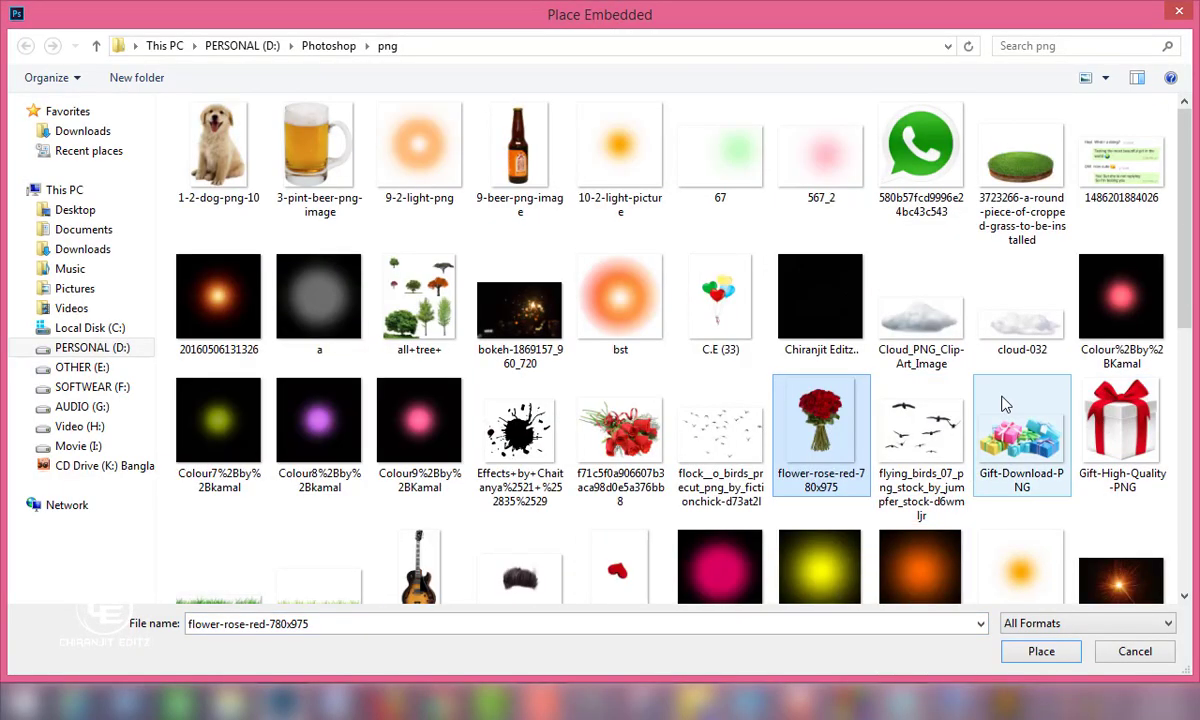
double_click(218, 296)
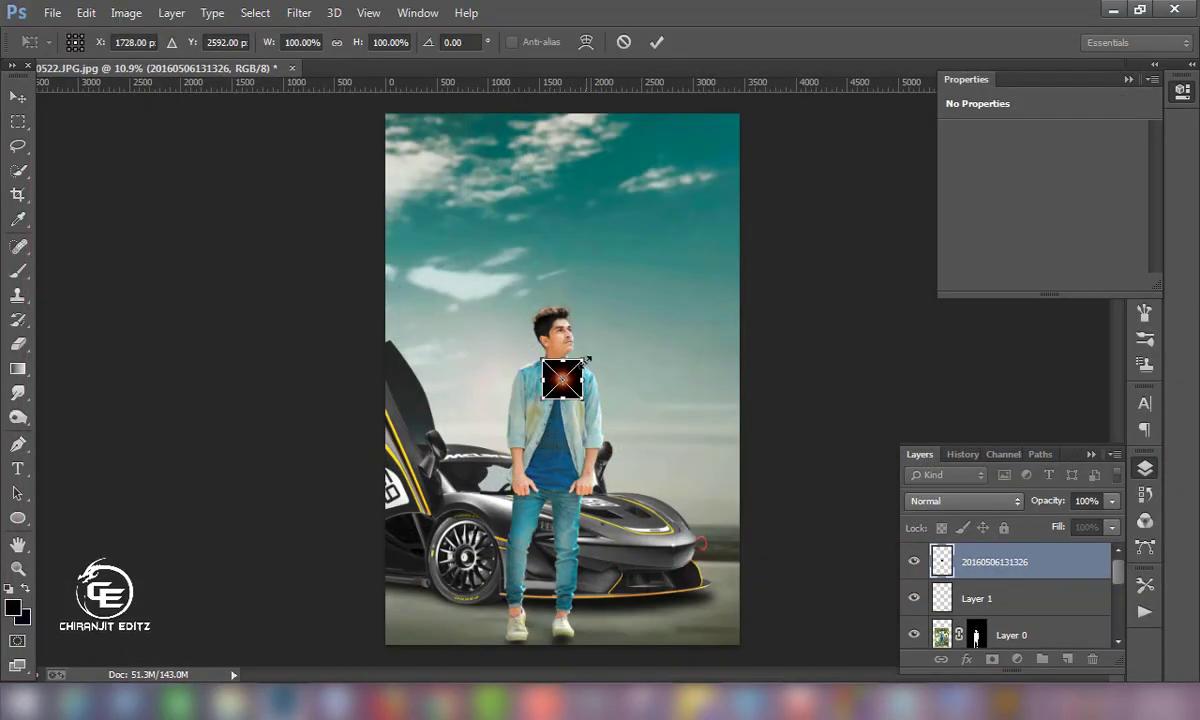
drag(587, 358, 737, 203)
click(657, 42)
- Set the glow to Screen mode, put it below the young man, and position it right of his head
click(962, 501)
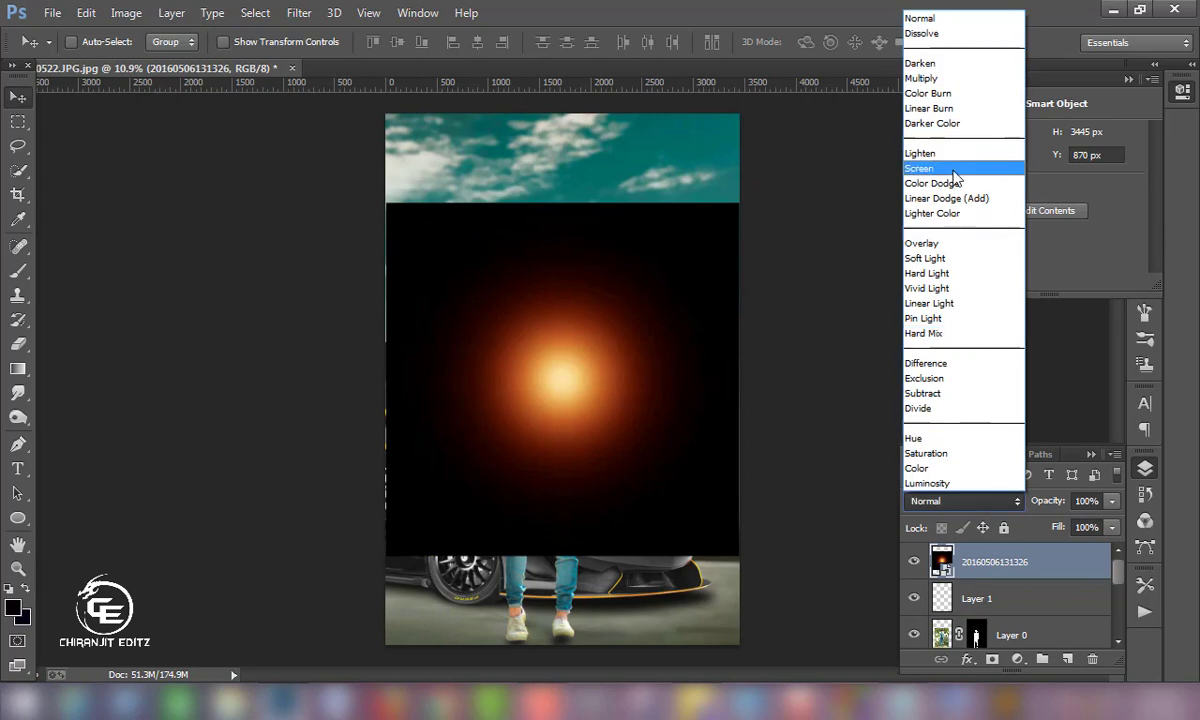
click(955, 168)
drag(560, 375, 640, 378)
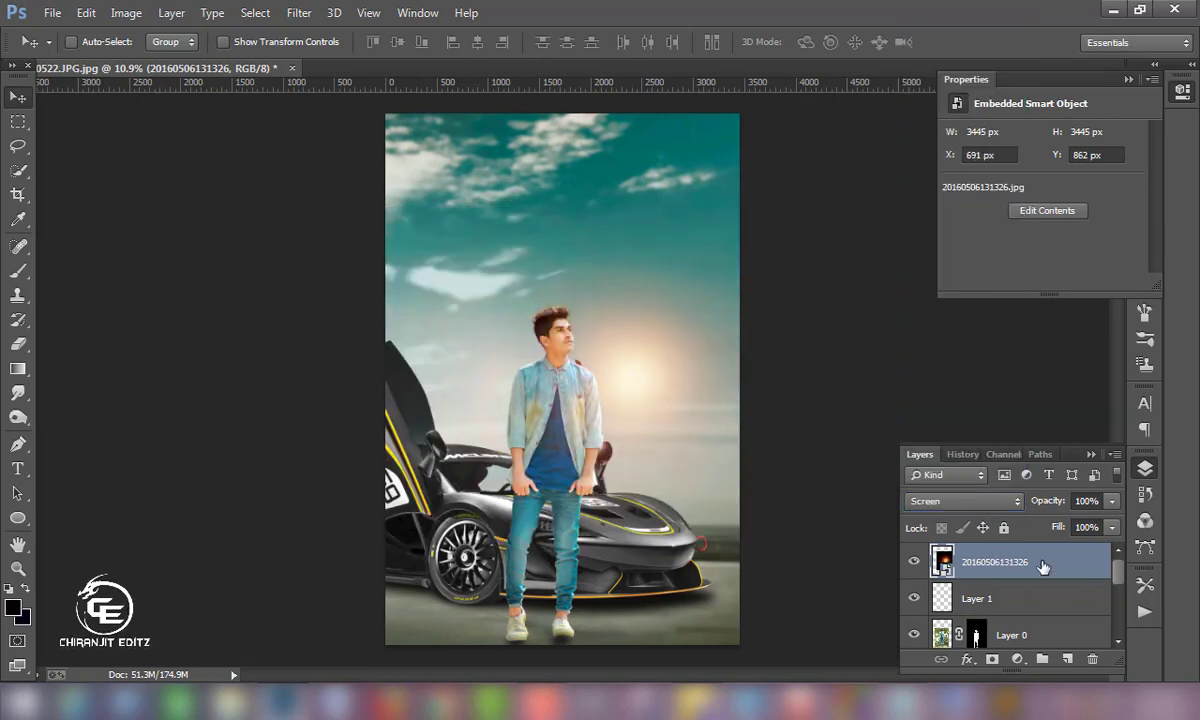
drag(1043, 567, 1030, 645)
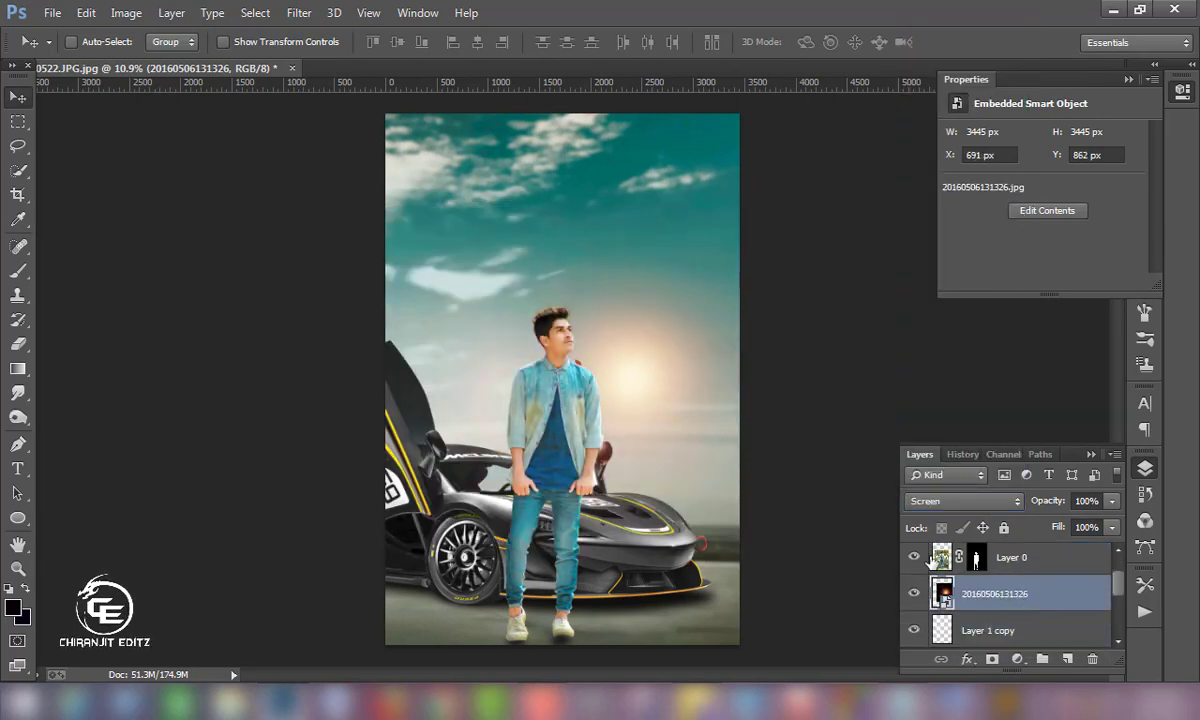
drag(670, 405, 662, 396)
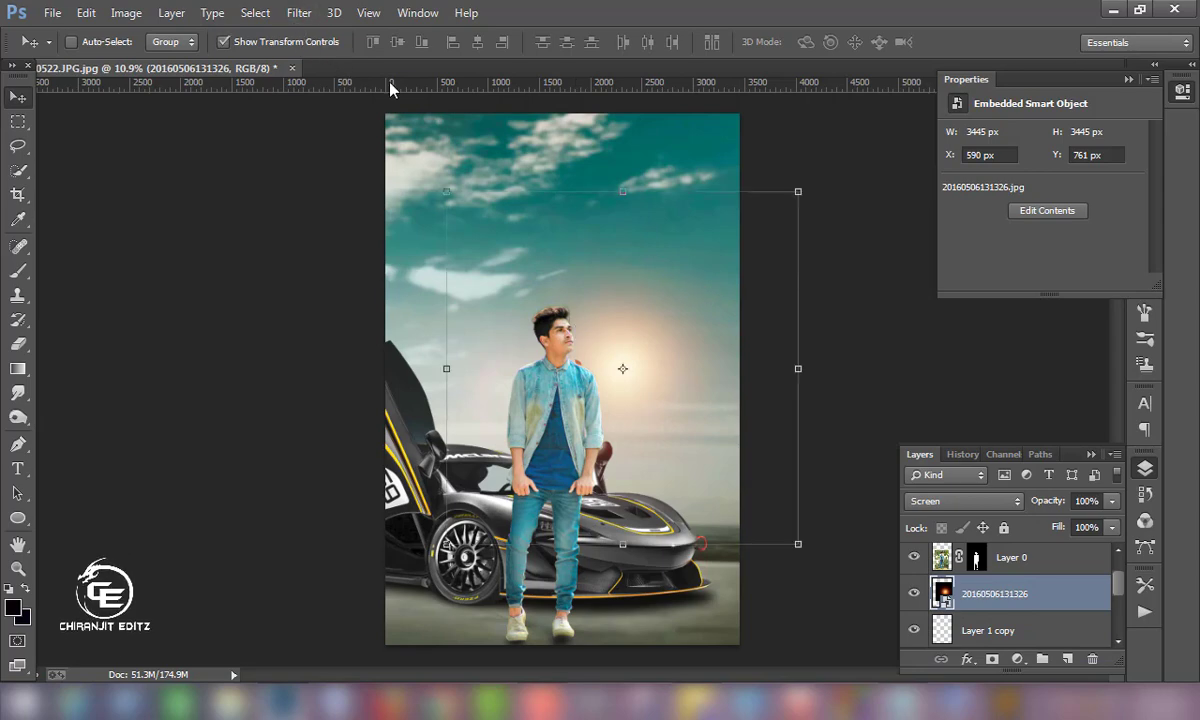
key(ctrl+t)
mouse_move(606, 299)
mouse_down()
mouse_move(660, 390)
mouse_move(637, 396)
mouse_up()
key(Return)
mouse_move(642, 450)
mouse_down()
mouse_move(672, 455)
mouse_move(635, 402)
mouse_up()
- Soften the sun glow layer with a Gaussian Blur
click(299, 12)
click(616, 376)
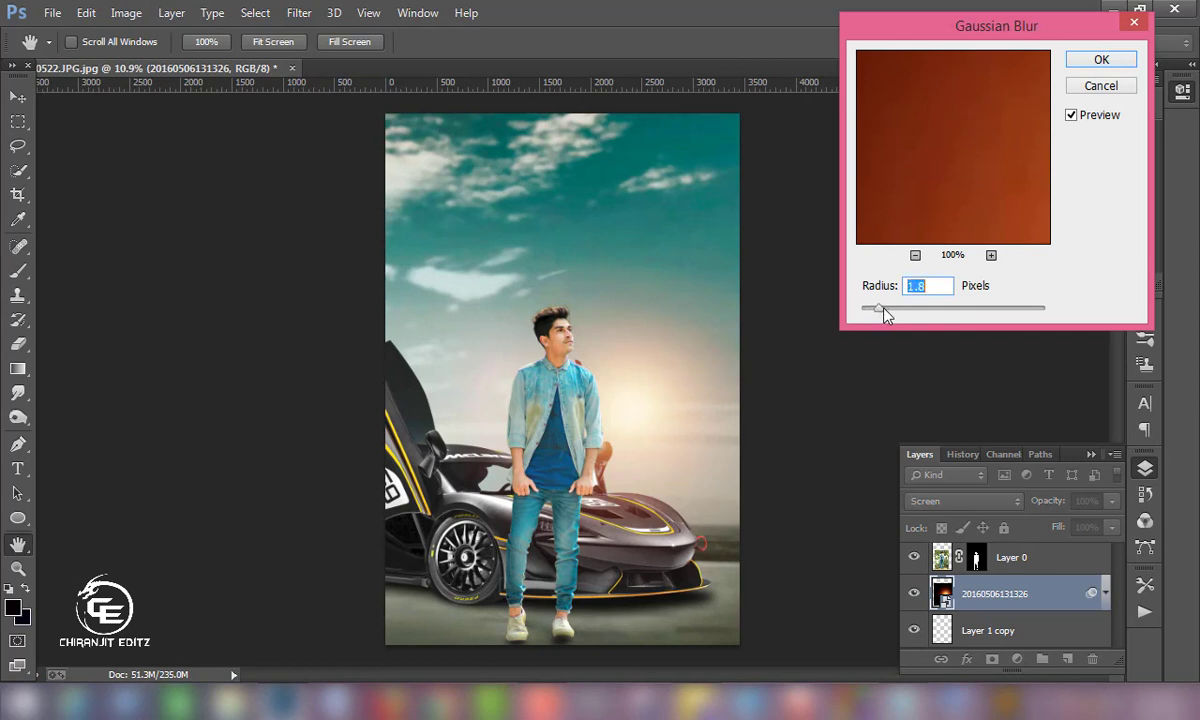
click(1103, 61)
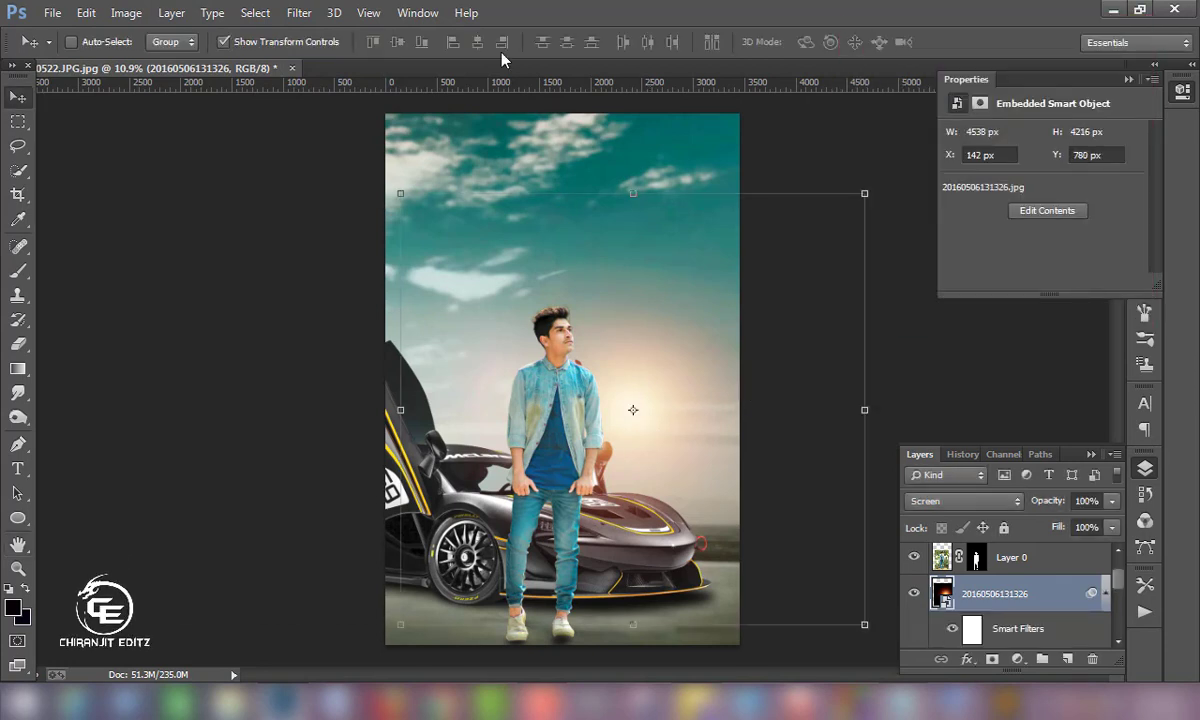
click(224, 42)
- Add a new empty layer and apply Layer 0's mask into the young man's layer
key(ctrl+shift+alt+n)
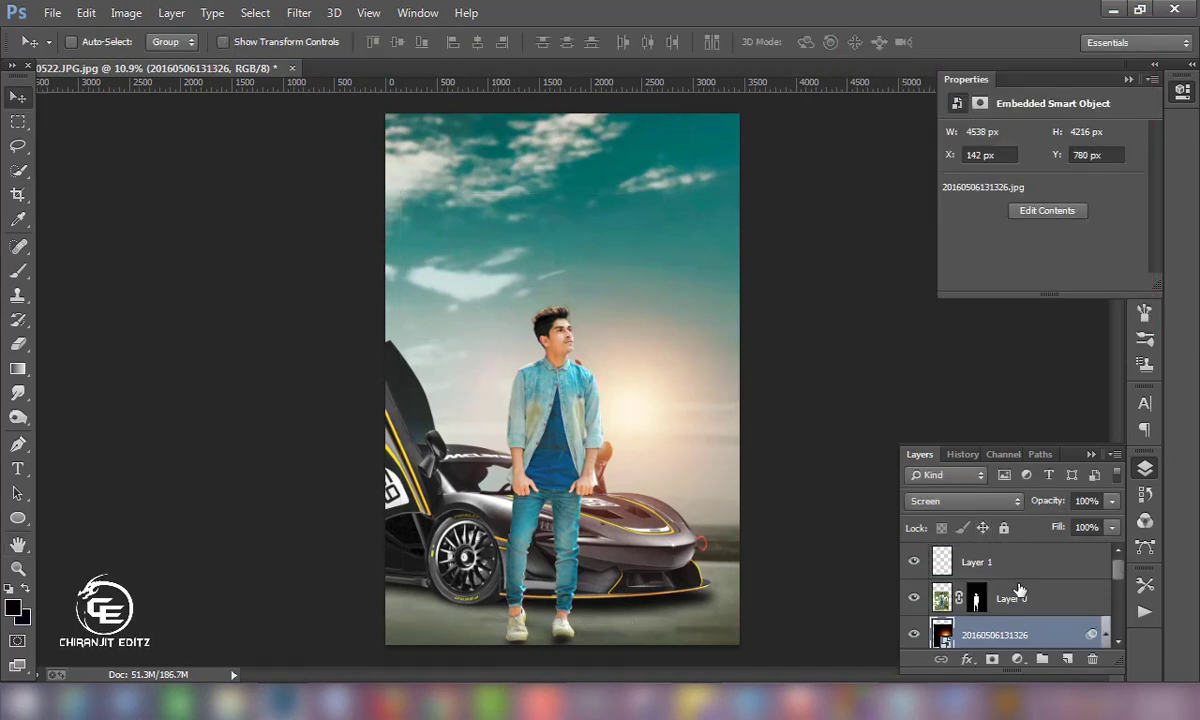
click(977, 598)
right_click(977, 600)
click(1031, 461)
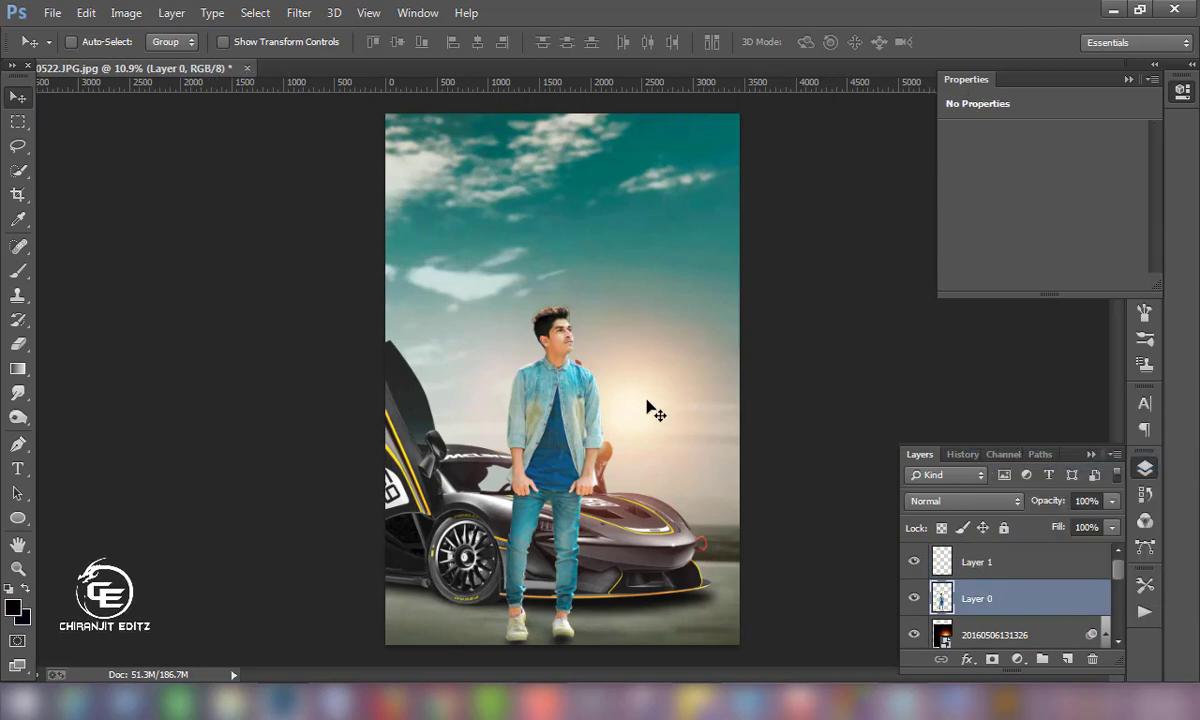
scroll(540, 390, up, 3)
scroll(537, 390, up, 2)
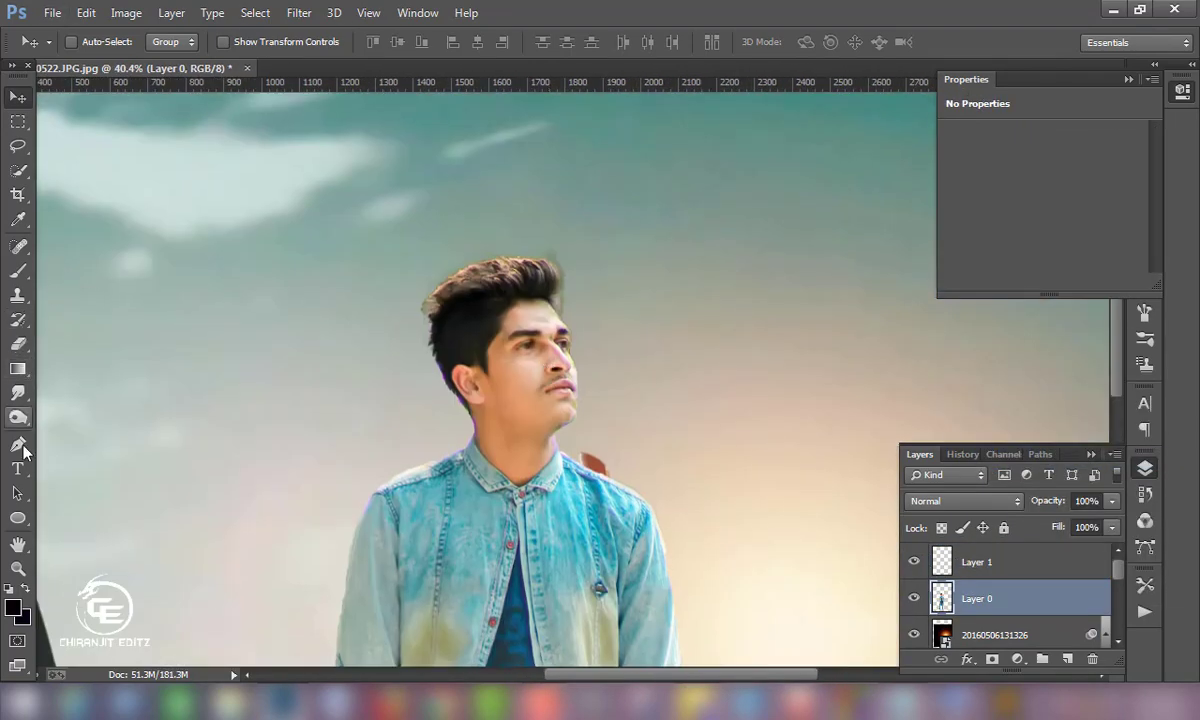
- Smudge the hair tips upward at 88% strength with a 34 px scattered brush
click(18, 393)
right_click(479, 238)
scroll(600, 420, down, 5)
double_click(545, 433)
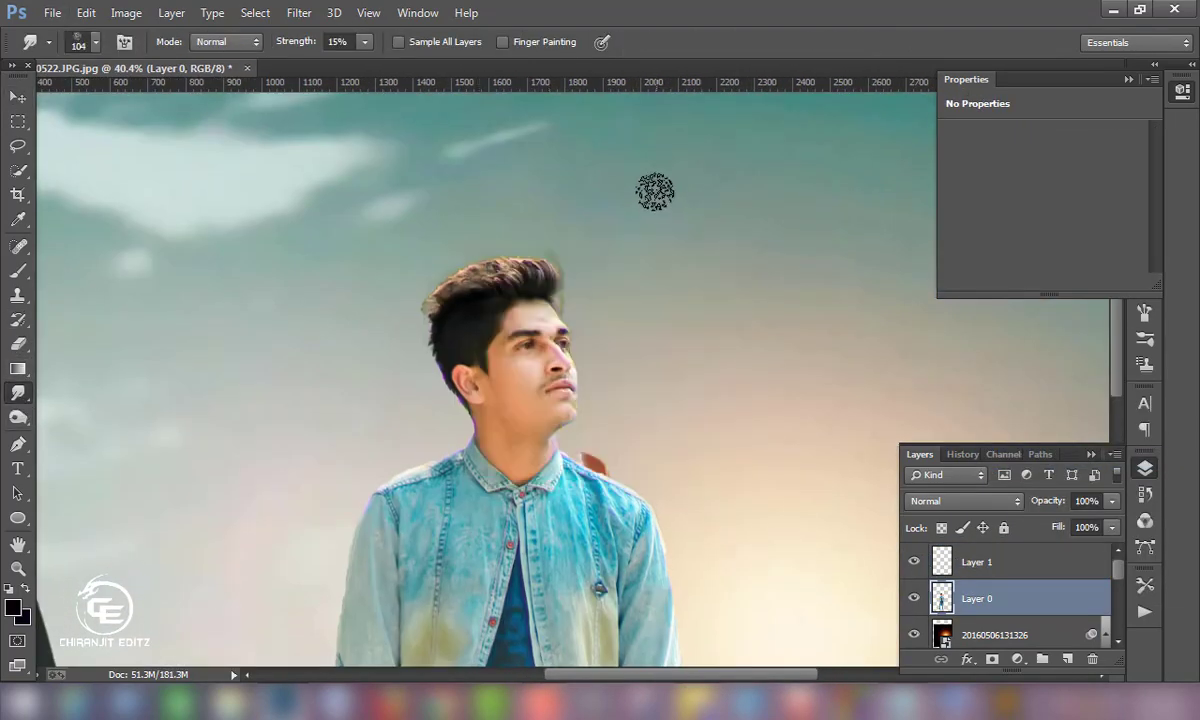
click(85, 46)
key(Return)
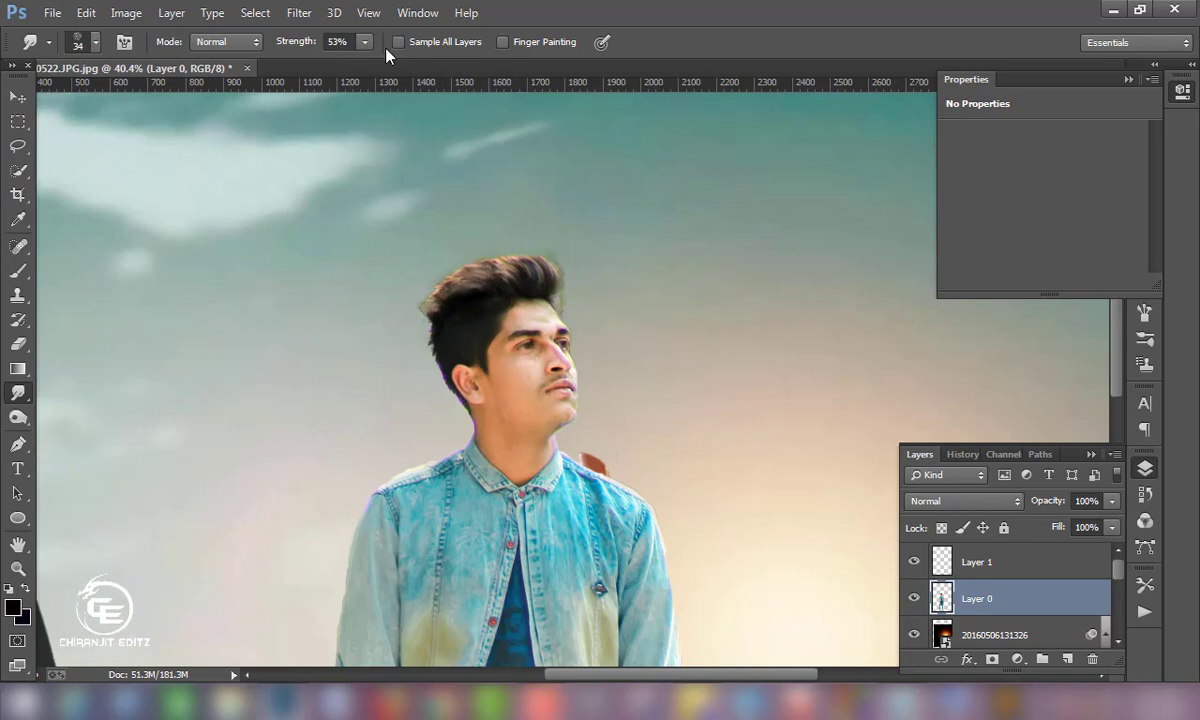
drag(551, 290, 537, 253)
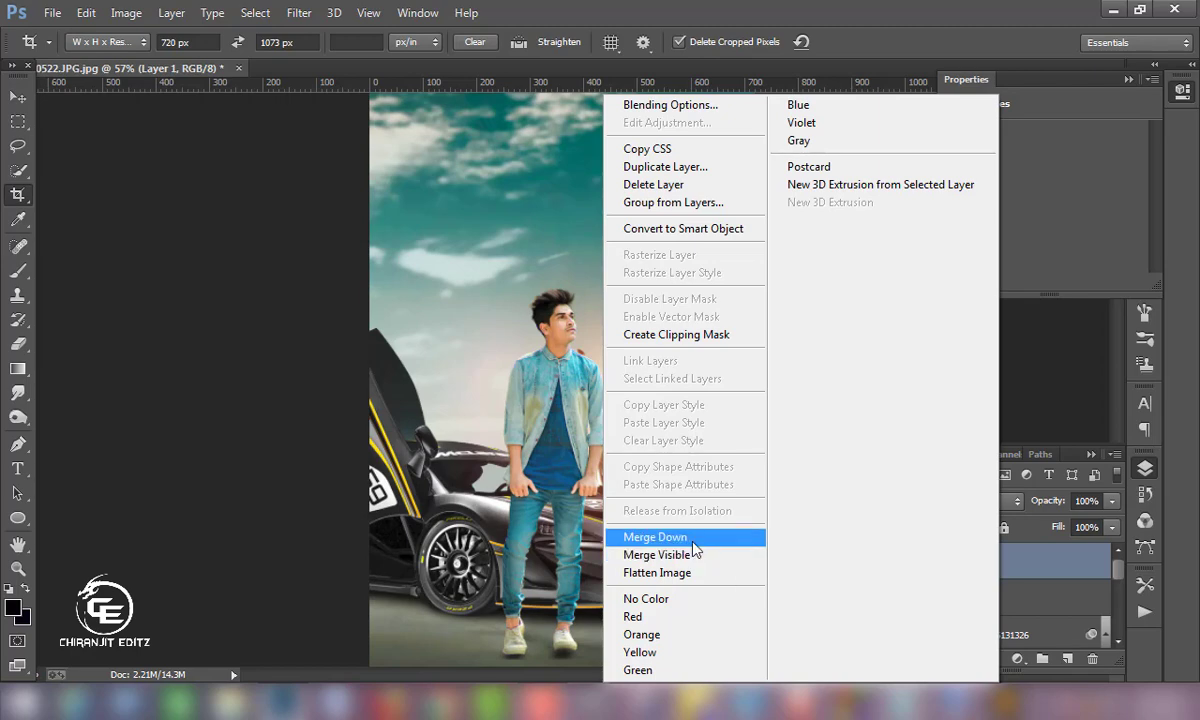
- Merge the layers down, then raise Camera Raw exposure to +0.20 and adjust Oranges/Yellows luminance
click(690, 537)
click(298, 13)
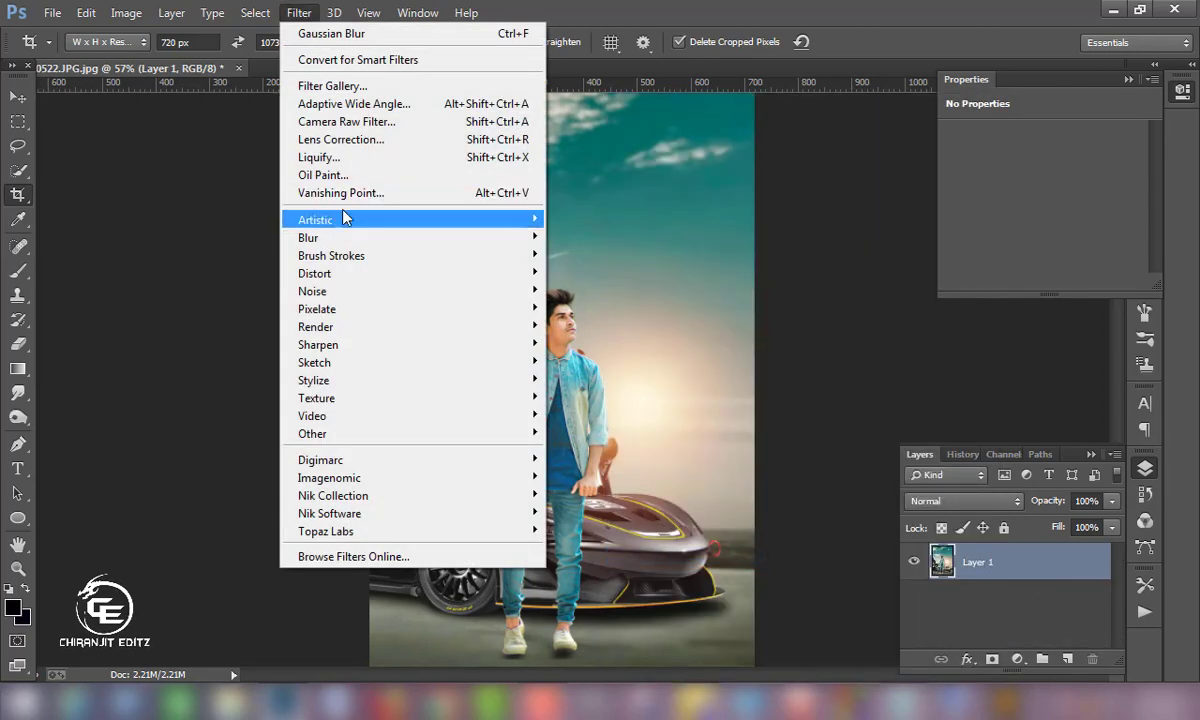
click(460, 118)
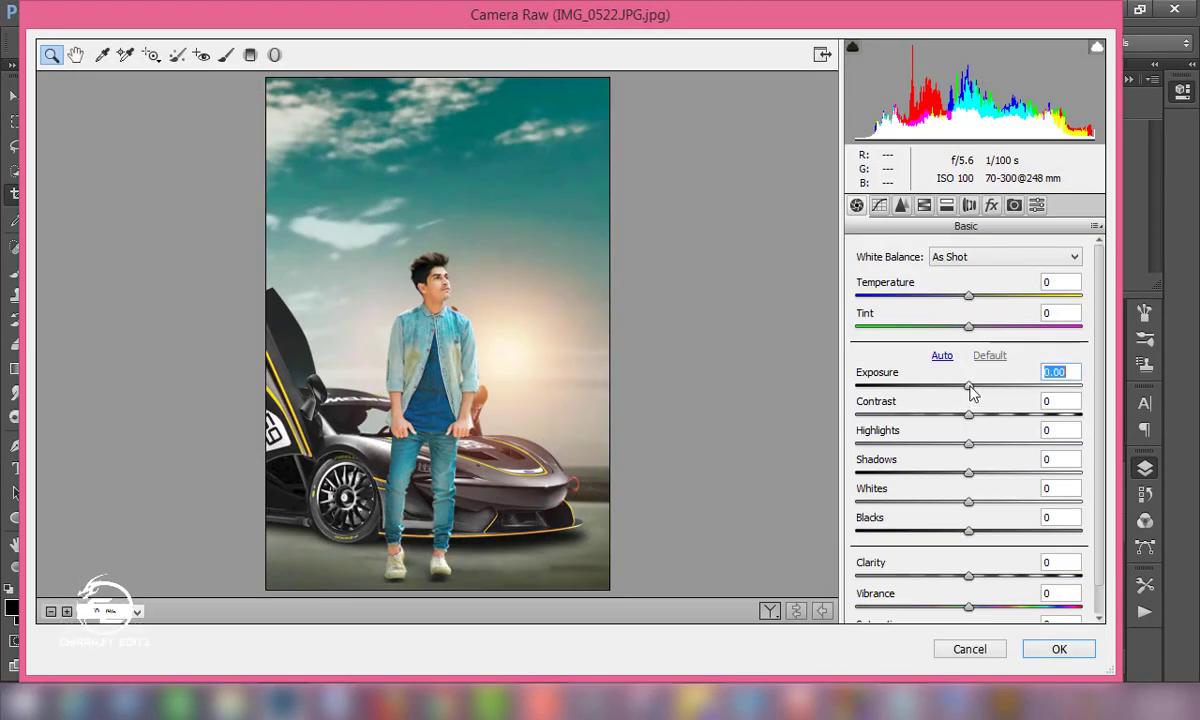
drag(970, 386, 976, 386)
click(924, 205)
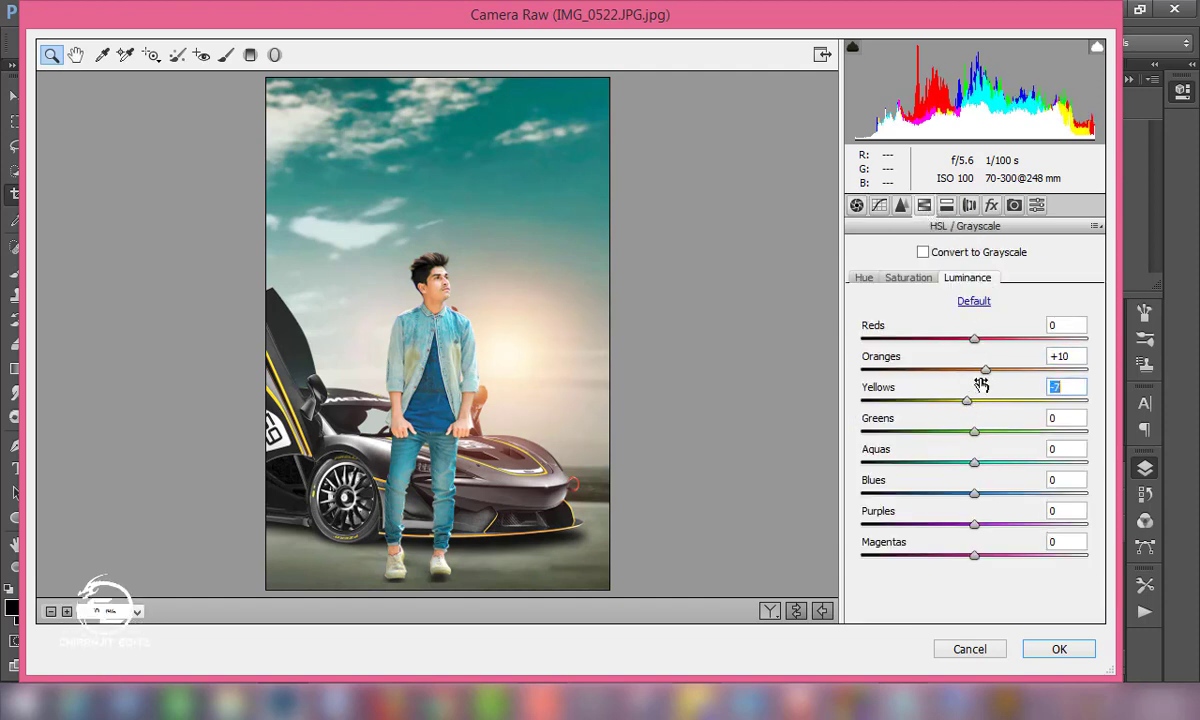
click(985, 370)
click(901, 205)
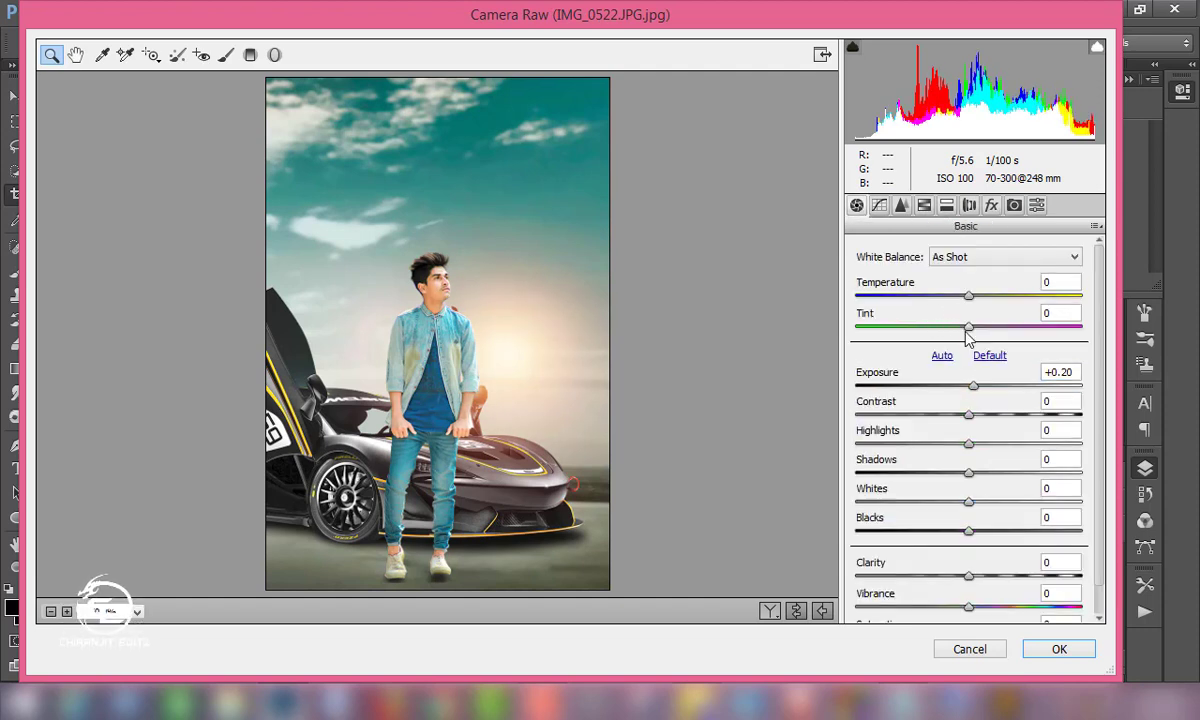
- Set temperature -8, tint +12 and a -31 post-crop vignette, then apply the grade
mouse_move(969, 296)
mouse_down()
mouse_move(952, 302)
mouse_move(978, 300)
mouse_move(957, 300)
mouse_move(986, 333)
mouse_up()
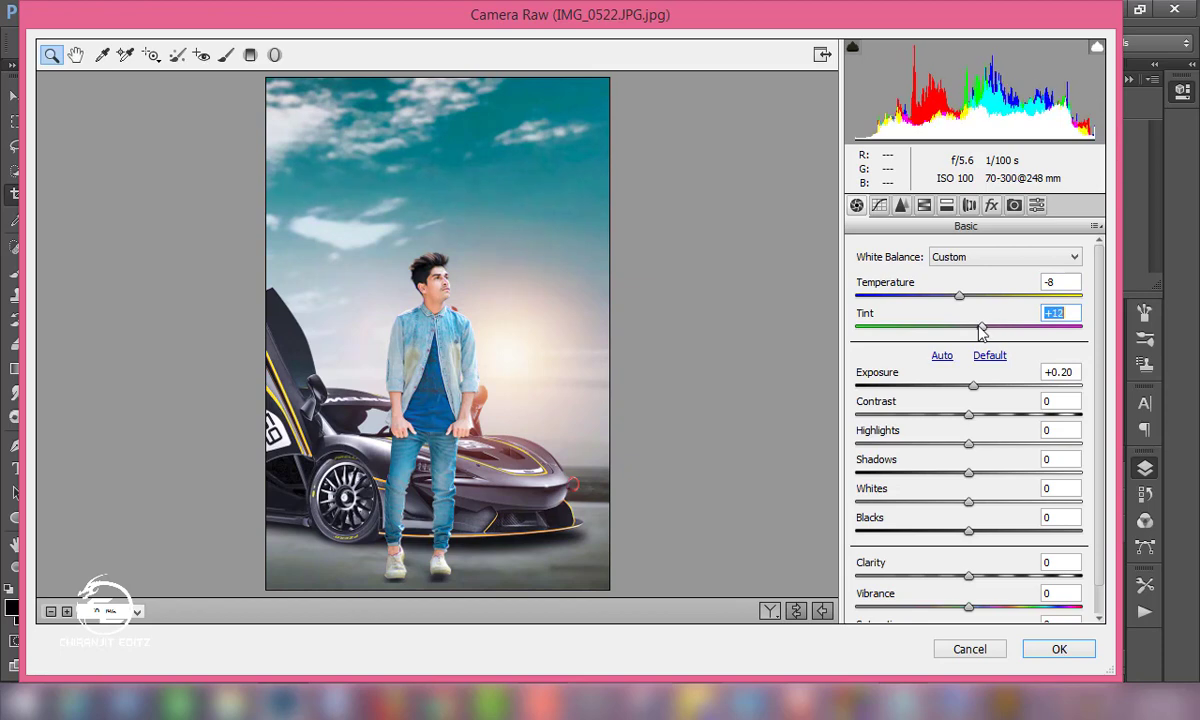
click(1036, 205)
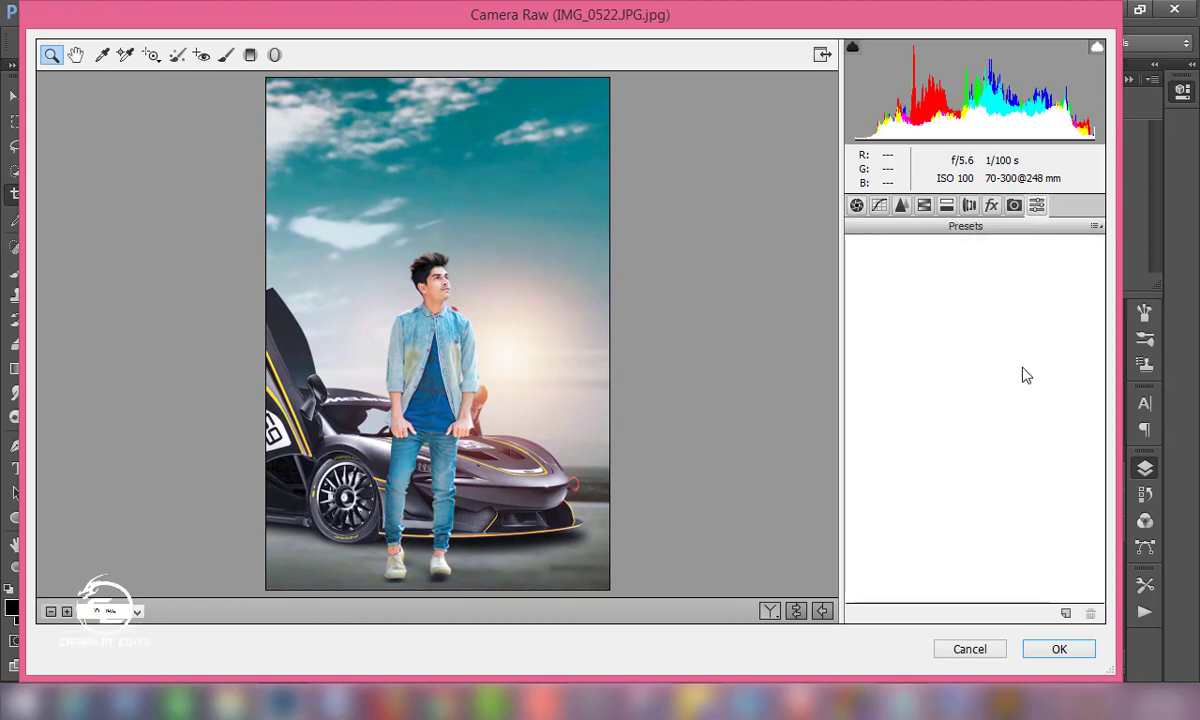
click(991, 205)
drag(976, 452, 942, 453)
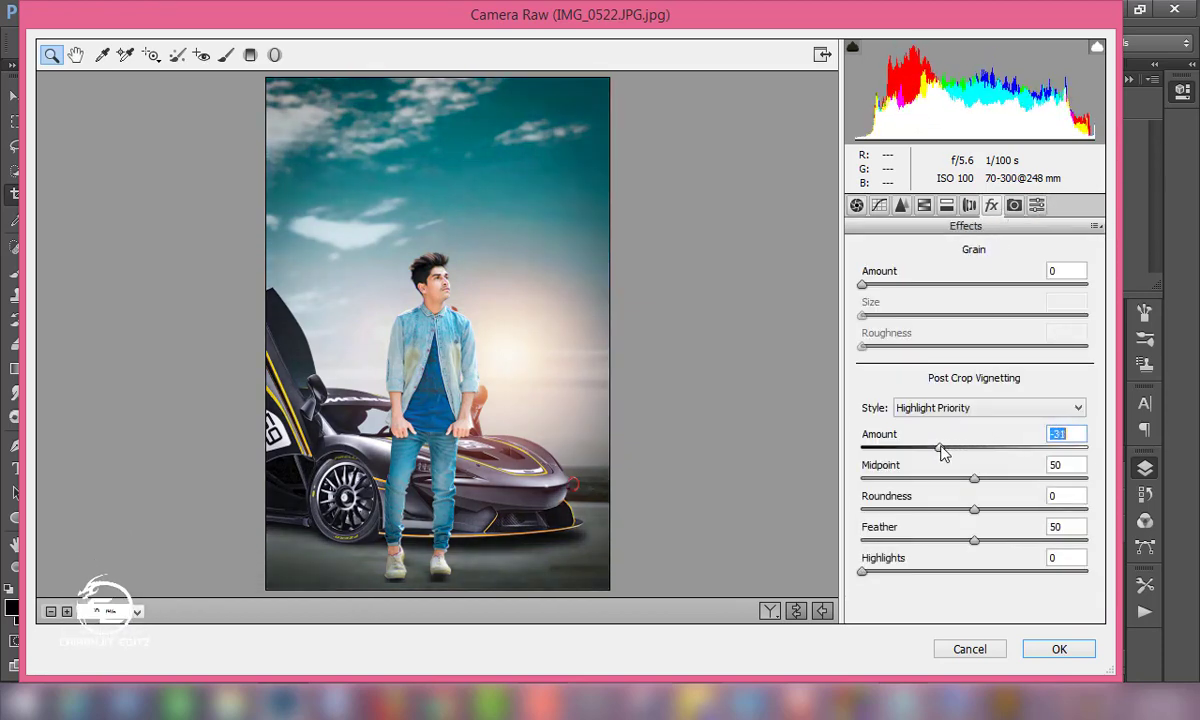
click(1070, 653)
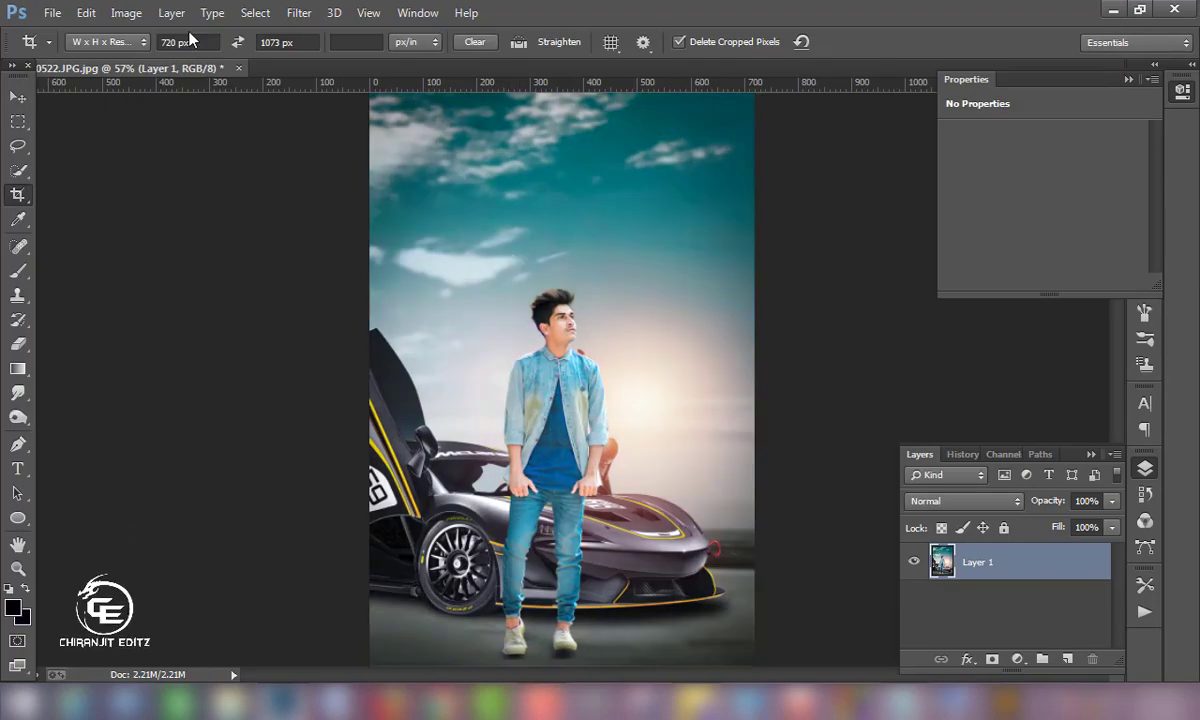
- Raise contrast to 14 with brightness near 0 using Brightness/Contrast
click(126, 12)
click(395, 50)
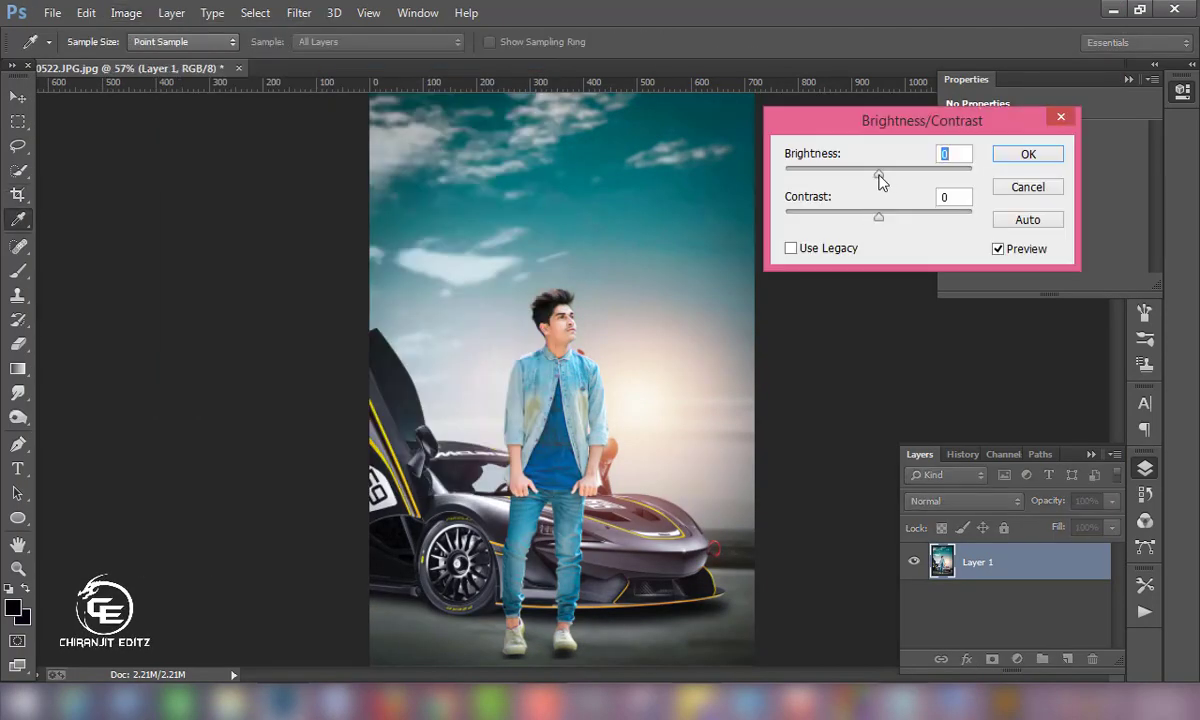
drag(880, 176, 874, 172)
drag(880, 216, 892, 219)
drag(876, 174, 879, 173)
key(Return)
key(c)
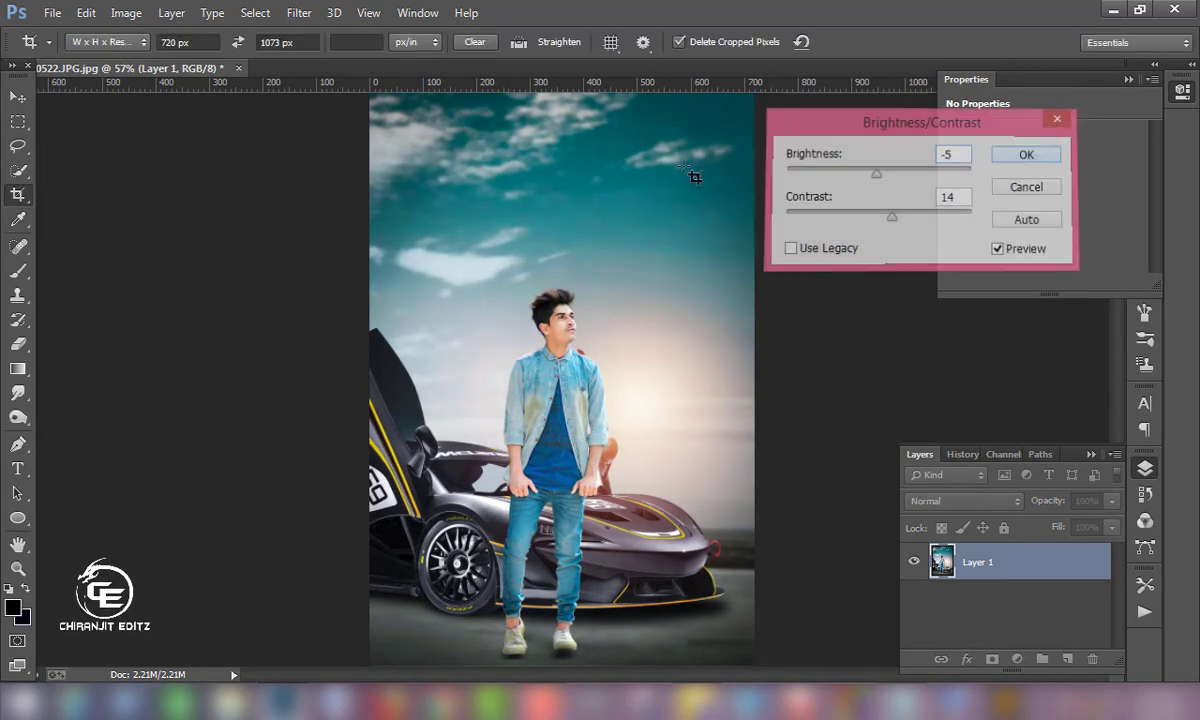
- Apply a second Camera Raw pass: temperature -4, tint toward pink, -10 vignette
click(298, 13)
click(346, 121)
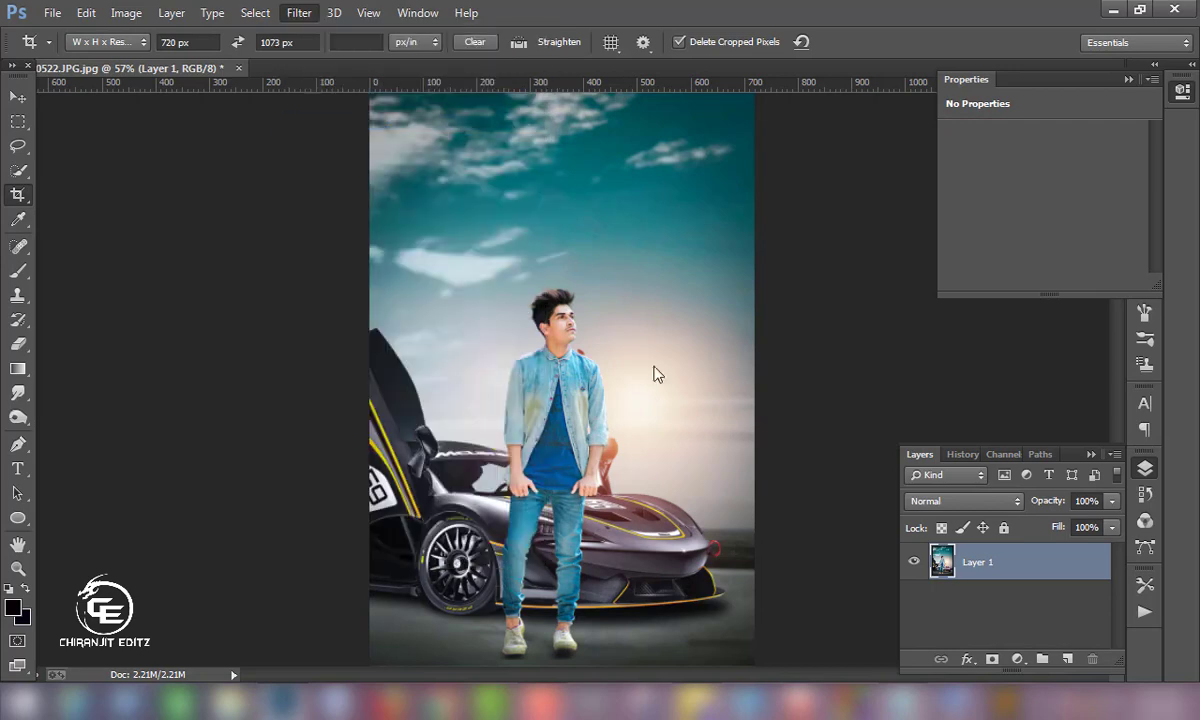
drag(969, 298, 964, 298)
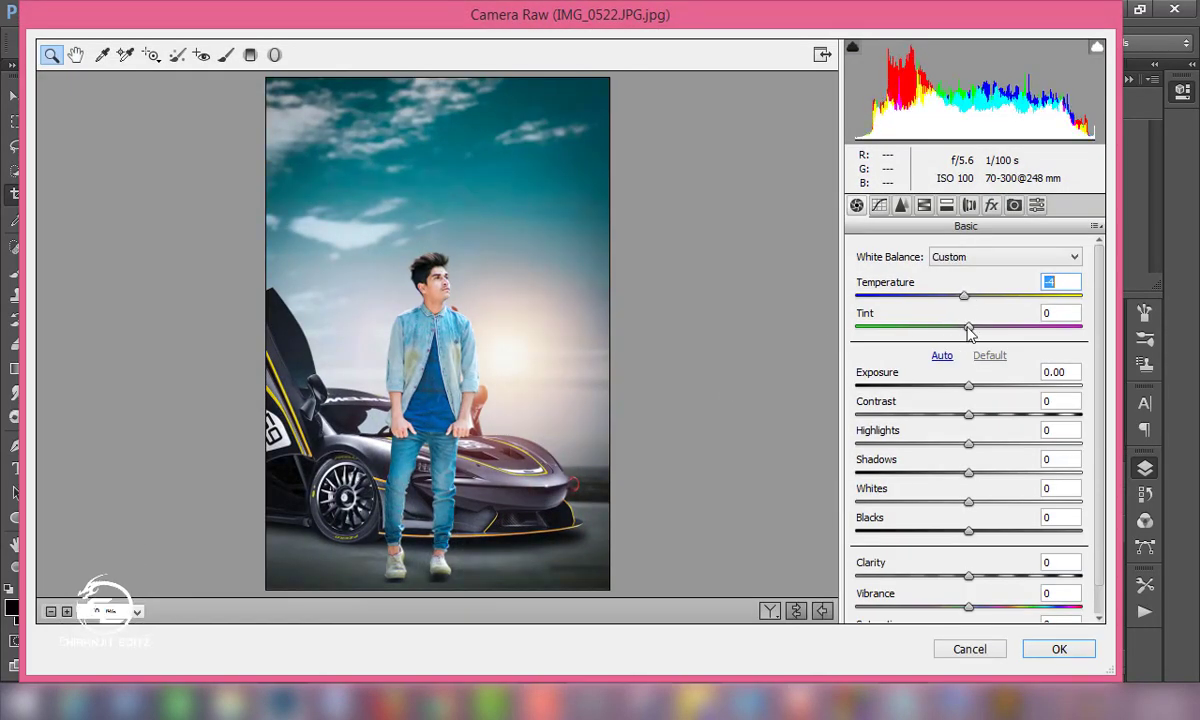
mouse_move(969, 330)
mouse_down()
mouse_move(956, 332)
mouse_move(980, 332)
mouse_up()
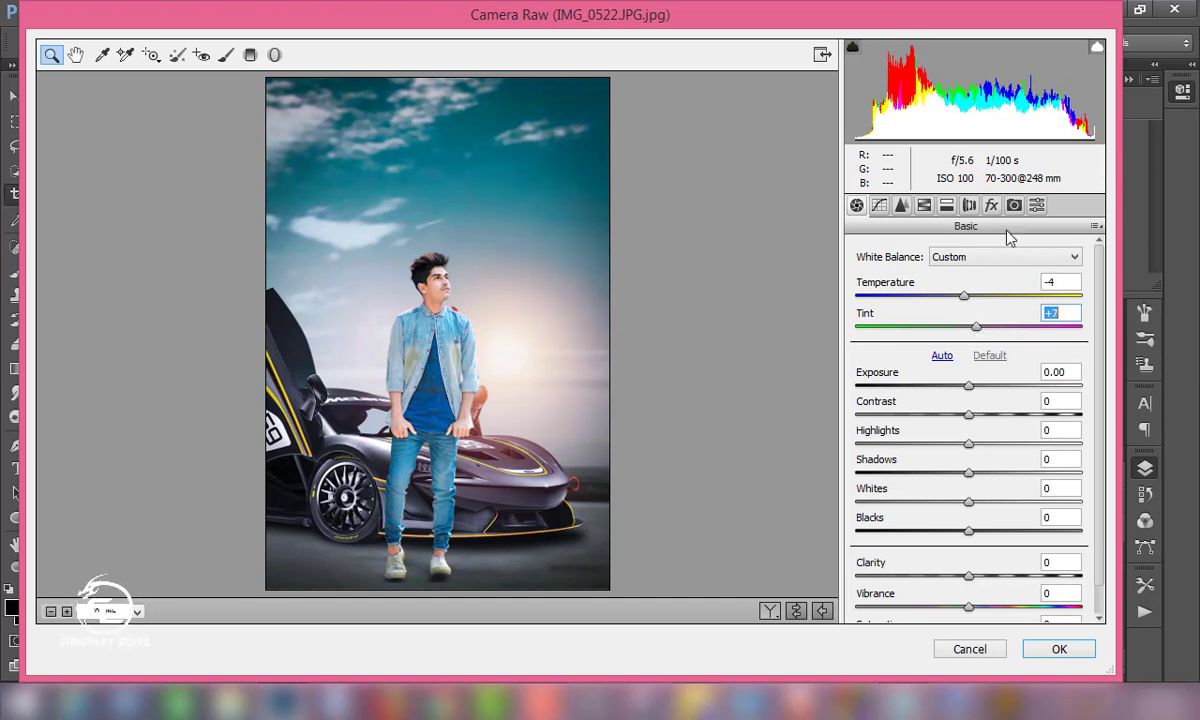
click(991, 205)
drag(976, 452, 964, 451)
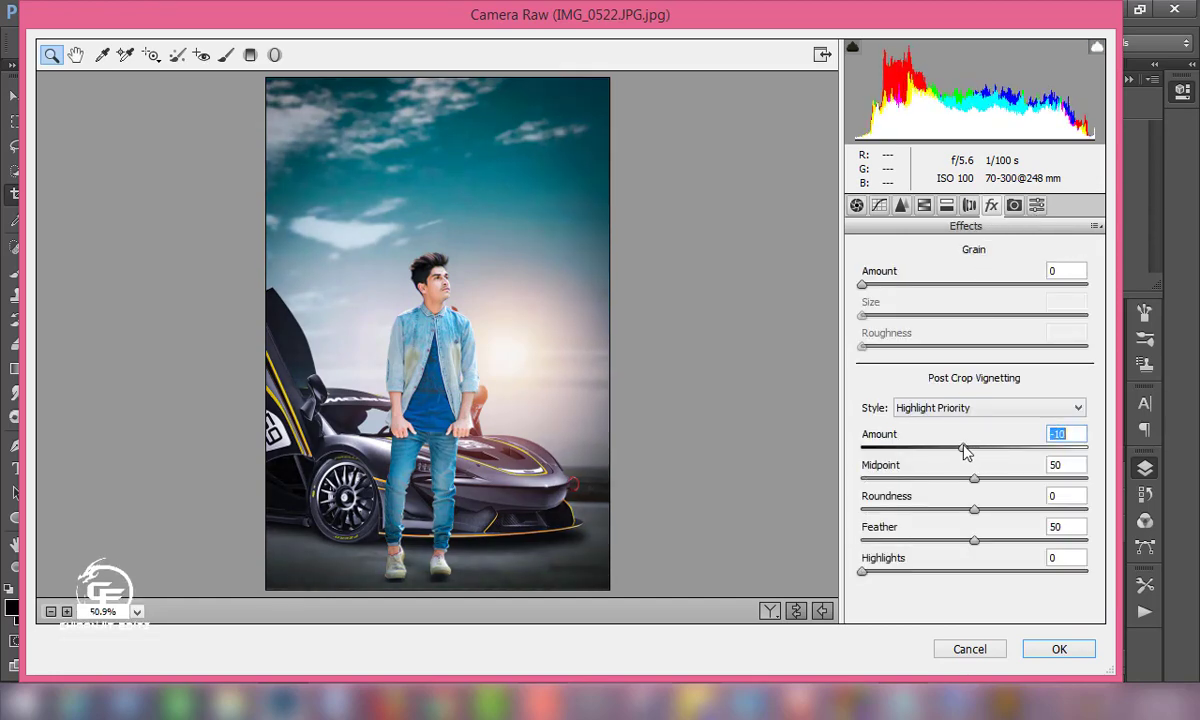
click(1083, 652)
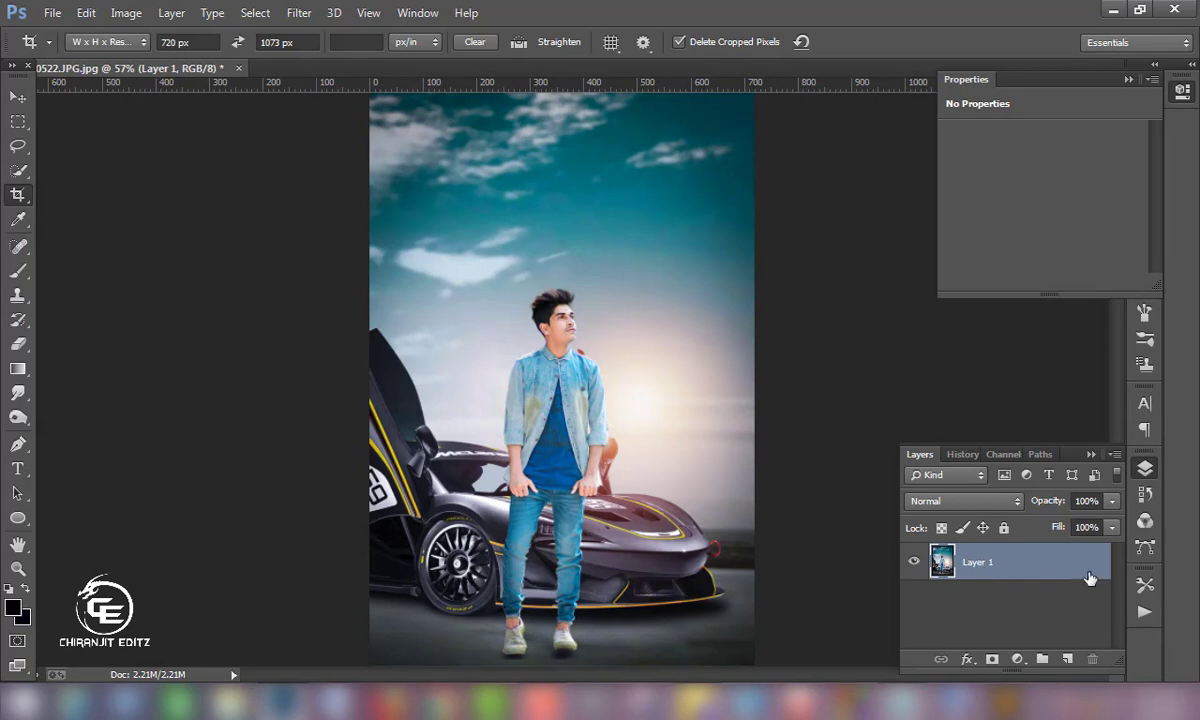
- Give Layer 1 a near-white 3 px Stroke layer style positioned Center
double_click(1090, 578)
click(511, 398)
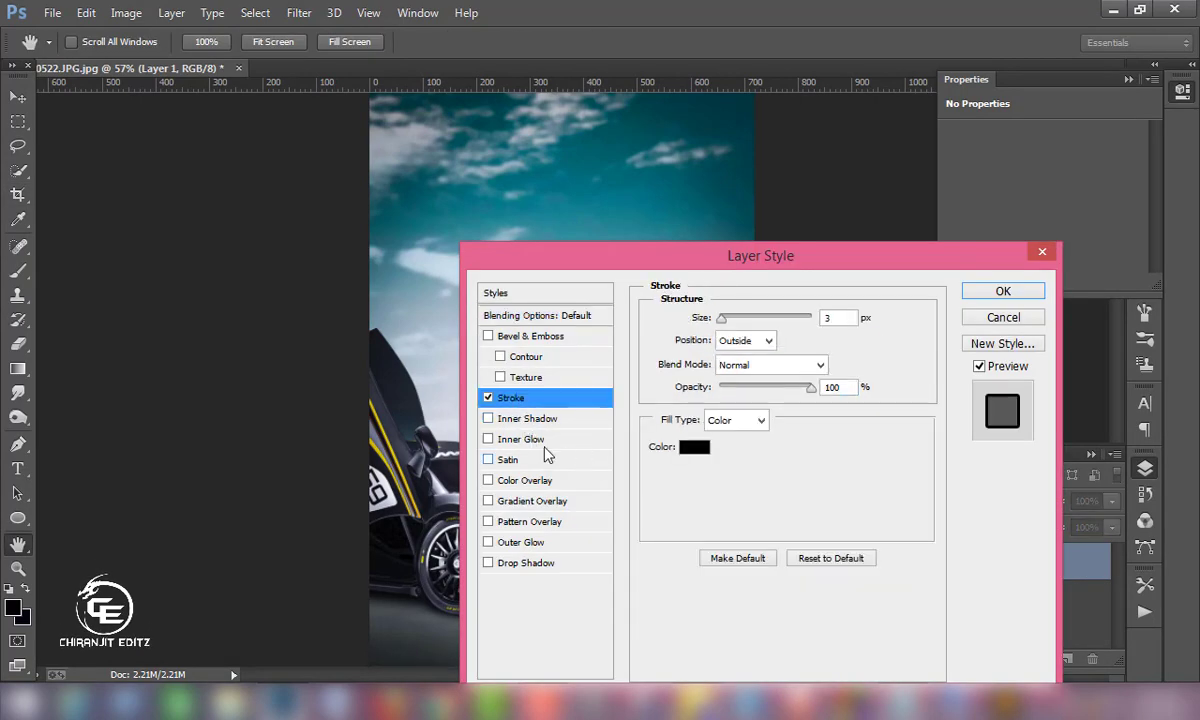
click(694, 447)
click(652, 56)
click(1076, 44)
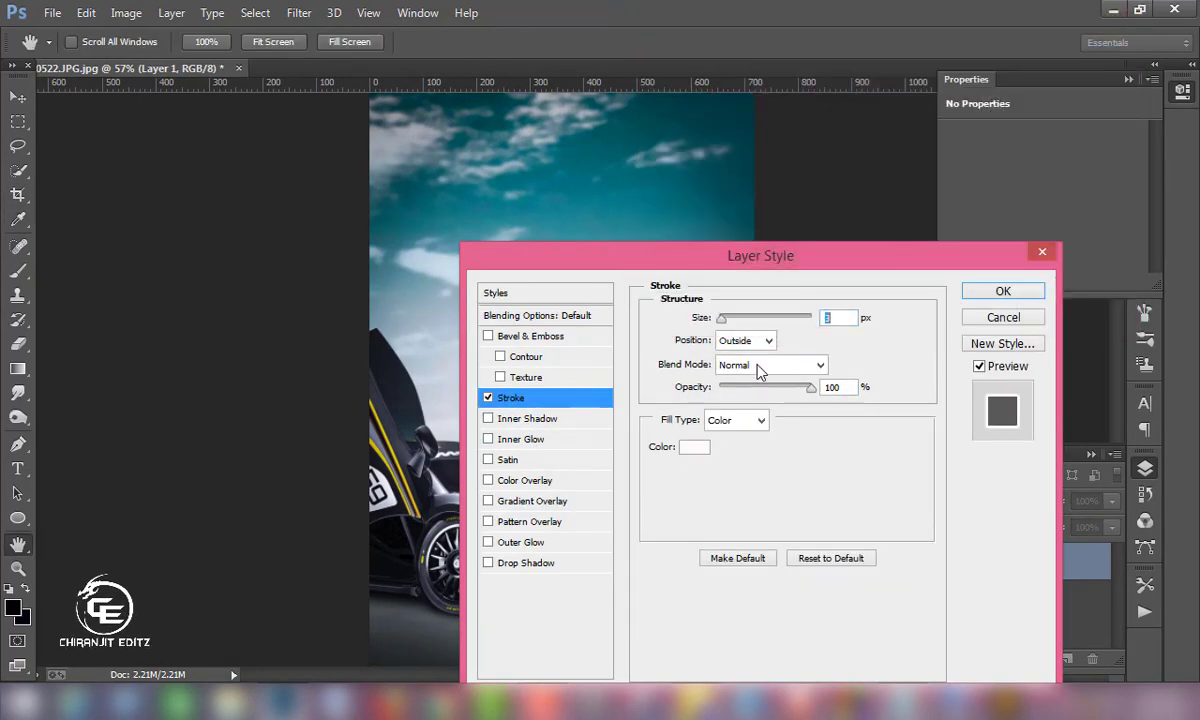
click(745, 341)
click(740, 390)
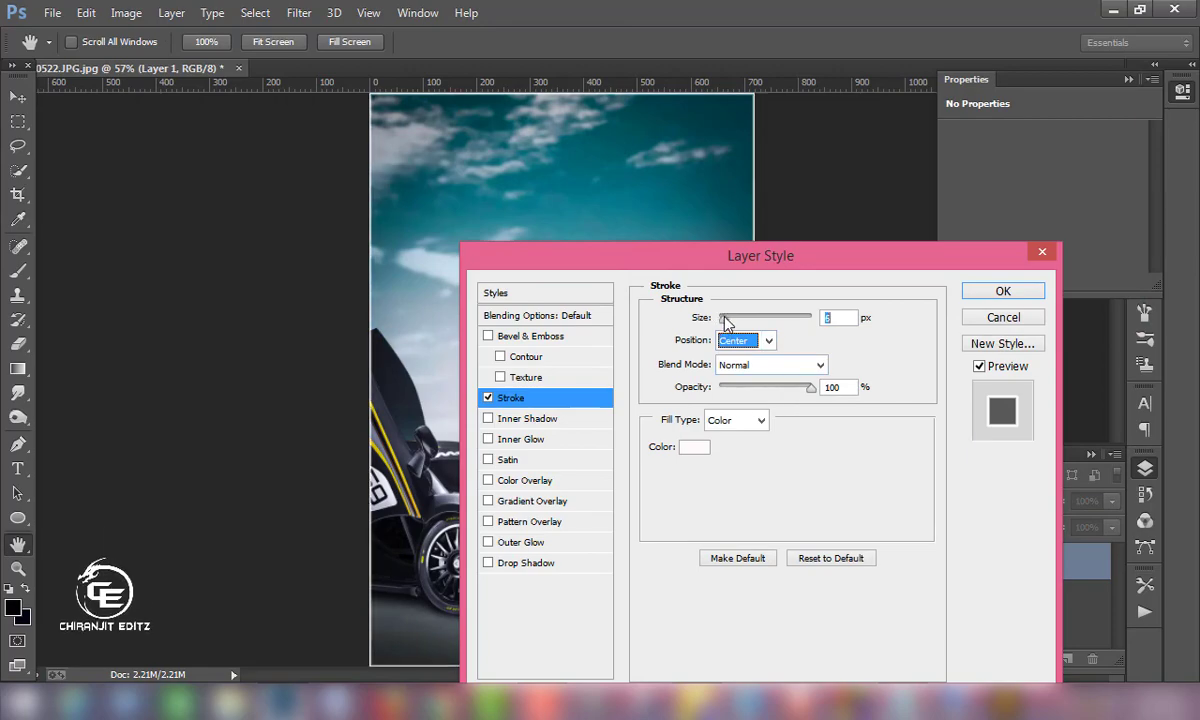